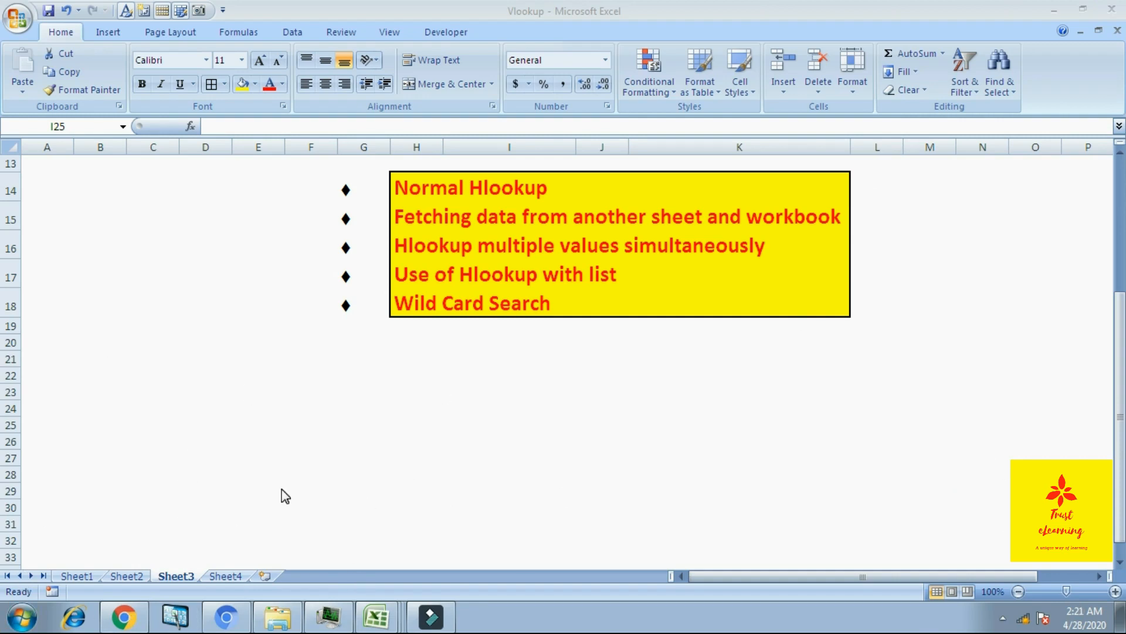
# - Open the Sheet4 worksheet with the Normal Hlookup example
pyautogui.click(233, 578)
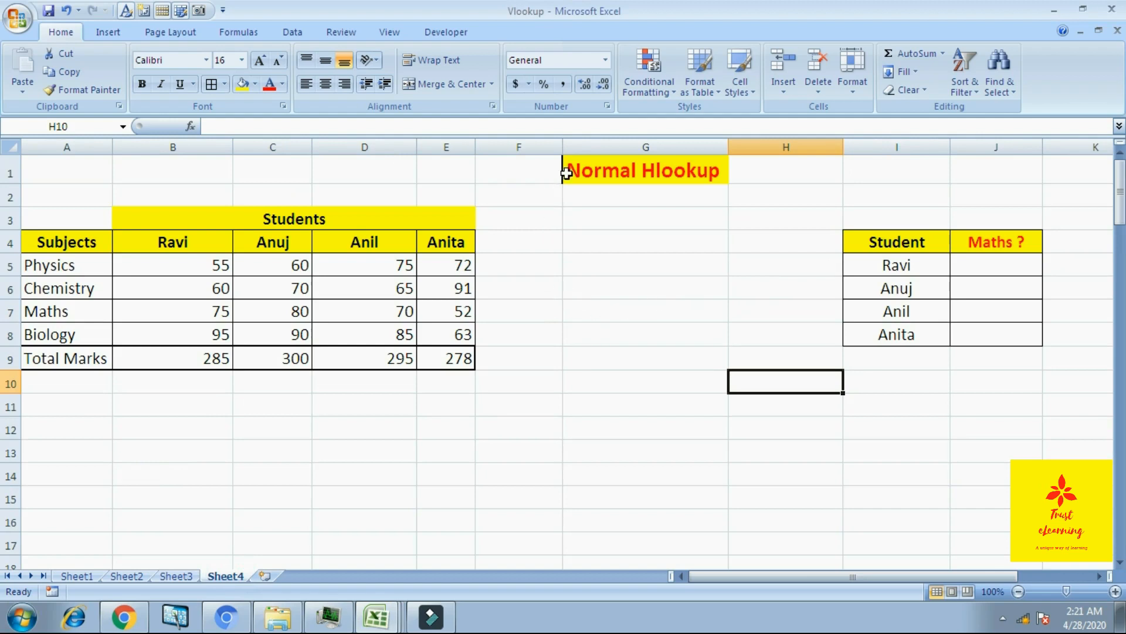
pyautogui.click(991, 273)
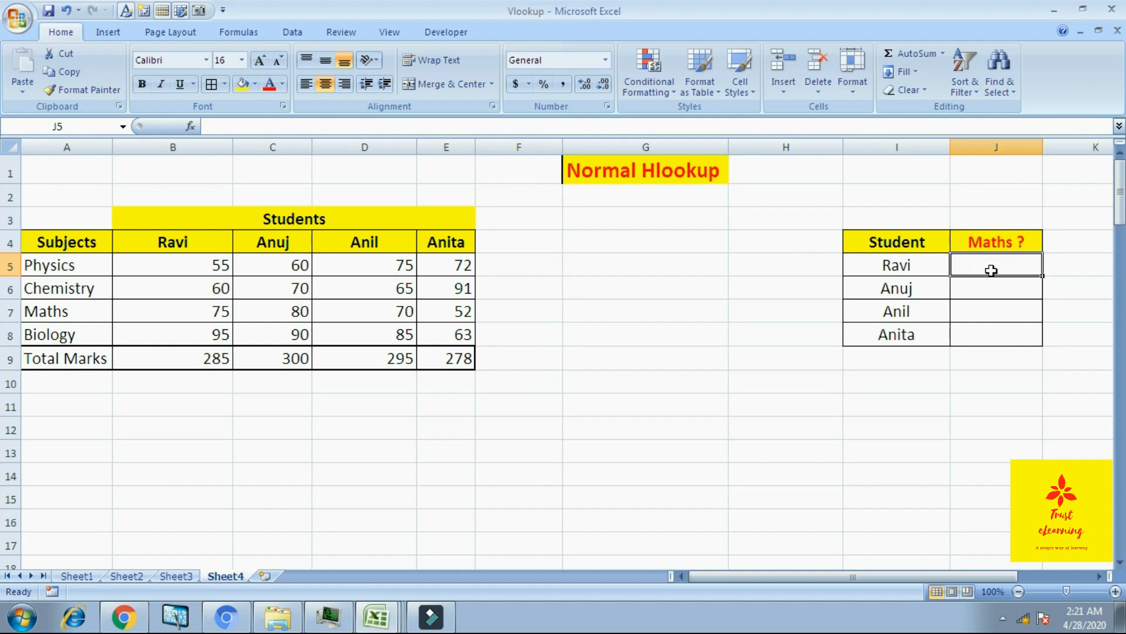
pyautogui.write('+hl')
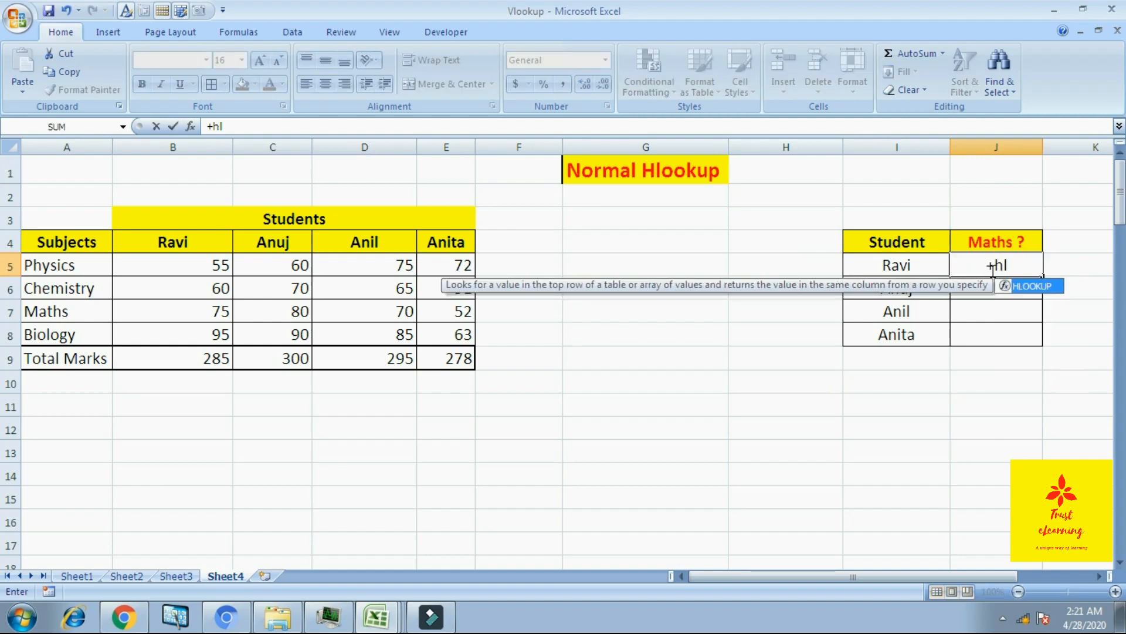
pyautogui.write('ookup(')
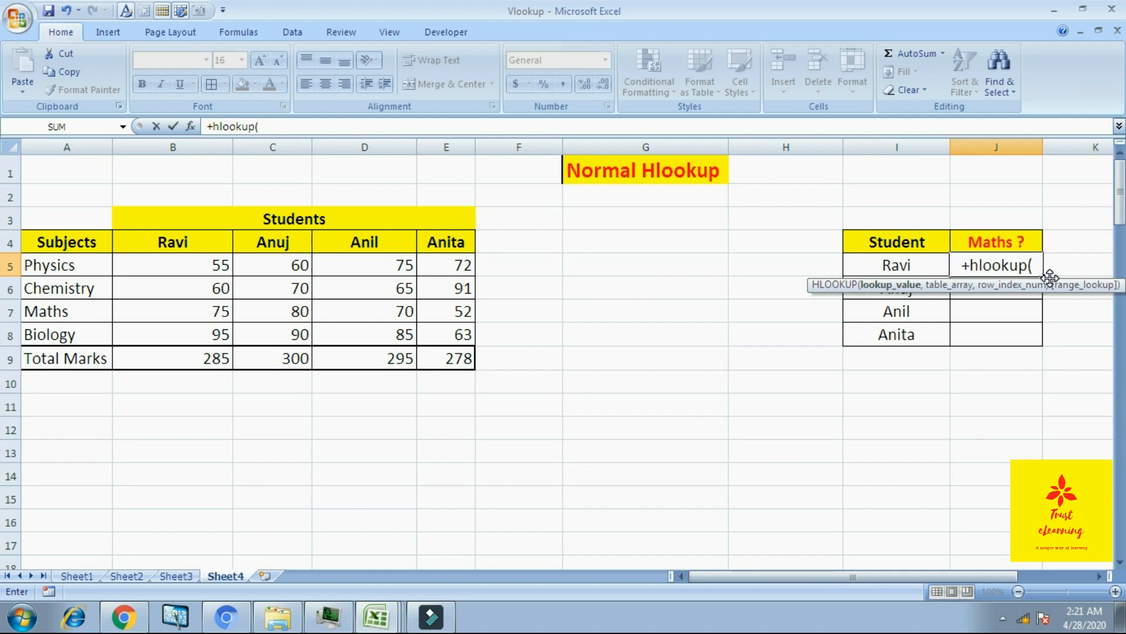
pyautogui.press('Escape')
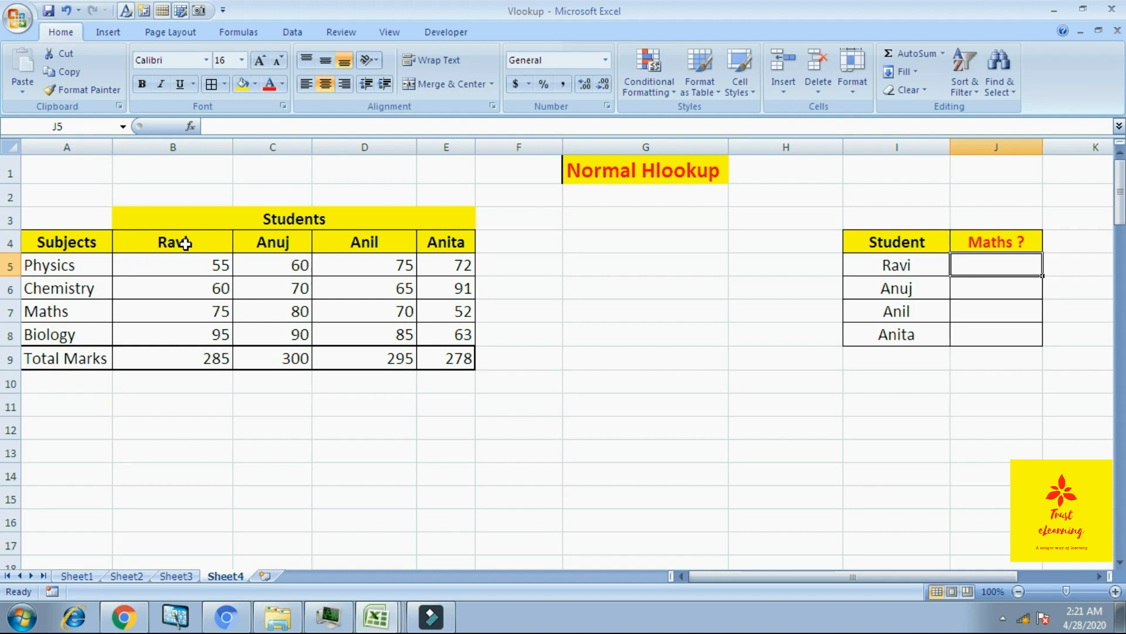
# - Center the marks in cells B5:E9 of the Students table horizontally
pyautogui.moveTo(185, 243); pyautogui.dragTo(451, 241)
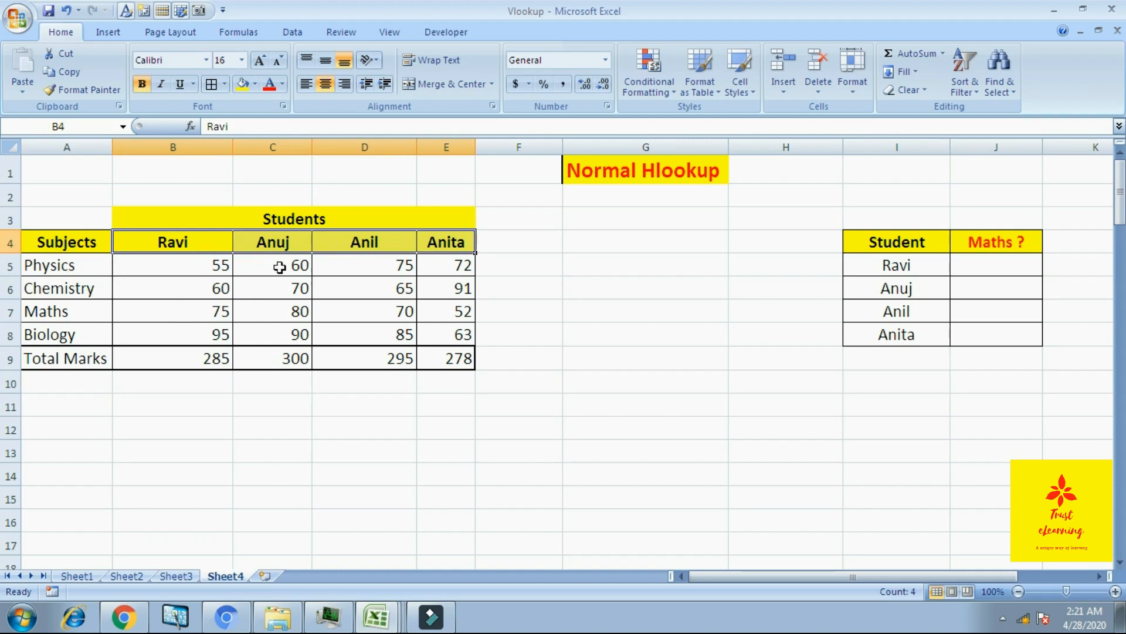
pyautogui.moveTo(219, 264); pyautogui.dragTo(420, 346)
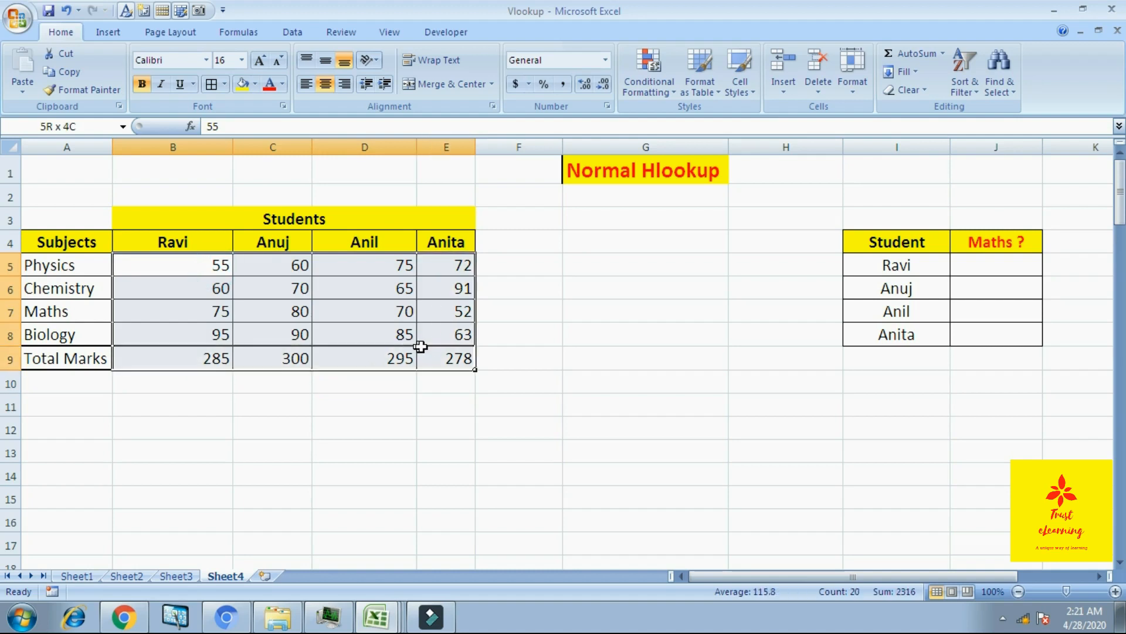
pyautogui.click(325, 84)
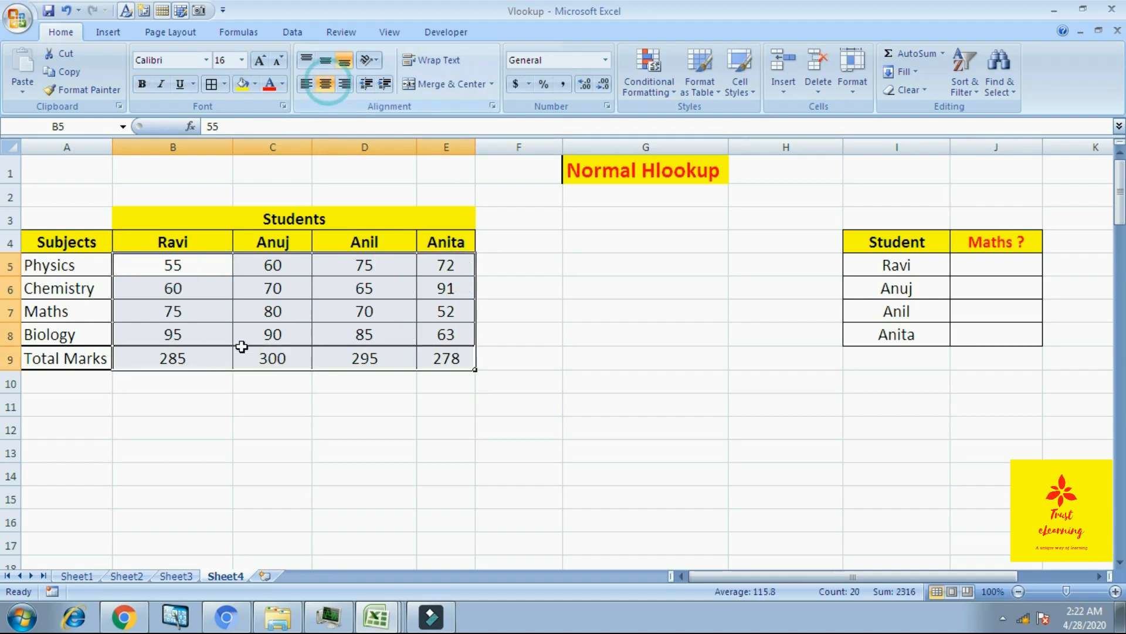
pyautogui.click(778, 343)
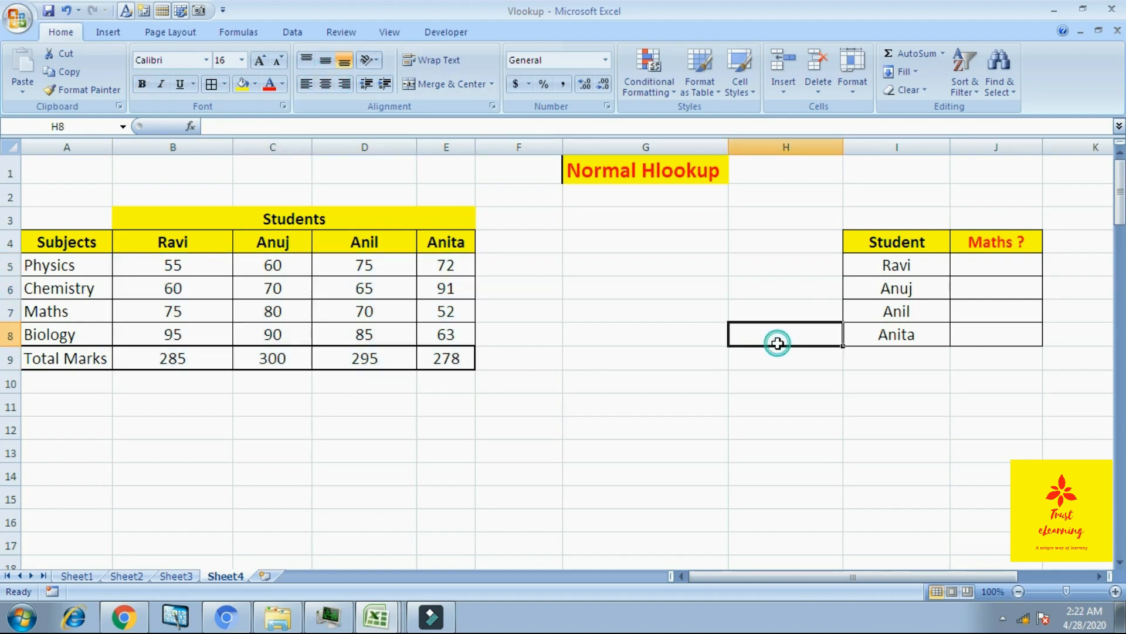
# - Begin an HLOOKUP formula in J5 with I5 as the lookup value and the absolute range $B$4:$E$9 as the table array
pyautogui.click(1017, 264)
pyautogui.write('+')
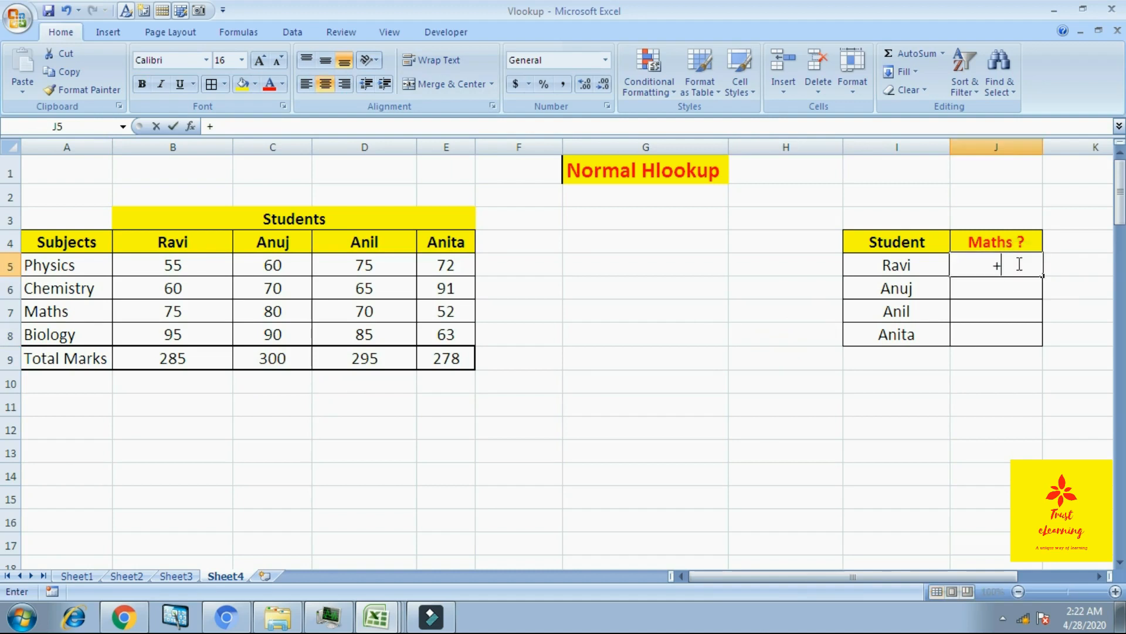
pyautogui.write('hlookup')
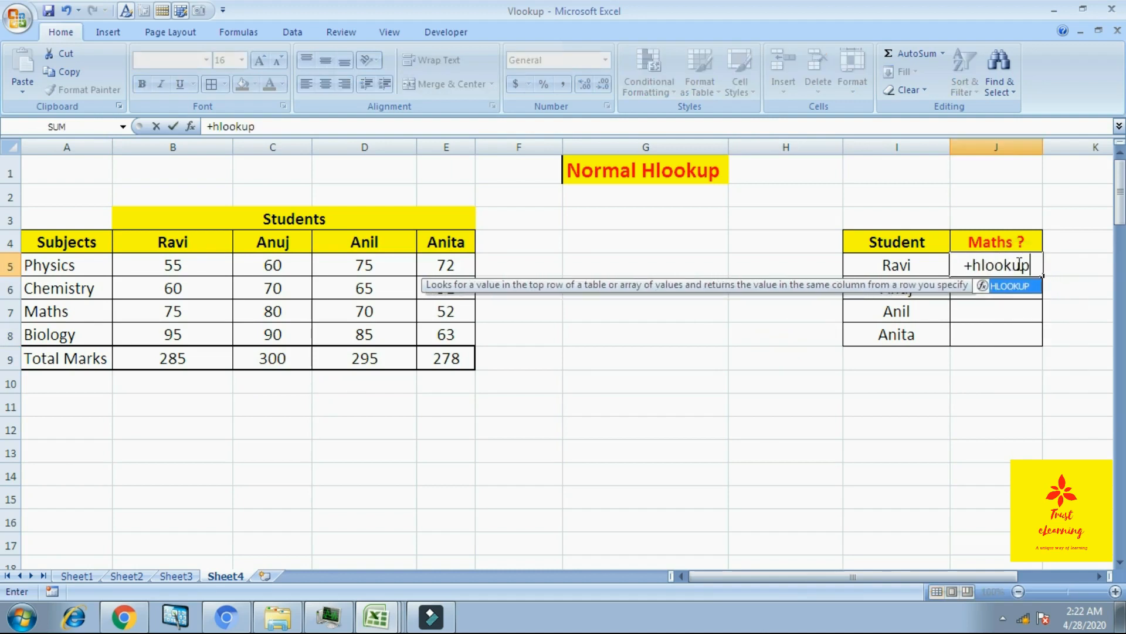
pyautogui.write('(')
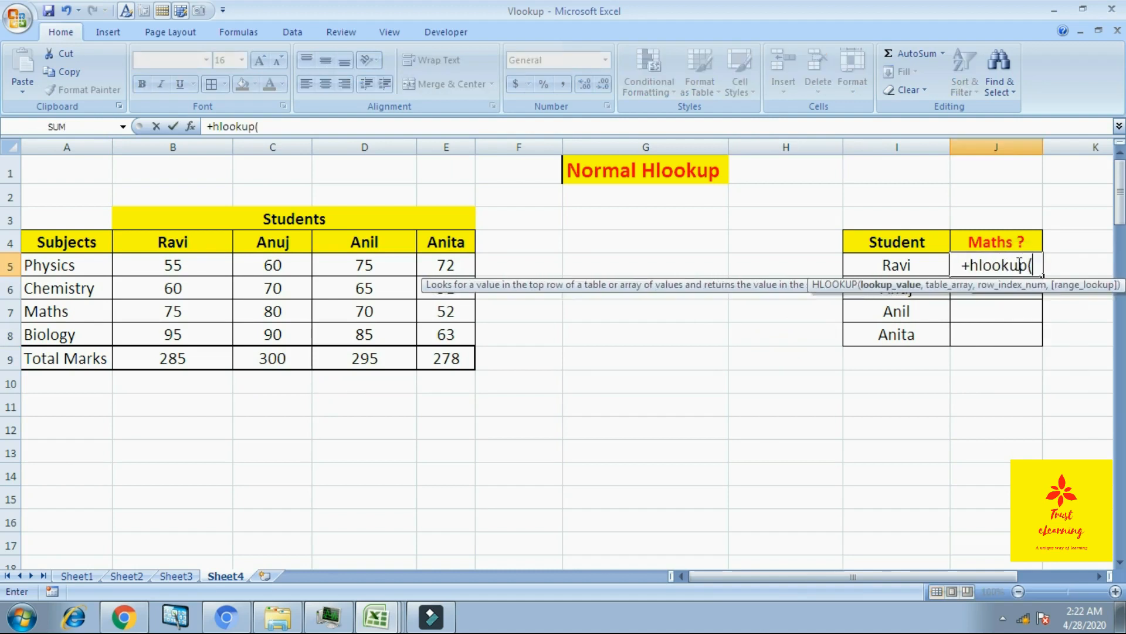
pyautogui.click(913, 267)
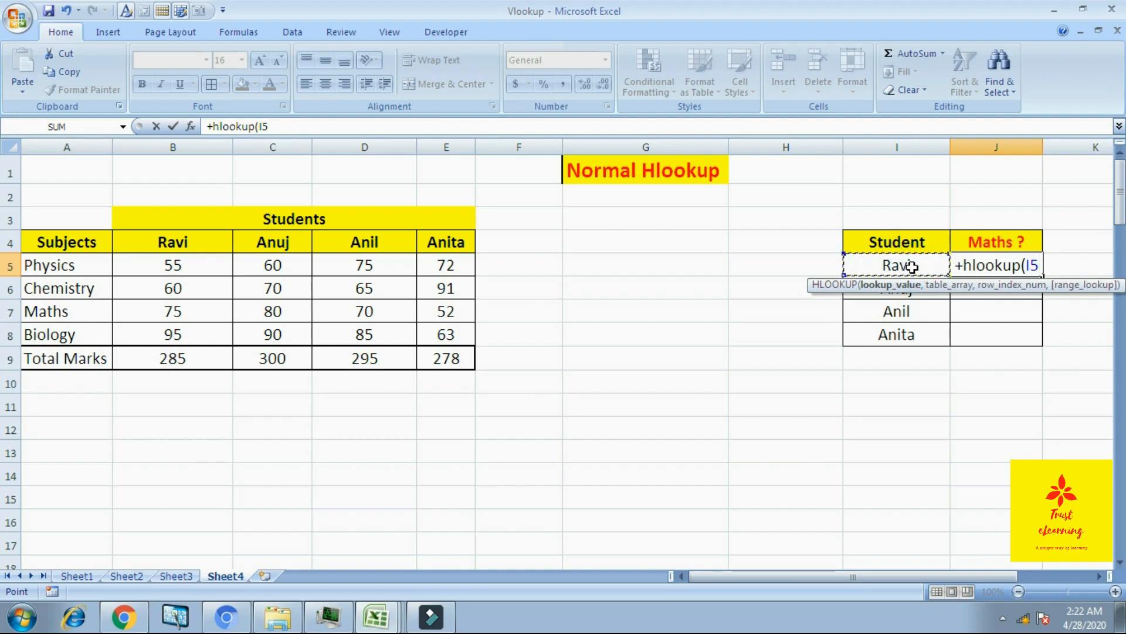
pyautogui.write(',')
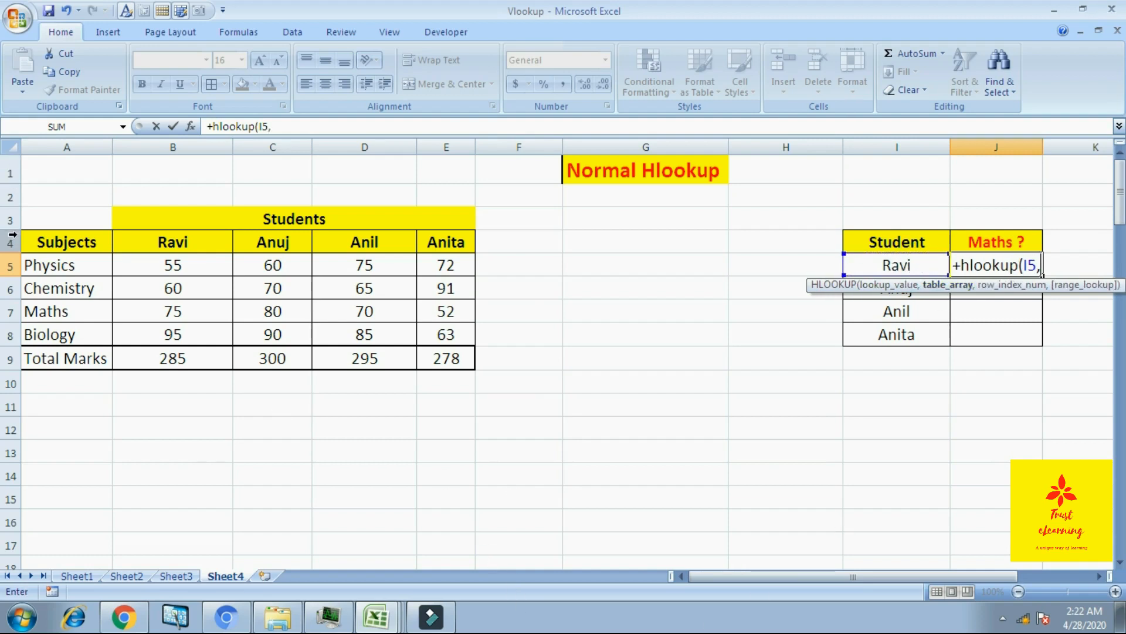
pyautogui.moveTo(167, 241); pyautogui.dragTo(427, 358)
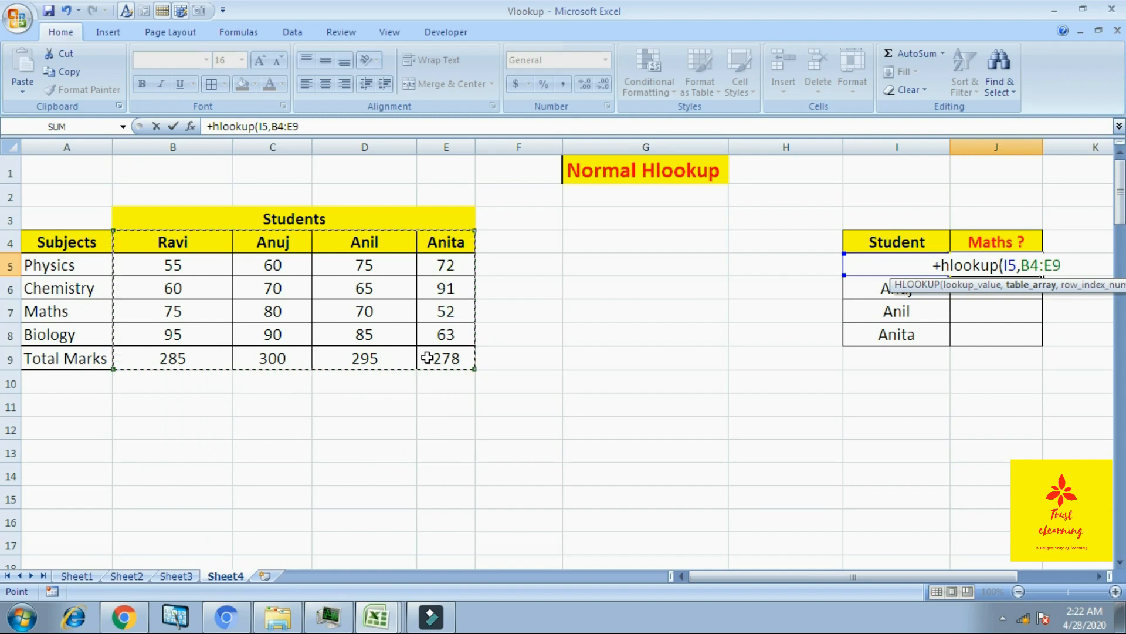
pyautogui.press('F4')
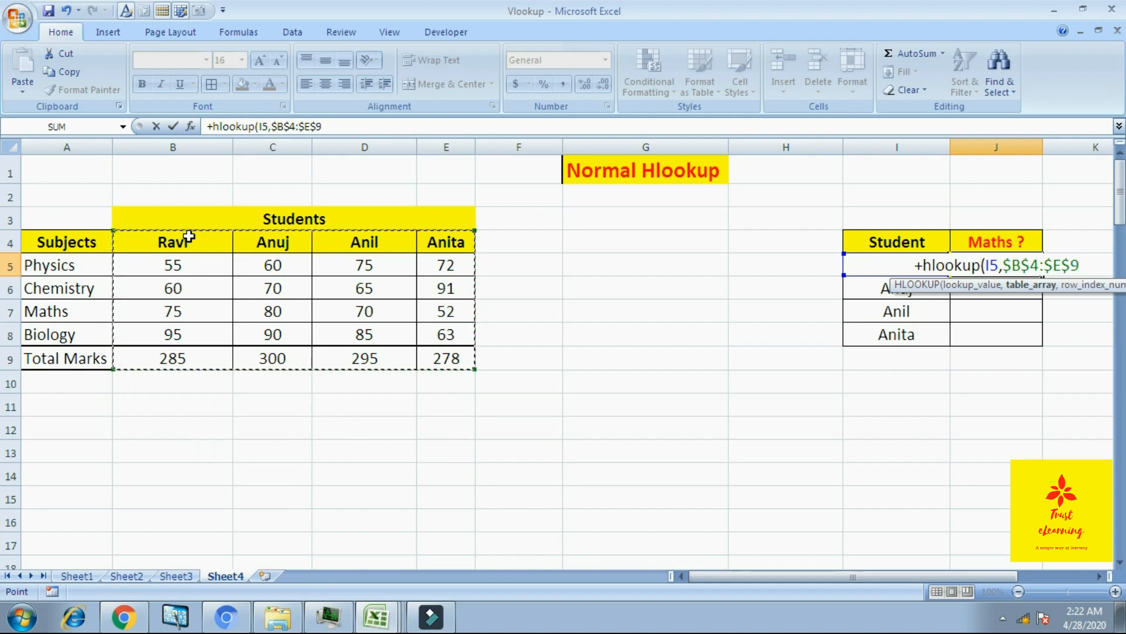
pyautogui.write(',')
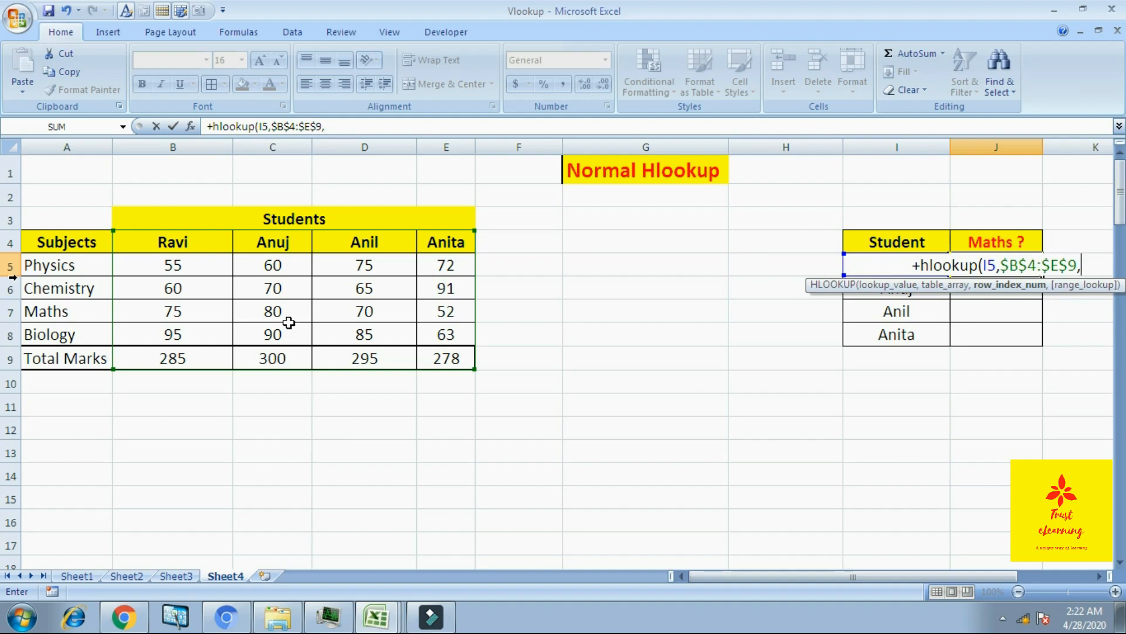
# - Complete the J5 HLOOKUP formula with row index 4 for Maths and range lookup 0, and enter it
pyautogui.click(143, 239)
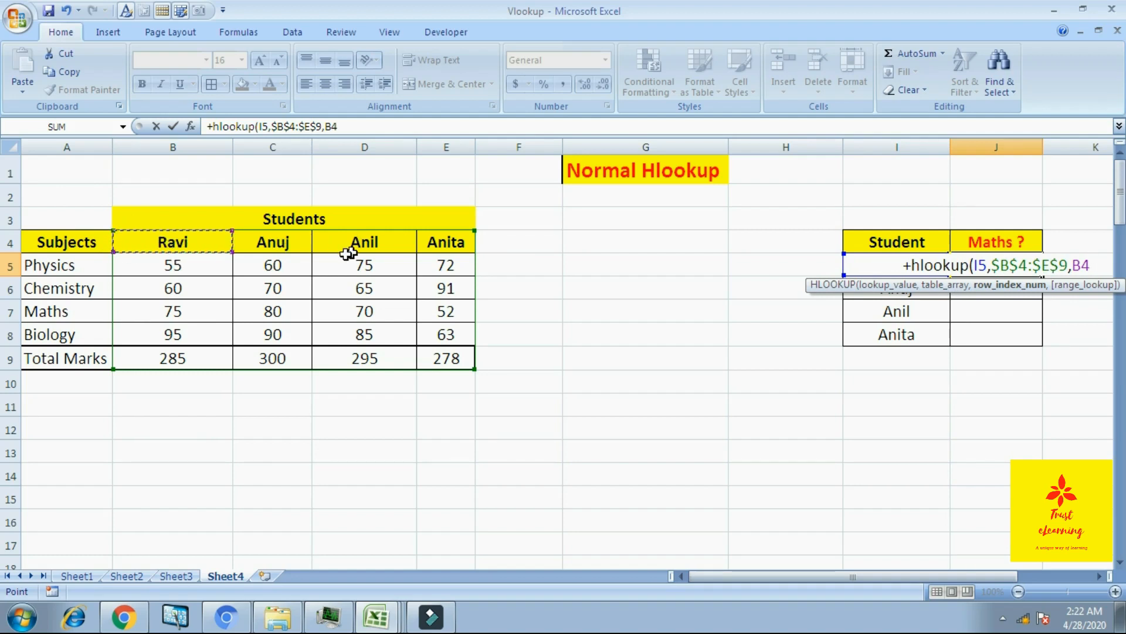
pyautogui.click(197, 266)
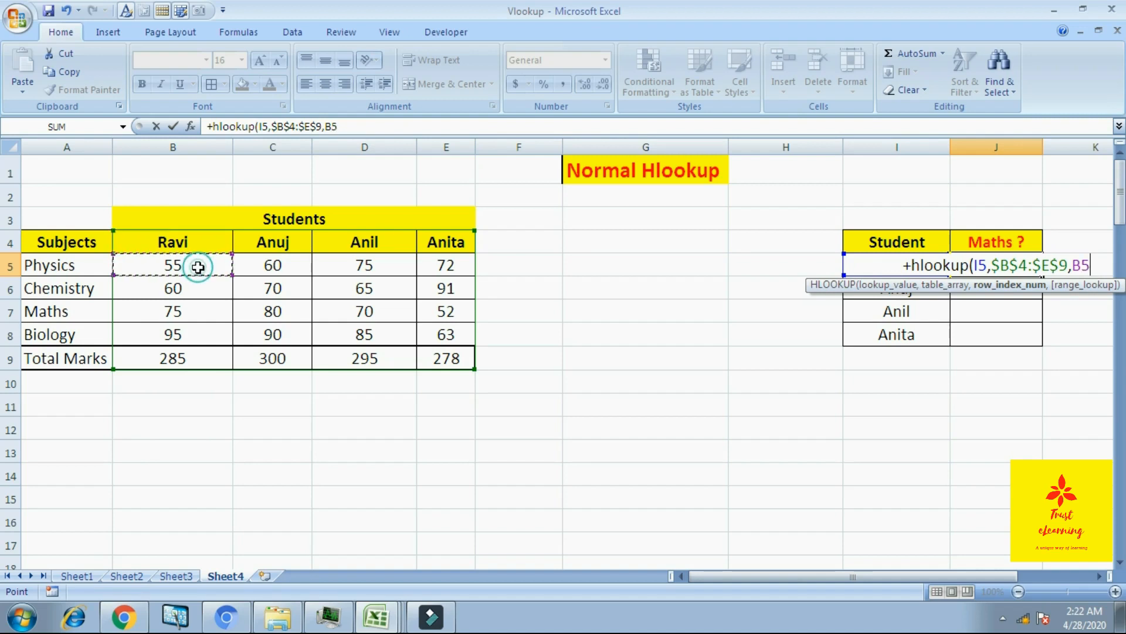
pyautogui.click(190, 295)
pyautogui.click(189, 314)
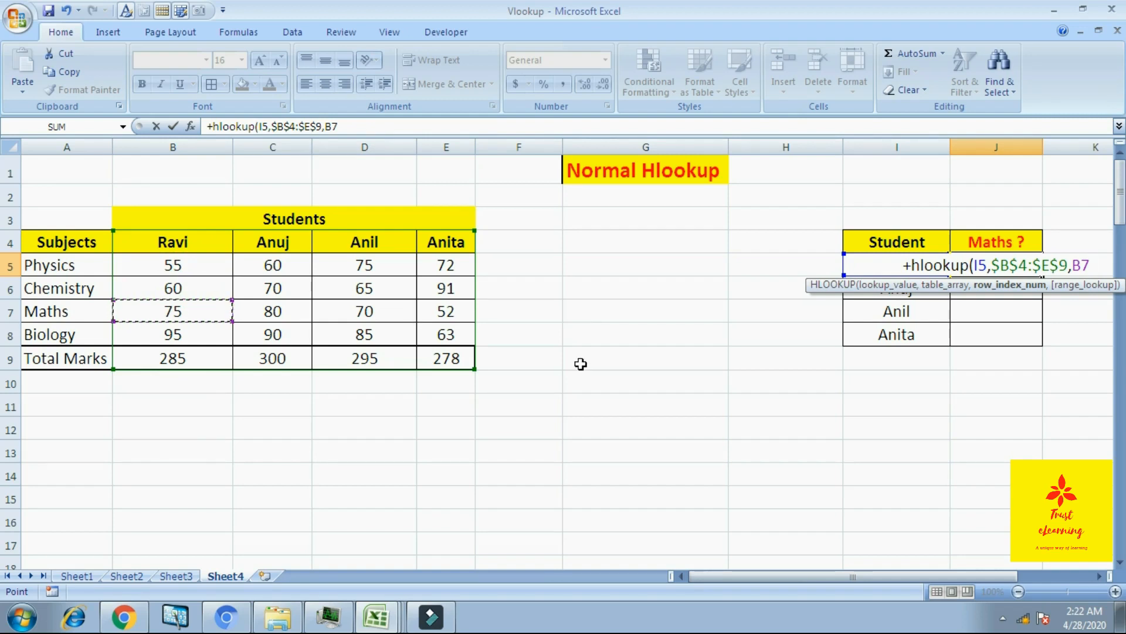
pyautogui.press('BackSpace')
pyautogui.press('BackSpace')
pyautogui.write('4')
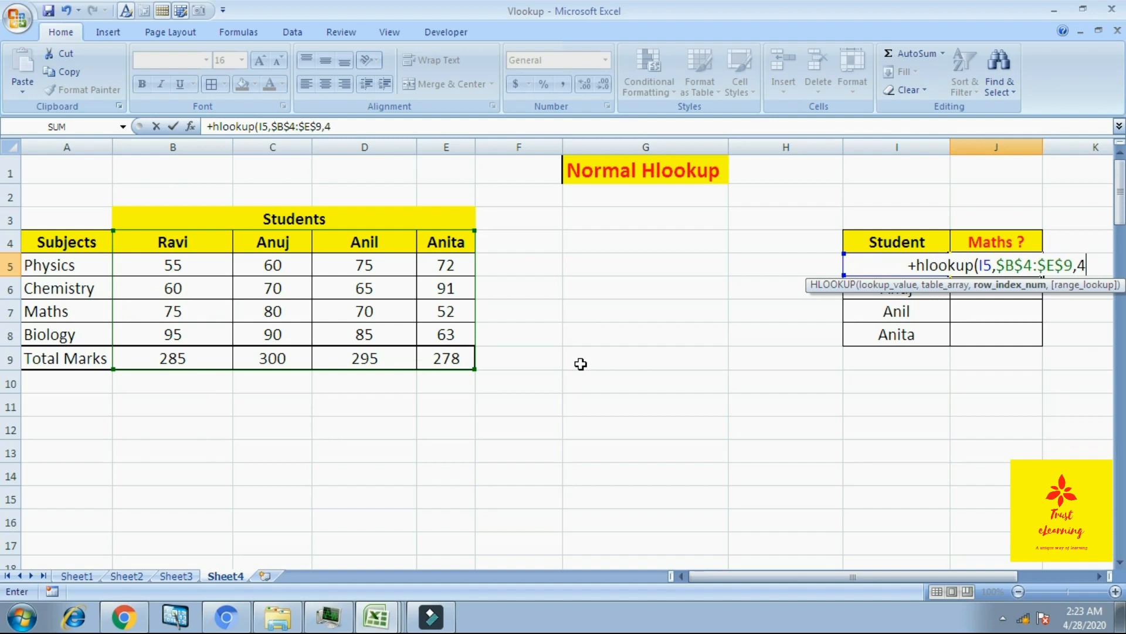
pyautogui.write(',0')
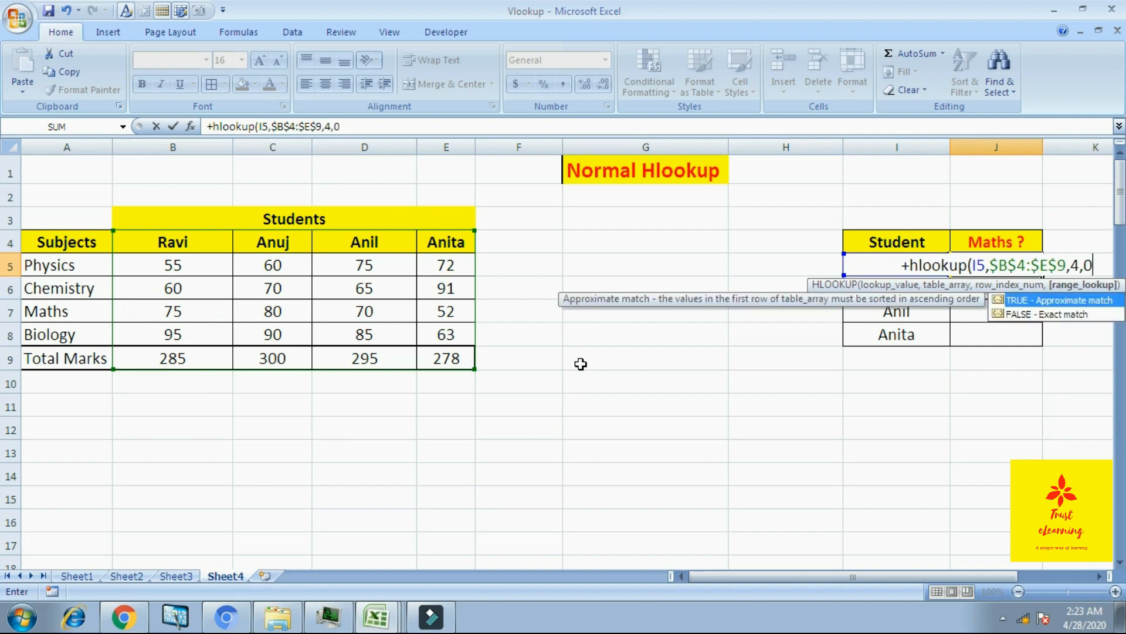
pyautogui.write(')')
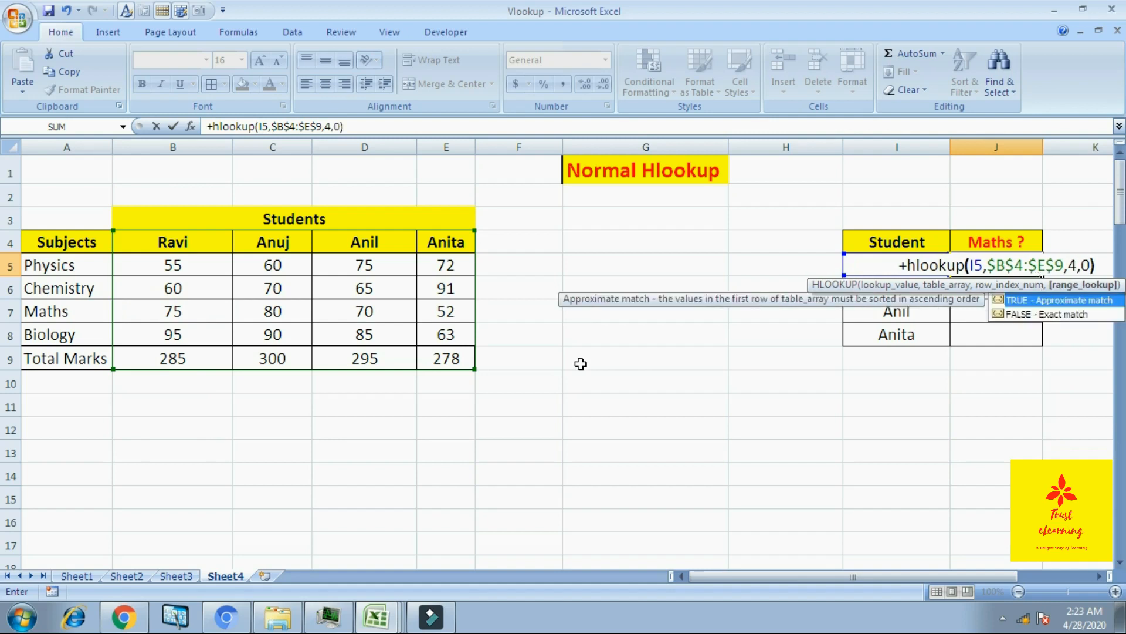
pyautogui.press('Return')
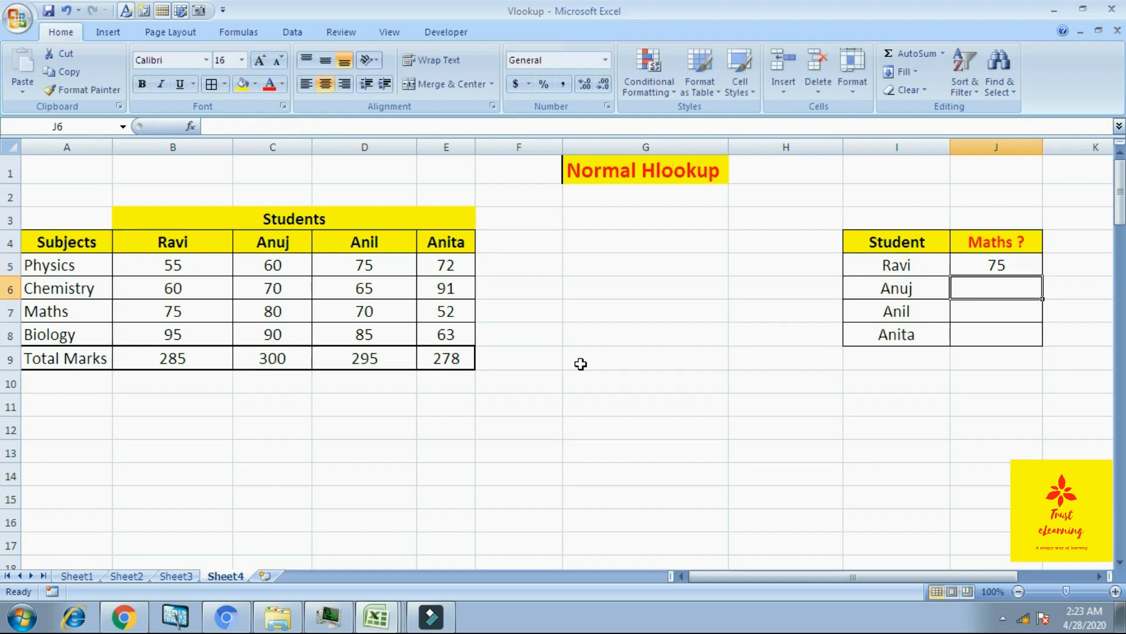
# - Fill the HLOOKUP formula from J5 down through J8 for the remaining students
pyautogui.press('Up')
pyautogui.hotkey('shift', 'Down')
pyautogui.hotkey('shift', 'Down')
pyautogui.hotkey('shift', 'Down')
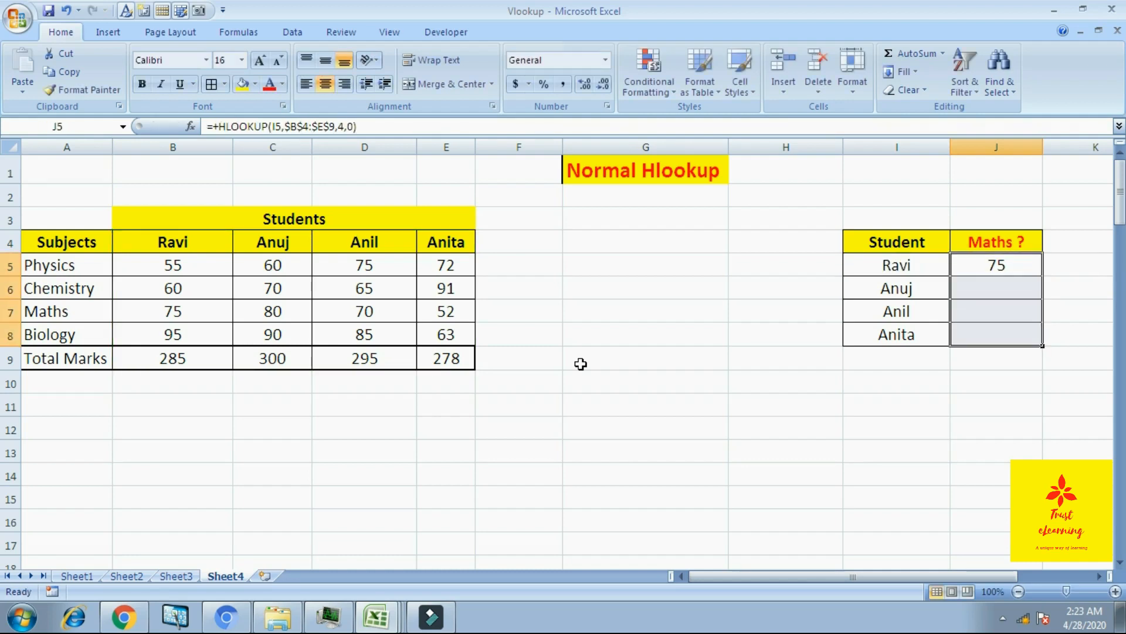
pyautogui.hotkey('ctrl', 'd')
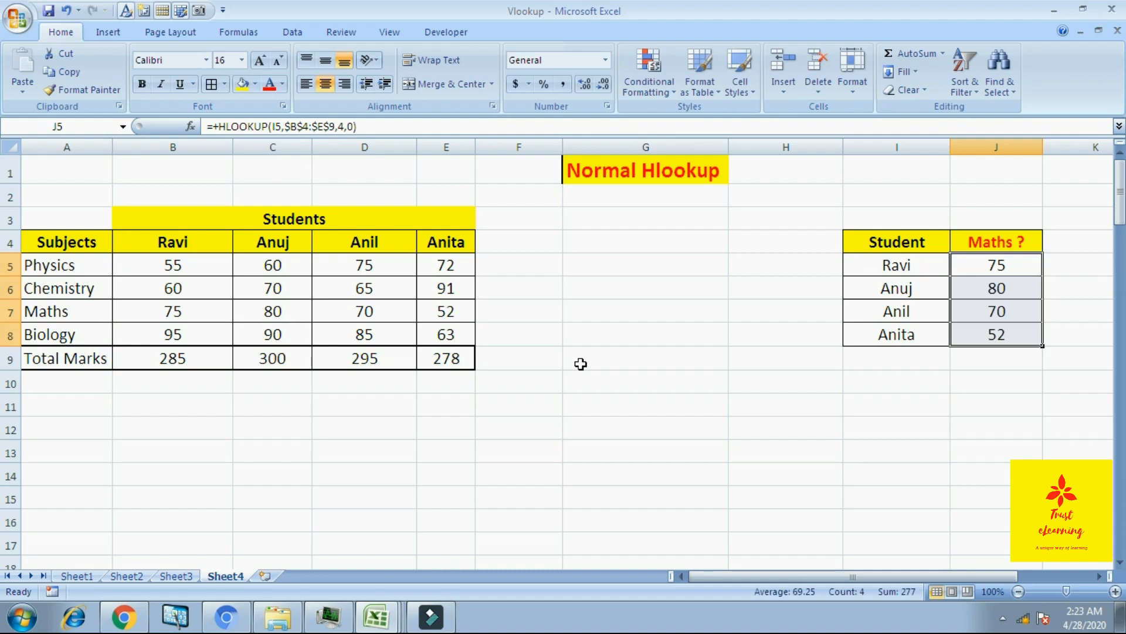
pyautogui.click(577, 432)
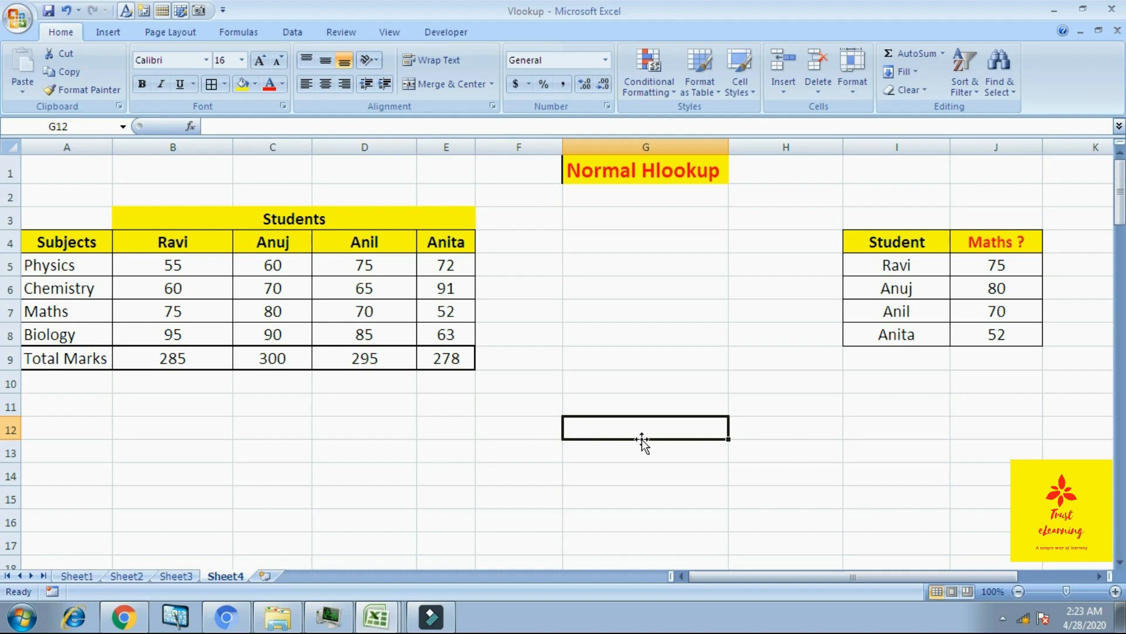
# - Start an HLOOKUP formula in B22 of the Worksheet table, using A22 as the lookup value
pyautogui.scroll(-2, 629, 430)
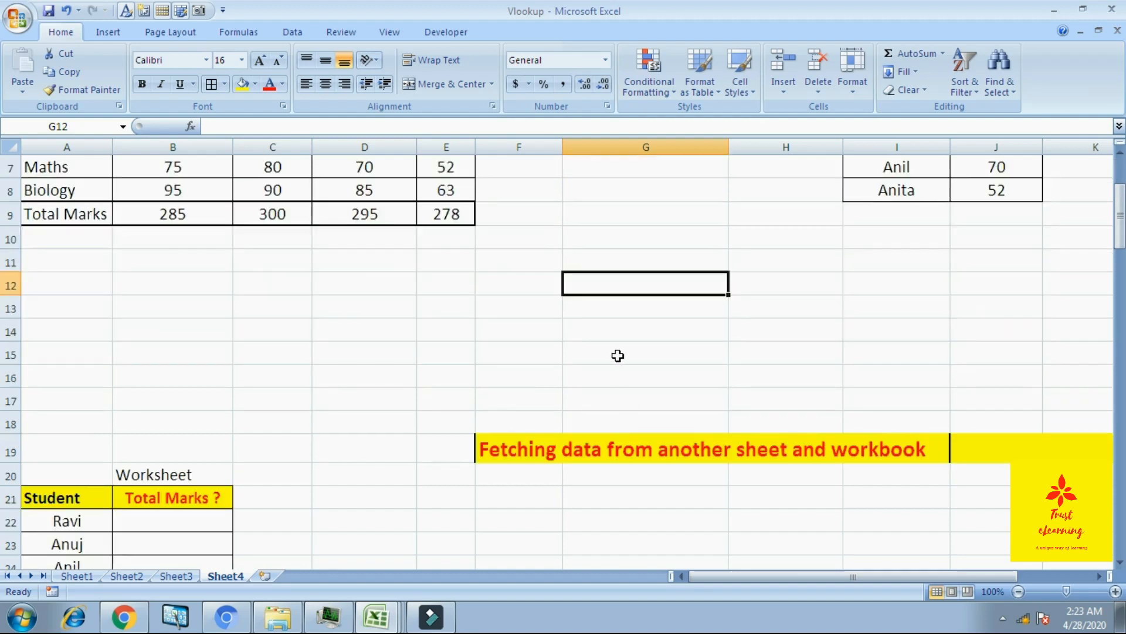
pyautogui.scroll(-2, 618, 355)
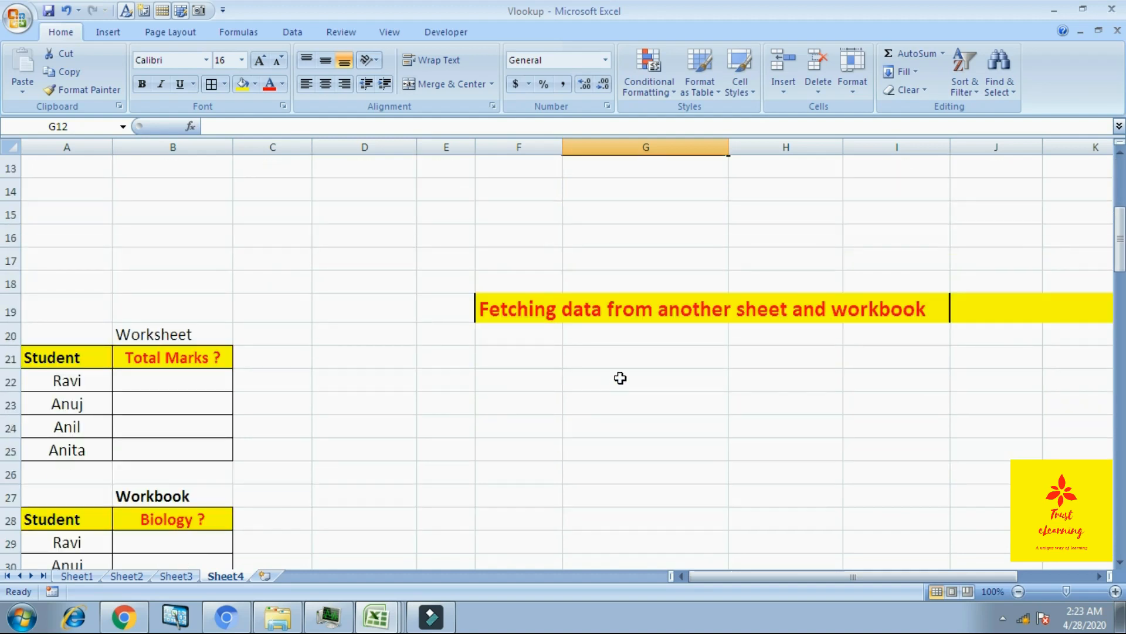
pyautogui.scroll(-1, 620, 378)
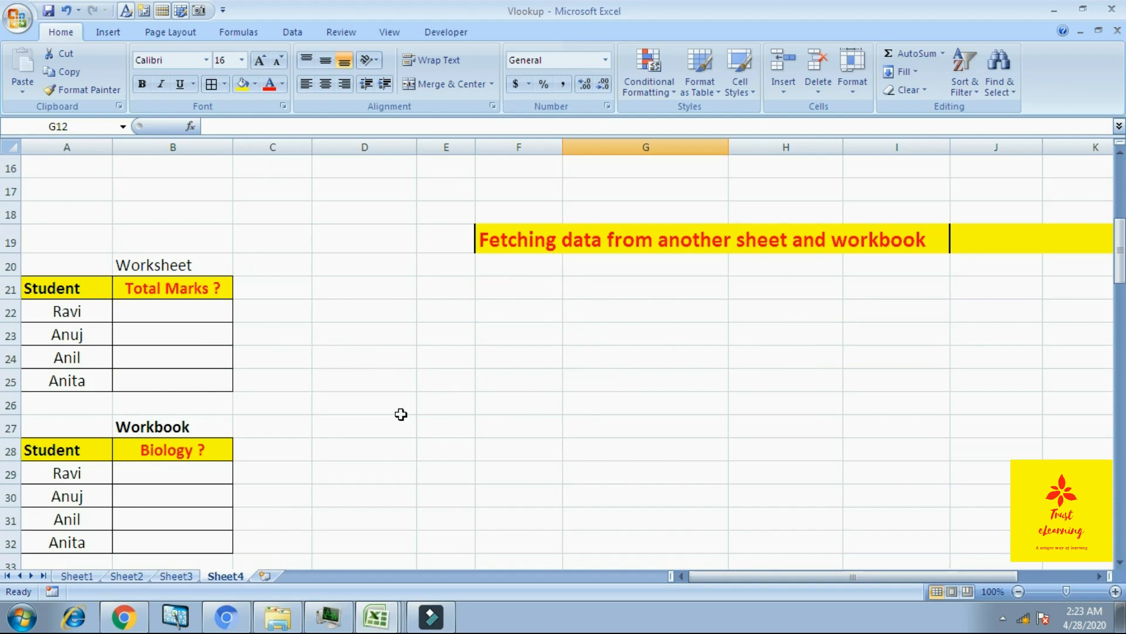
pyautogui.click(206, 320)
pyautogui.write('+')
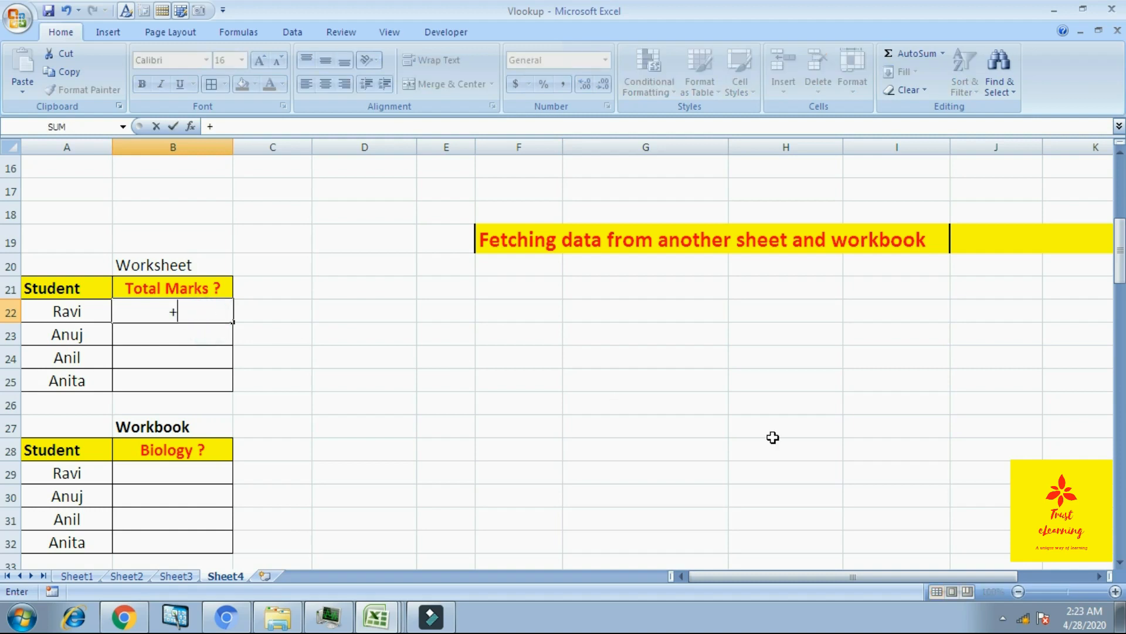
pyautogui.write('hl')
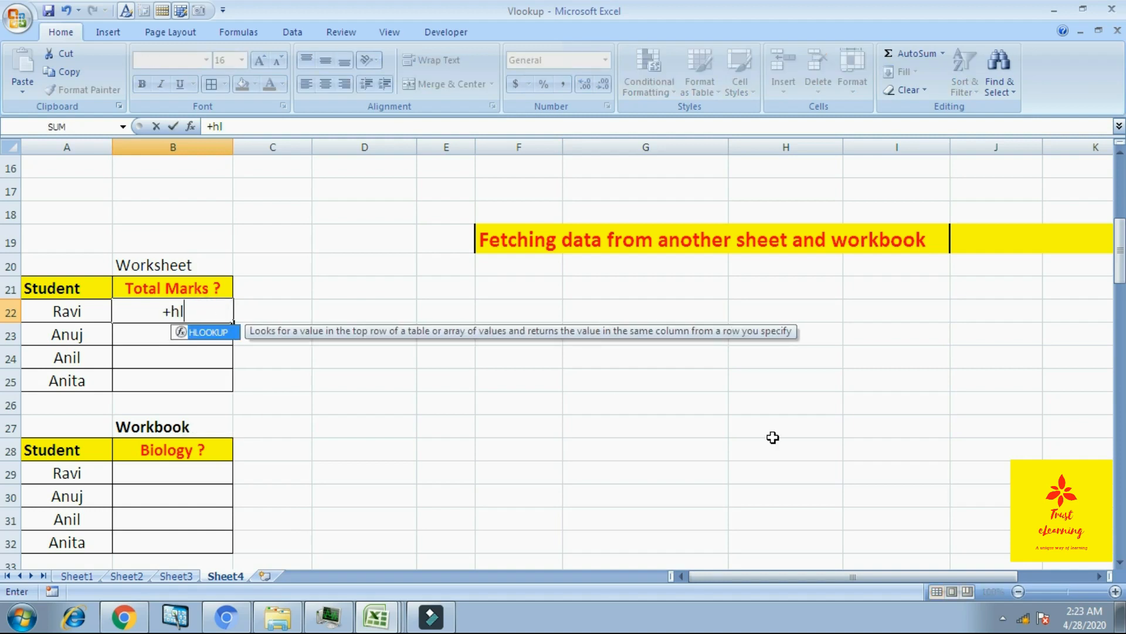
pyautogui.write('ookup(')
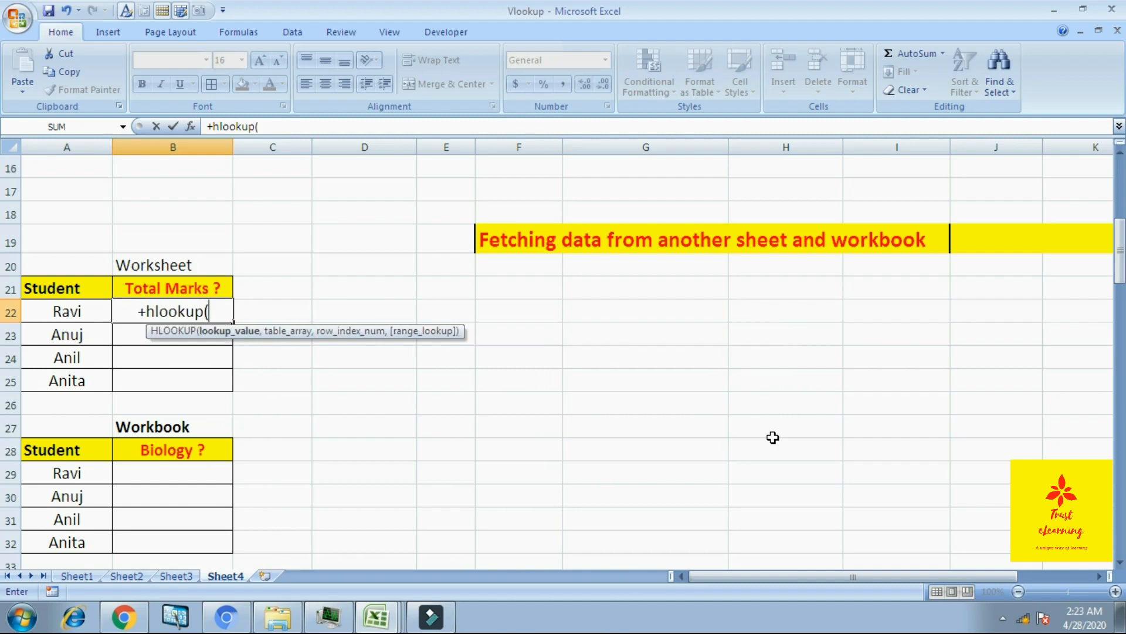
pyautogui.click(94, 309)
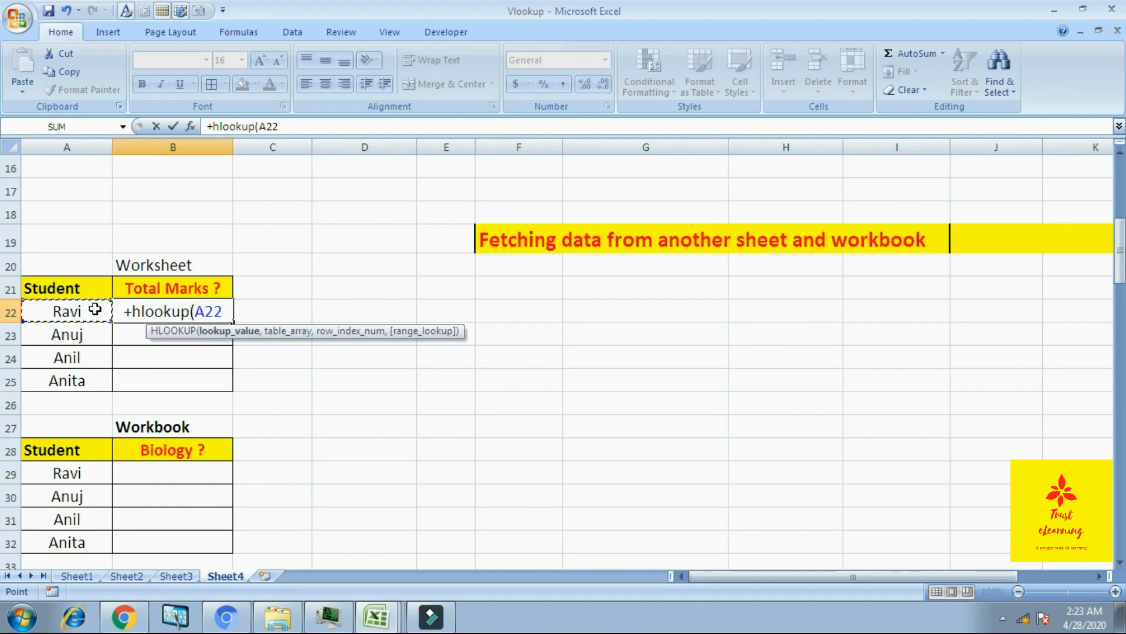
pyautogui.write(',')
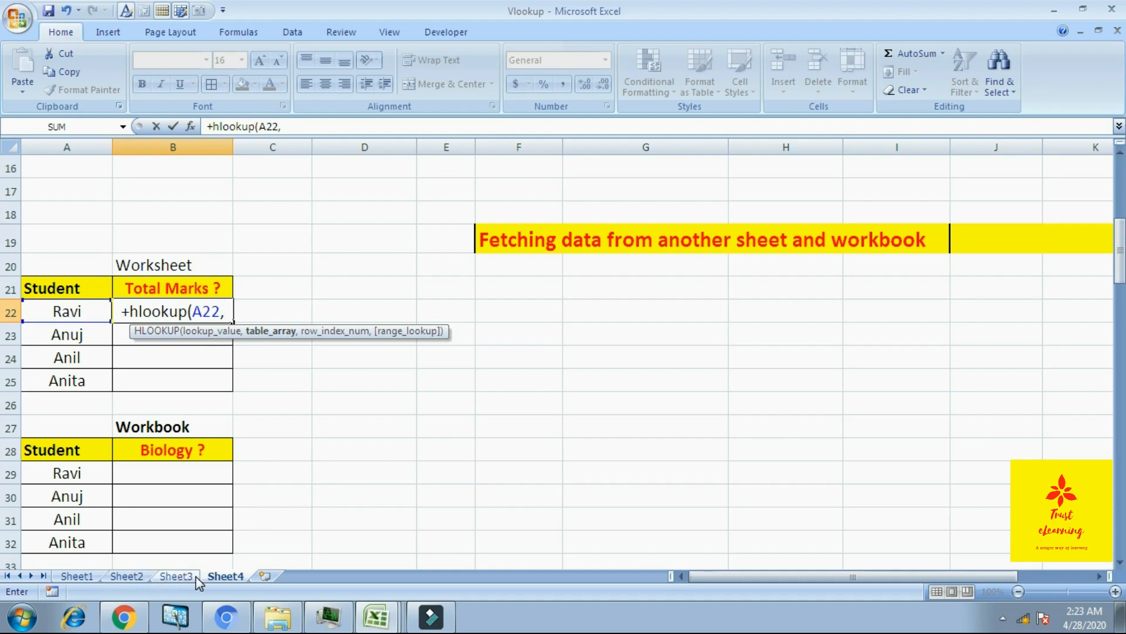
# - Try to complete the B22 formula with Sheet2 range B14:E19 and row index 60, and clear the cell
pyautogui.click(119, 576)
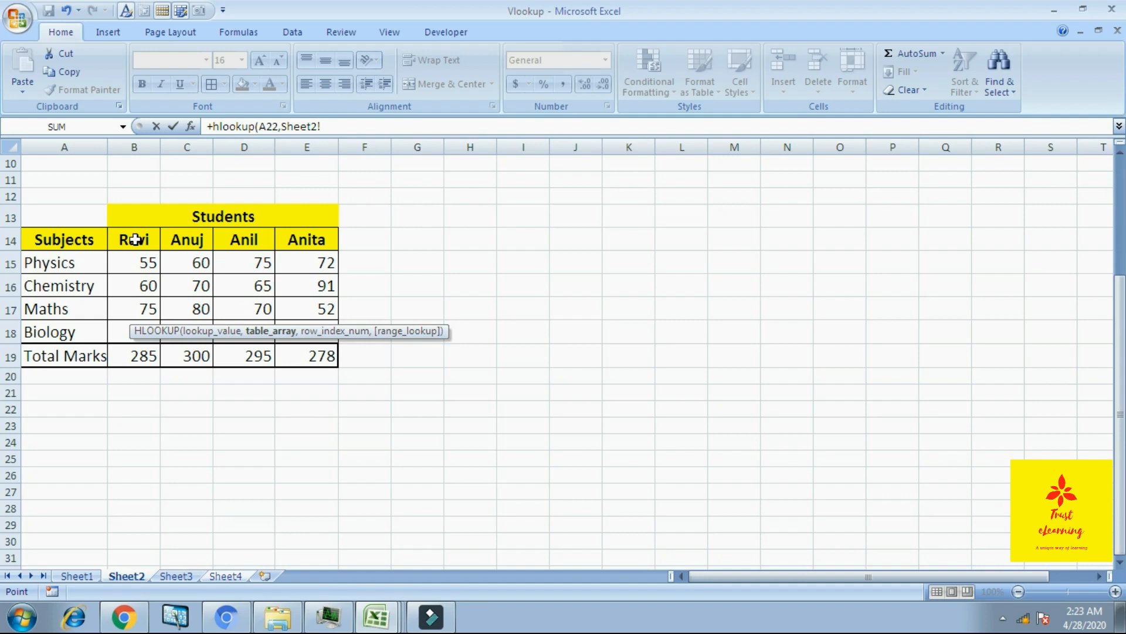
pyautogui.moveTo(135, 239); pyautogui.dragTo(292, 355)
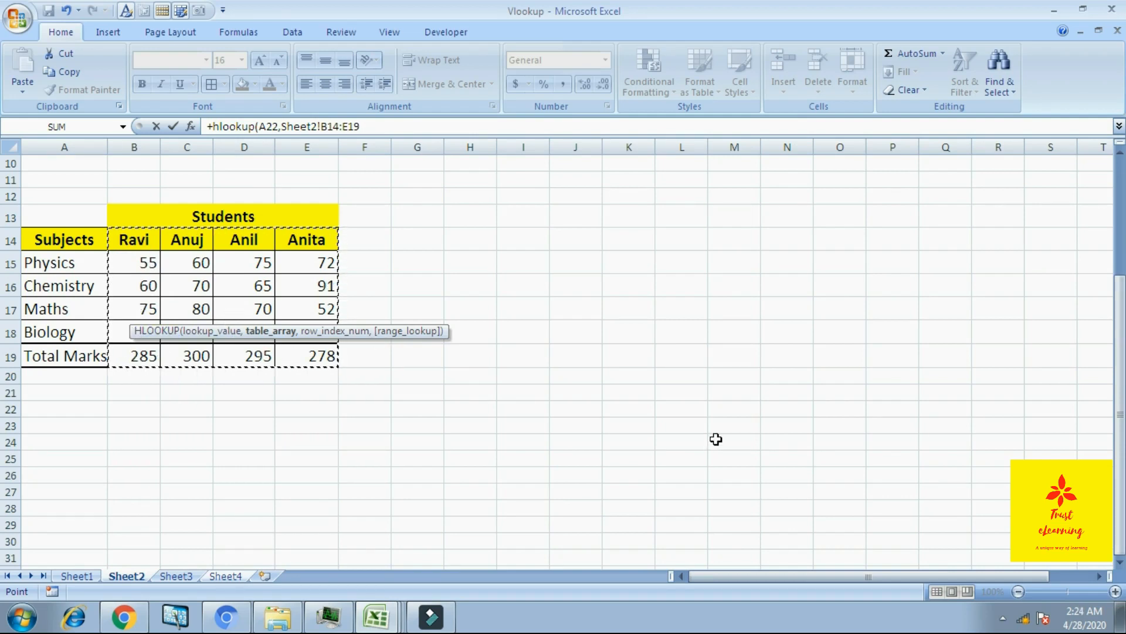
pyautogui.write(',6')
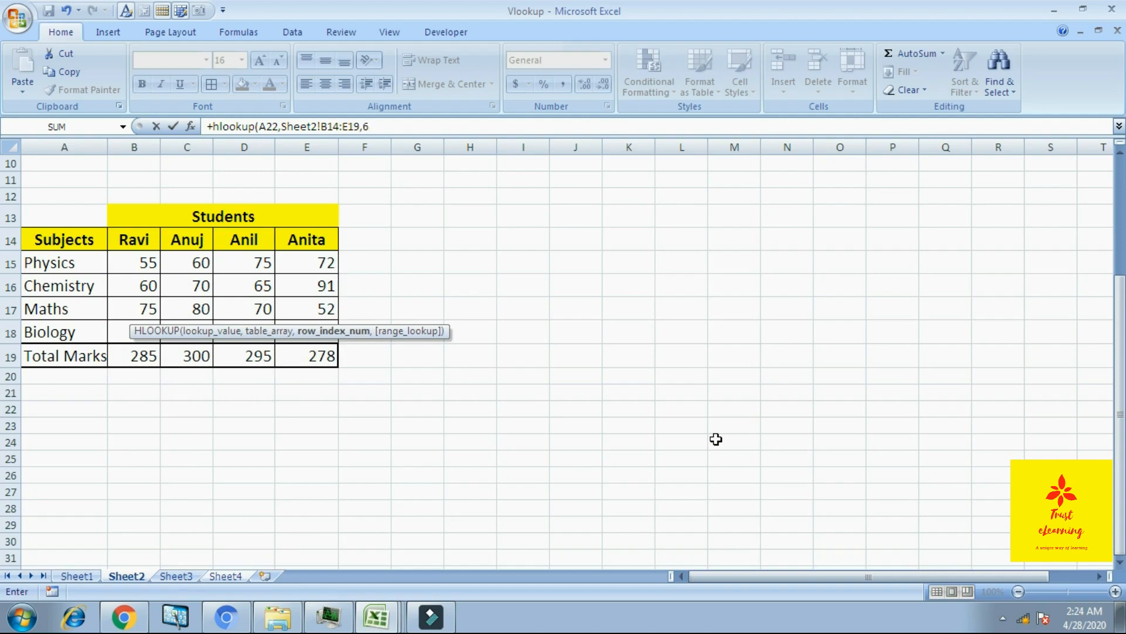
pyautogui.write('0)')
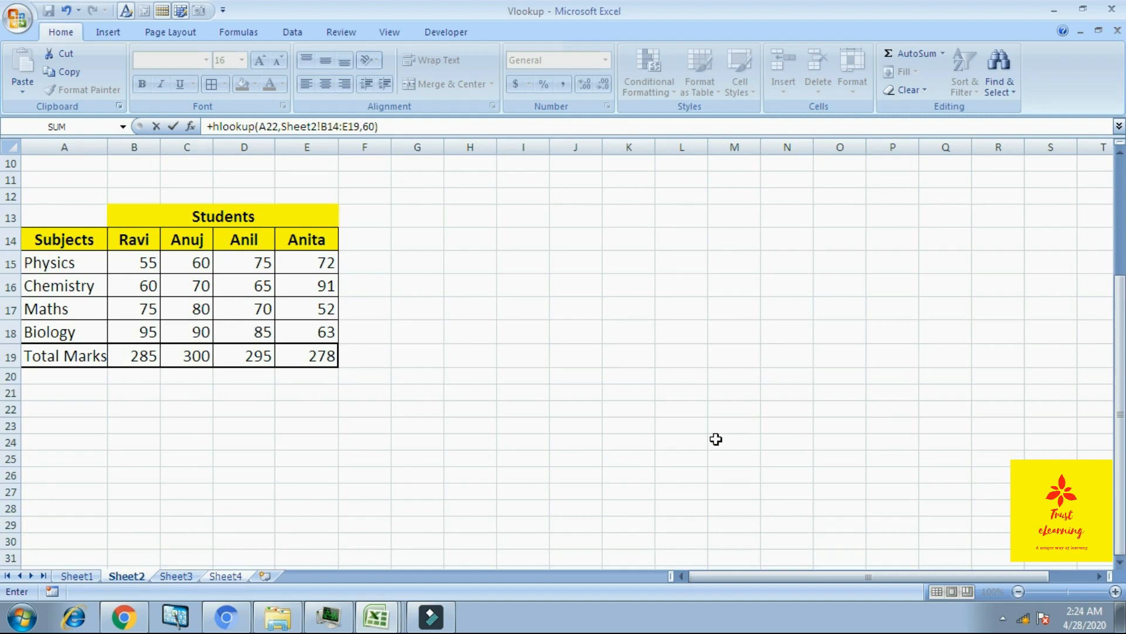
pyautogui.press('Return')
pyautogui.press('Up')
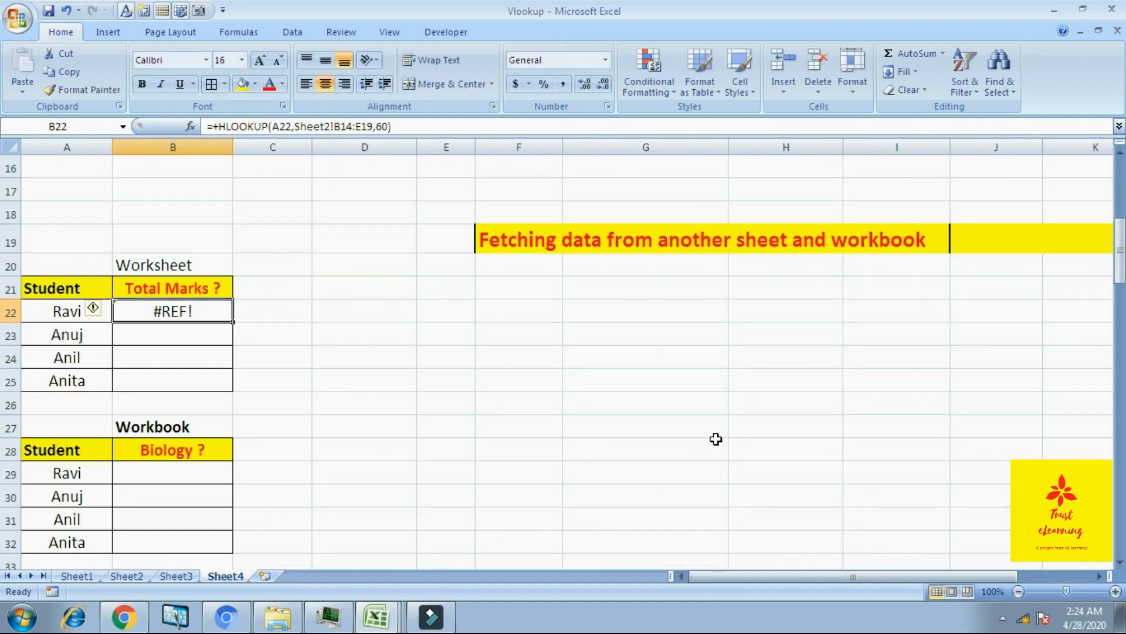
pyautogui.press('Delete')
# - Begin an HLOOKUP formula in B22 with A22 as the lookup value and the absolute range Sheet2!$B$14:$E$19 as the table array
pyautogui.write('+')
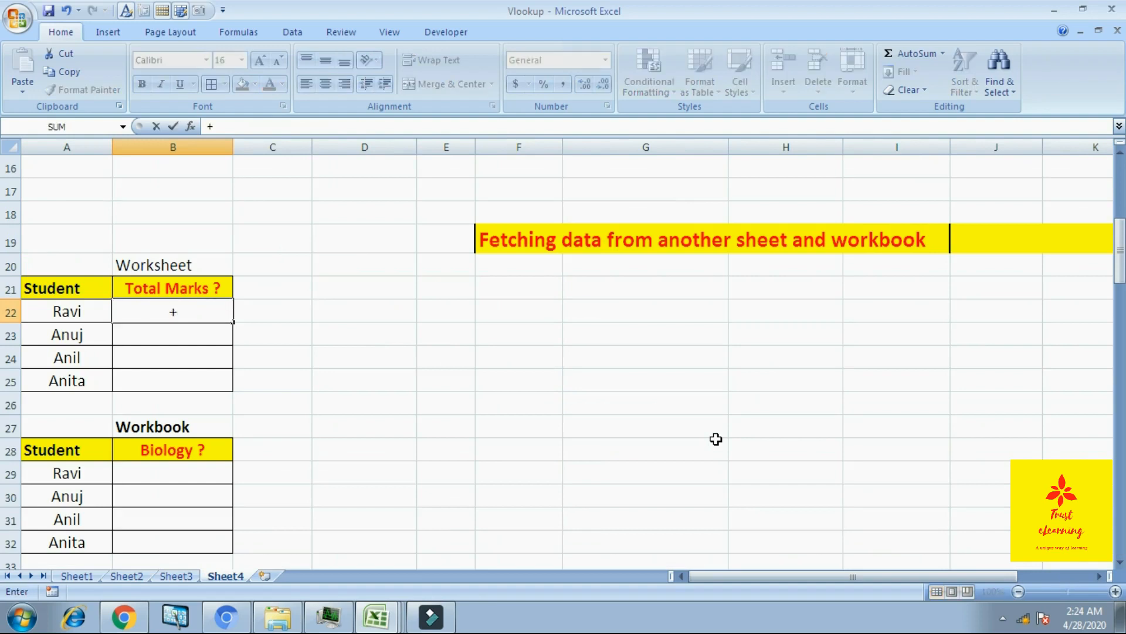
pyautogui.write('hloo')
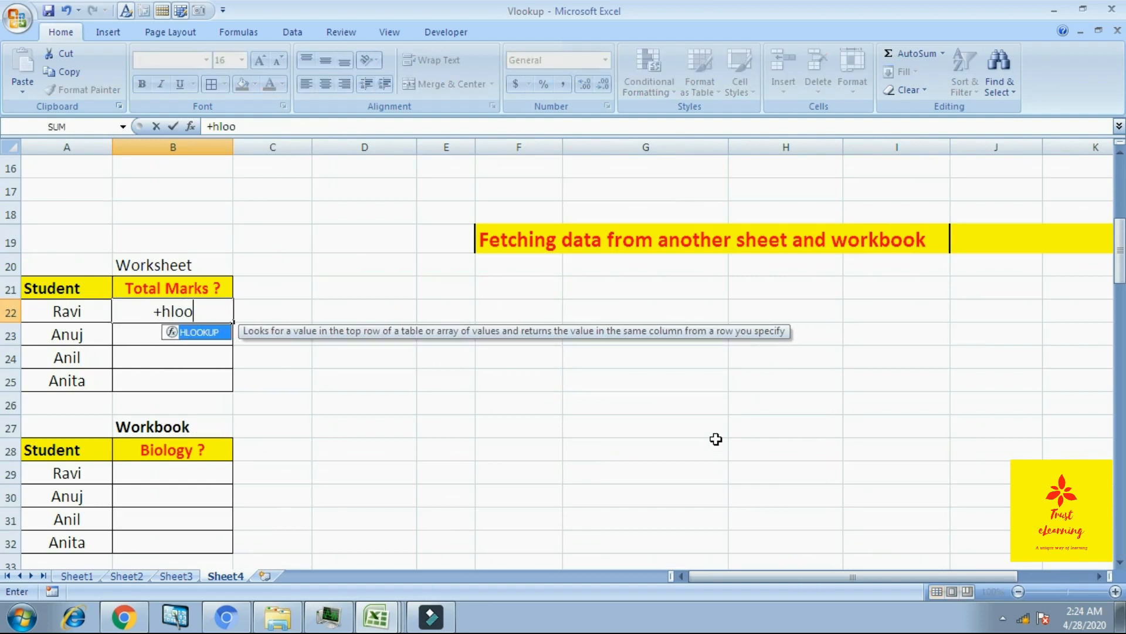
pyautogui.write('kup(')
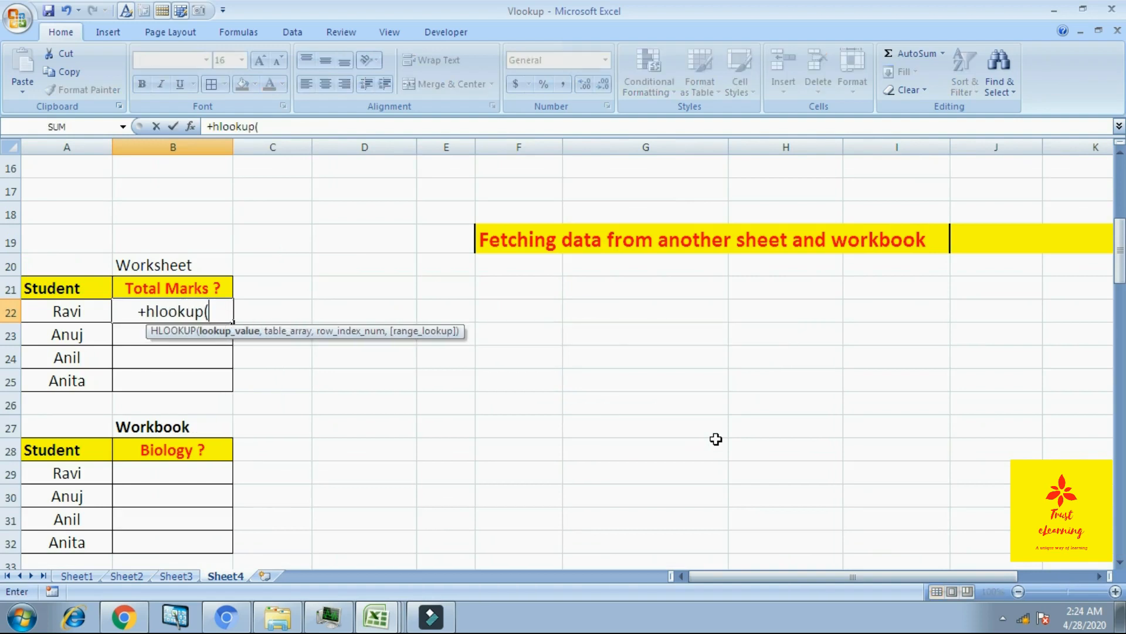
pyautogui.click(81, 309)
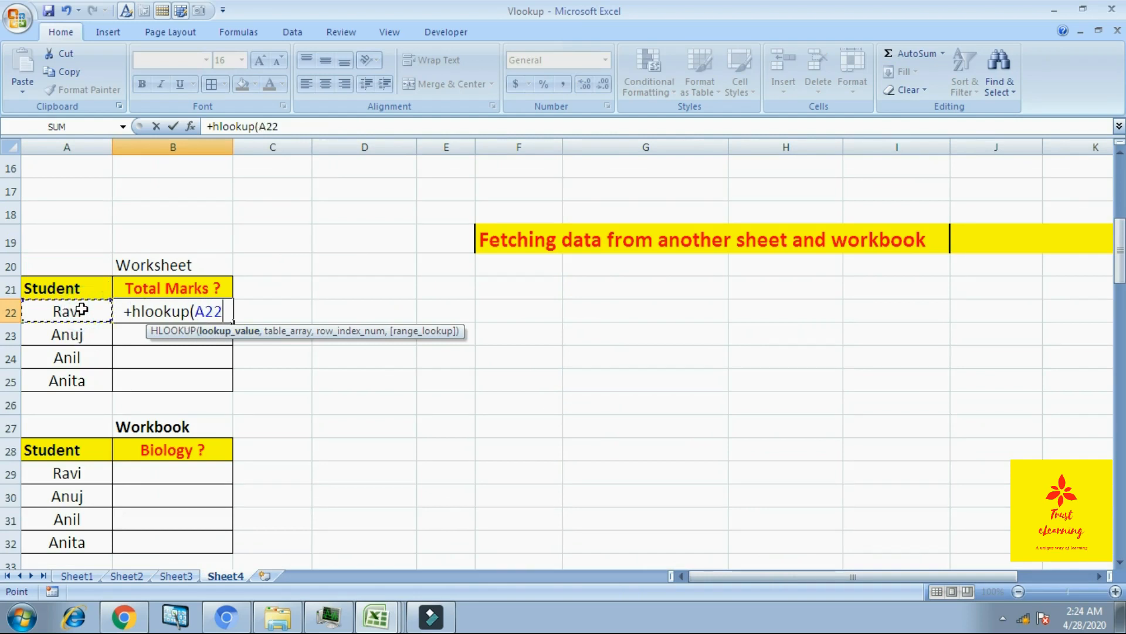
pyautogui.write(',')
pyautogui.click(127, 576)
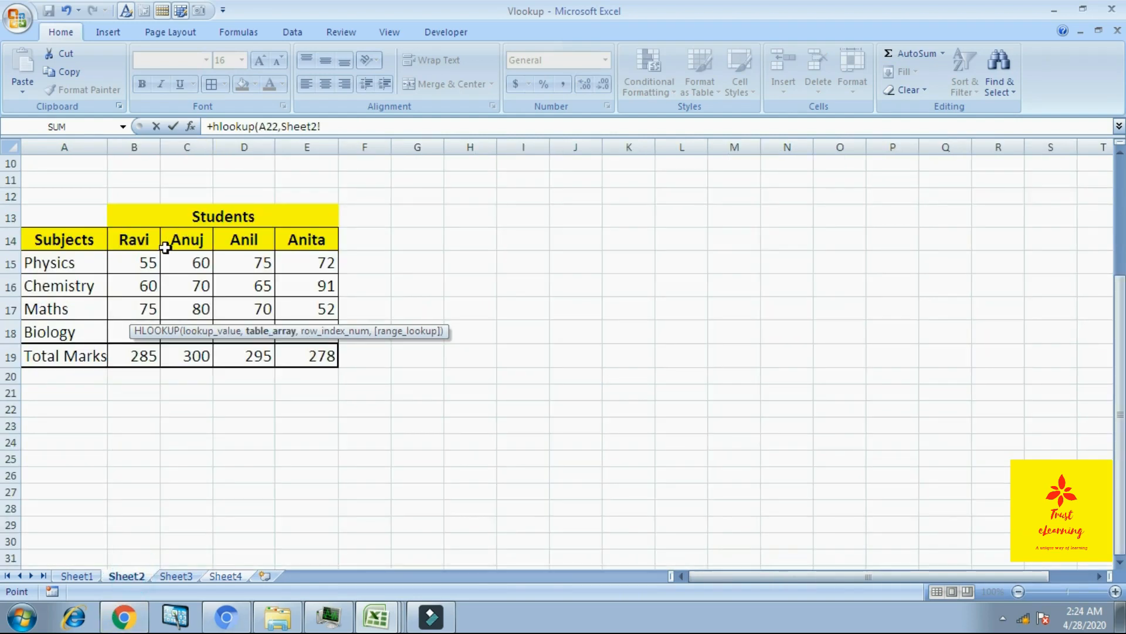
pyautogui.moveTo(143, 237); pyautogui.dragTo(329, 358)
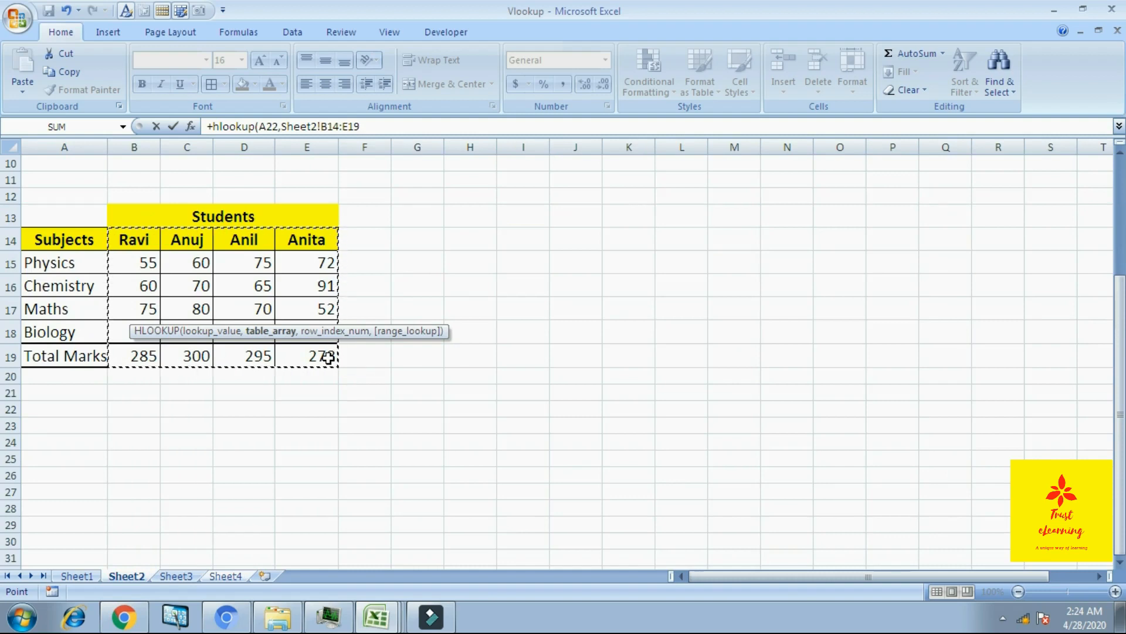
pyautogui.press('F4')
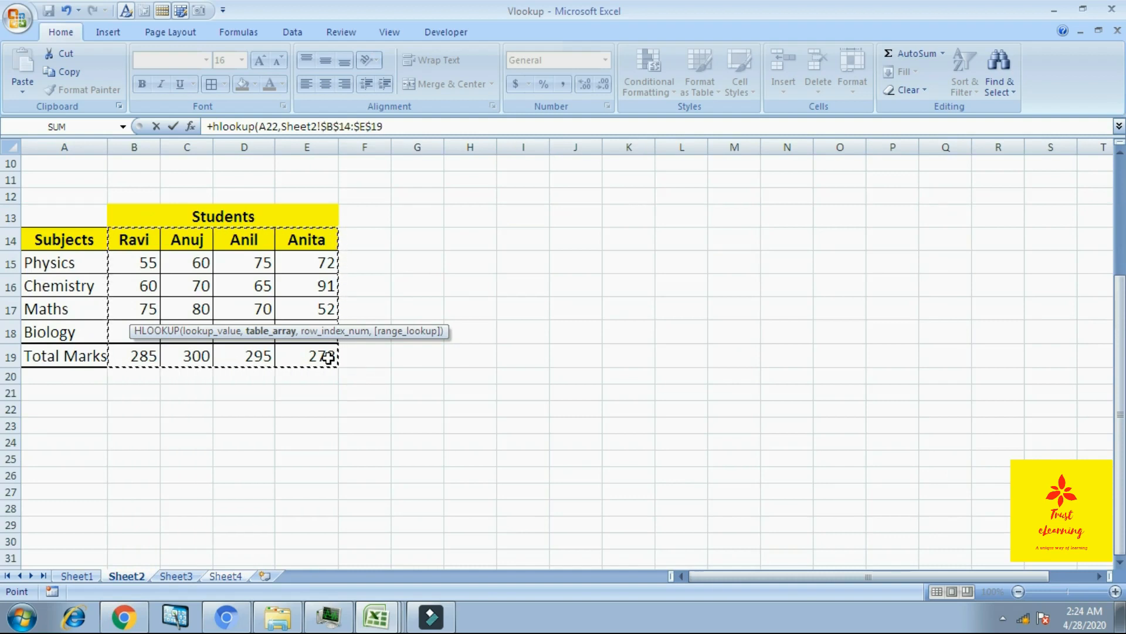
# - Complete the B22 HLOOKUP formula with row index 6 for Total Marks and range lookup 0, and enter it
pyautogui.write(',')
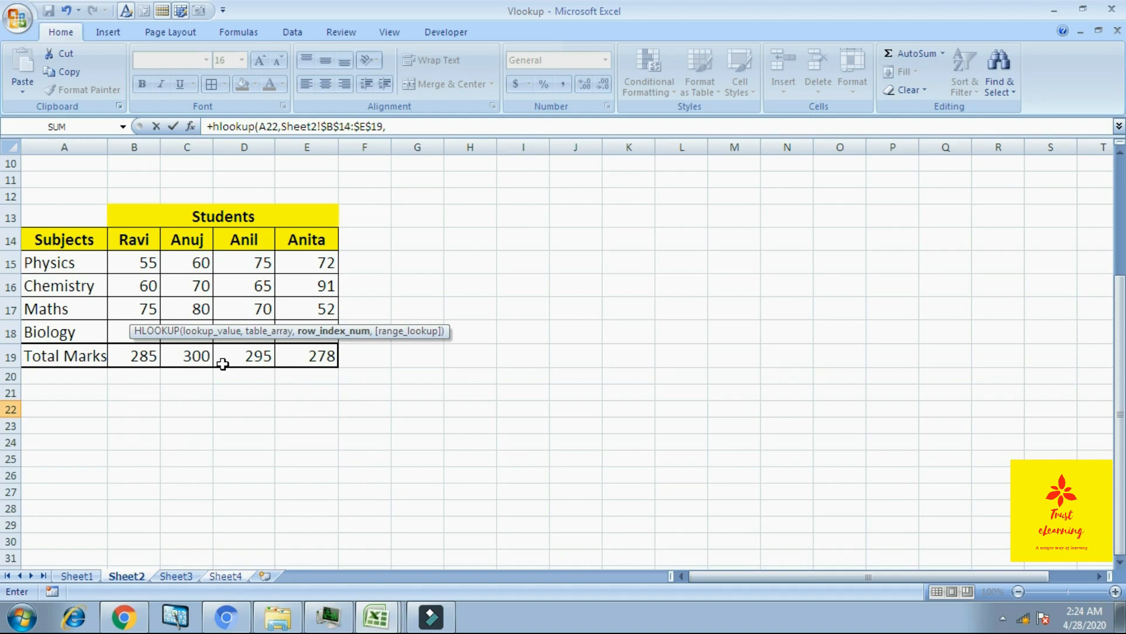
pyautogui.write('6,0')
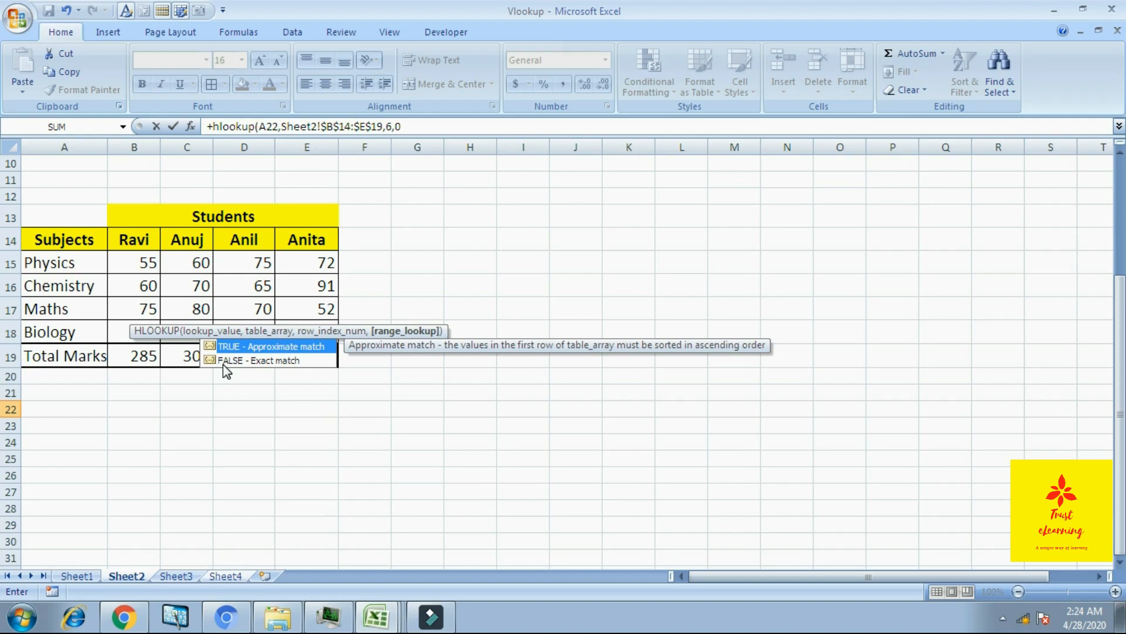
pyautogui.write(')')
pyautogui.press('Return')
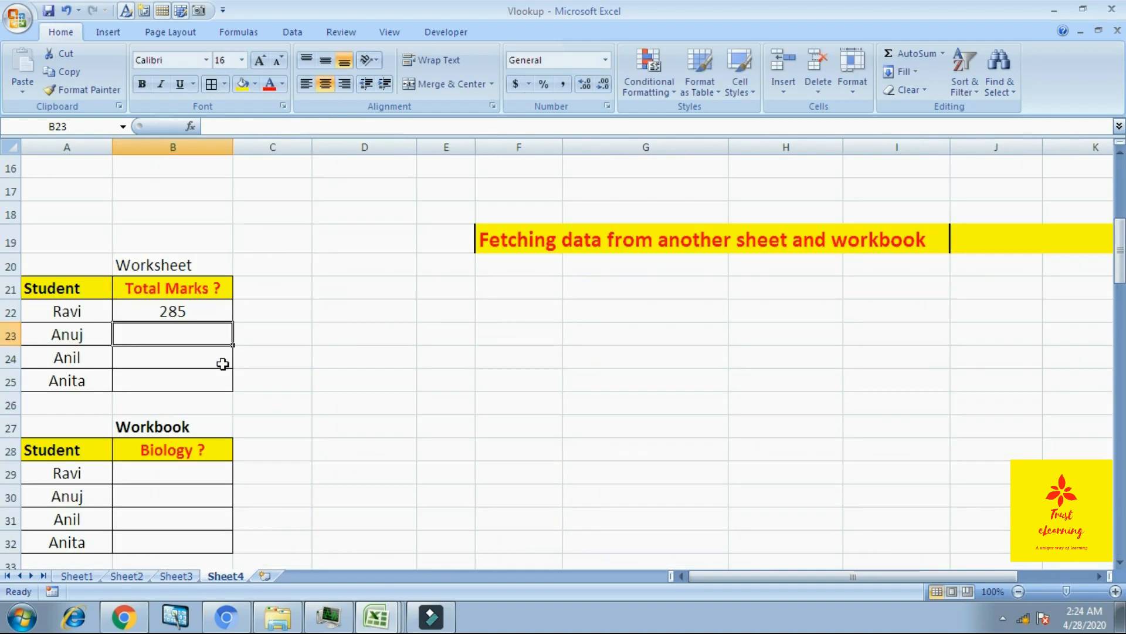
# - Fill the HLOOKUP formula from B22 down through B25 for the remaining students' total marks
pyautogui.press('Up')
pyautogui.hotkey('shift', 'Down')
pyautogui.hotkey('shift', 'Down')
pyautogui.hotkey('shift', 'Down')
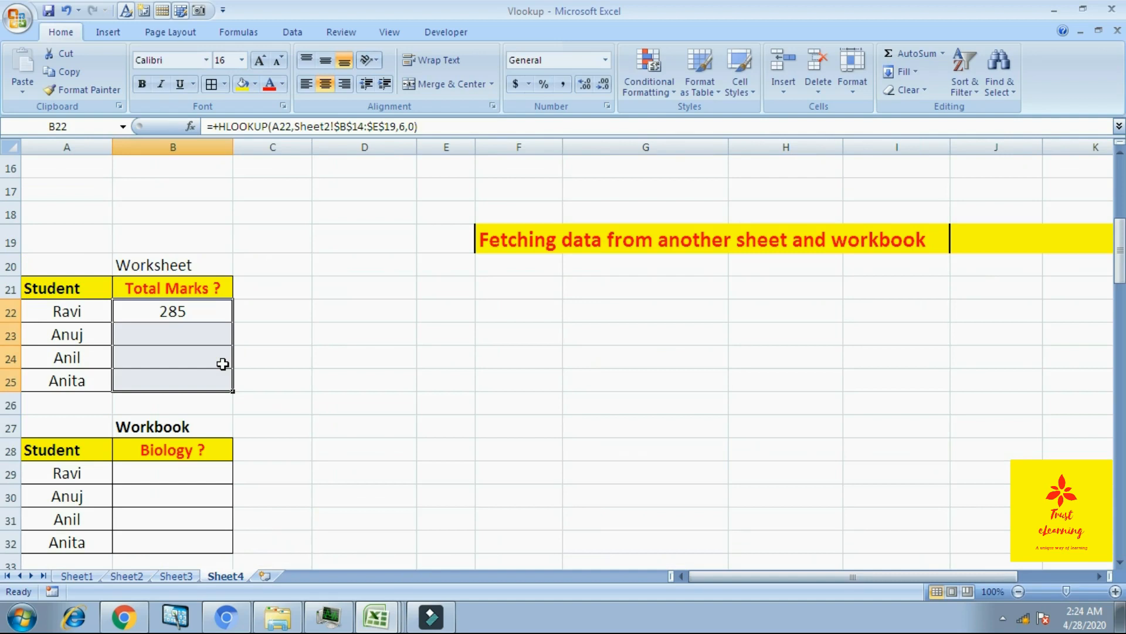
pyautogui.hotkey('ctrl', 'd')
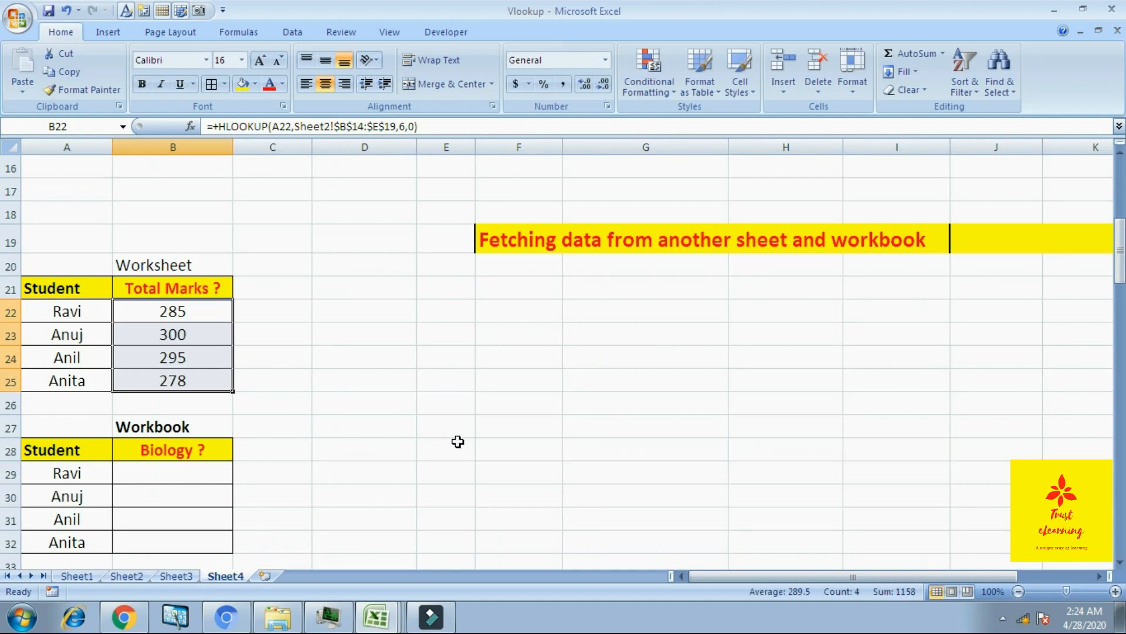
pyautogui.click(347, 359)
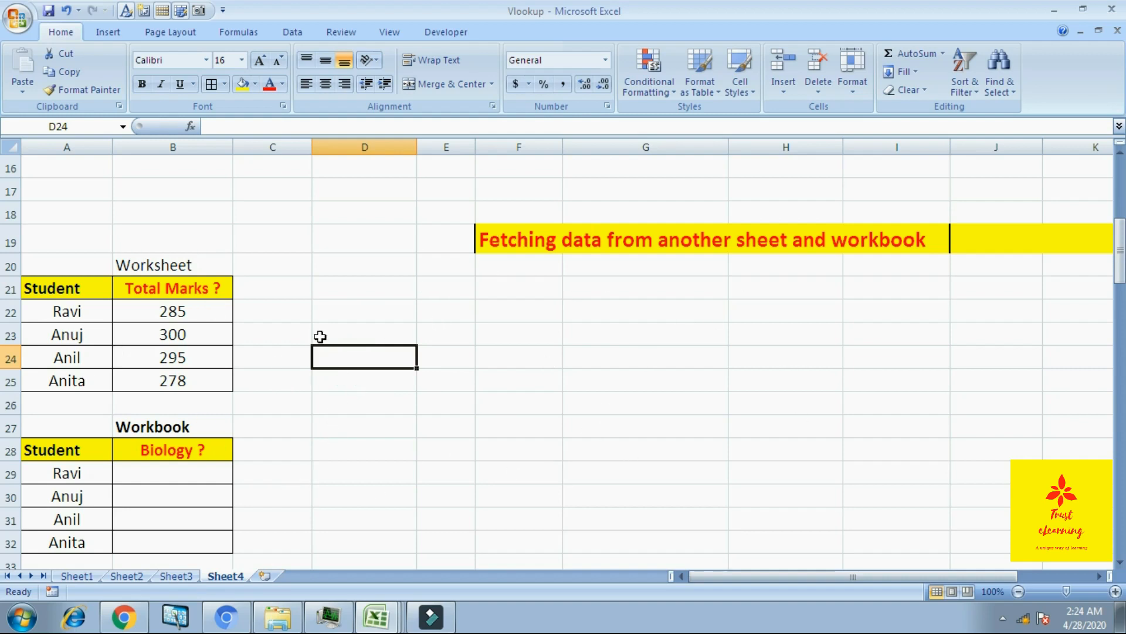
# - Begin an HLOOKUP formula in B29 under Biology in the Workbook table, with A29 as the lookup value
pyautogui.scroll(-1, 321, 335)
pyautogui.click(177, 410)
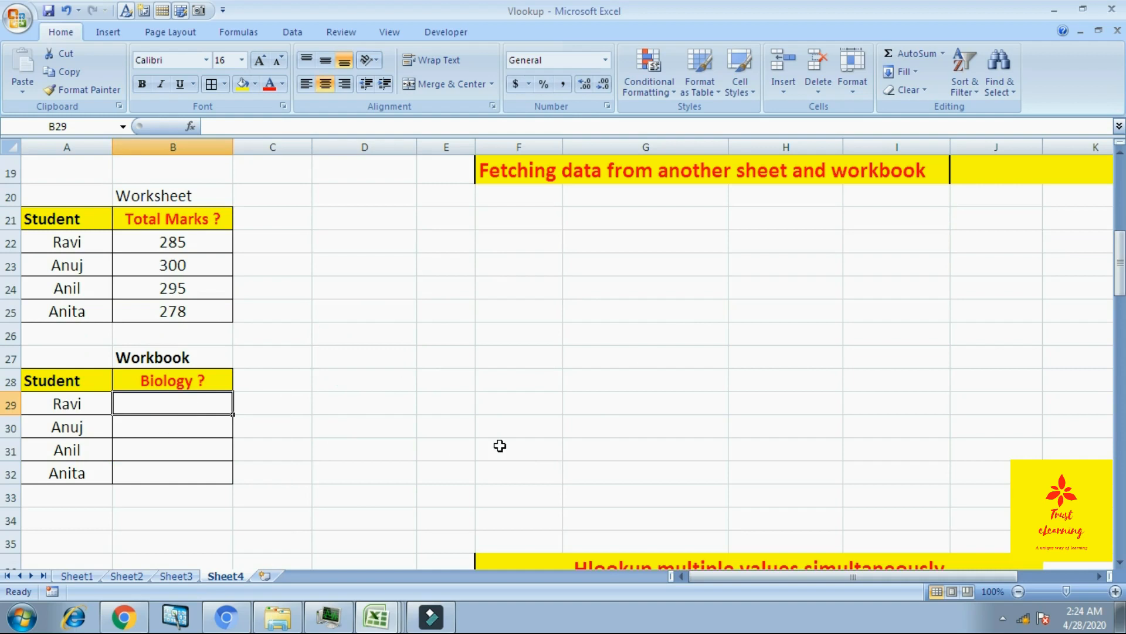
pyautogui.write('+h')
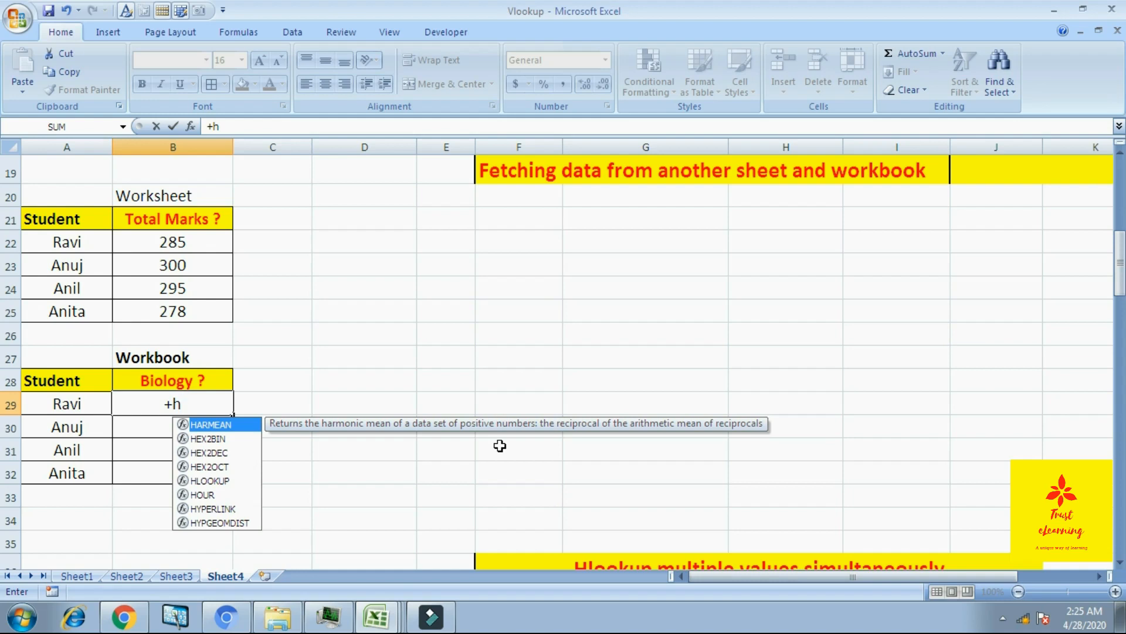
pyautogui.write('look')
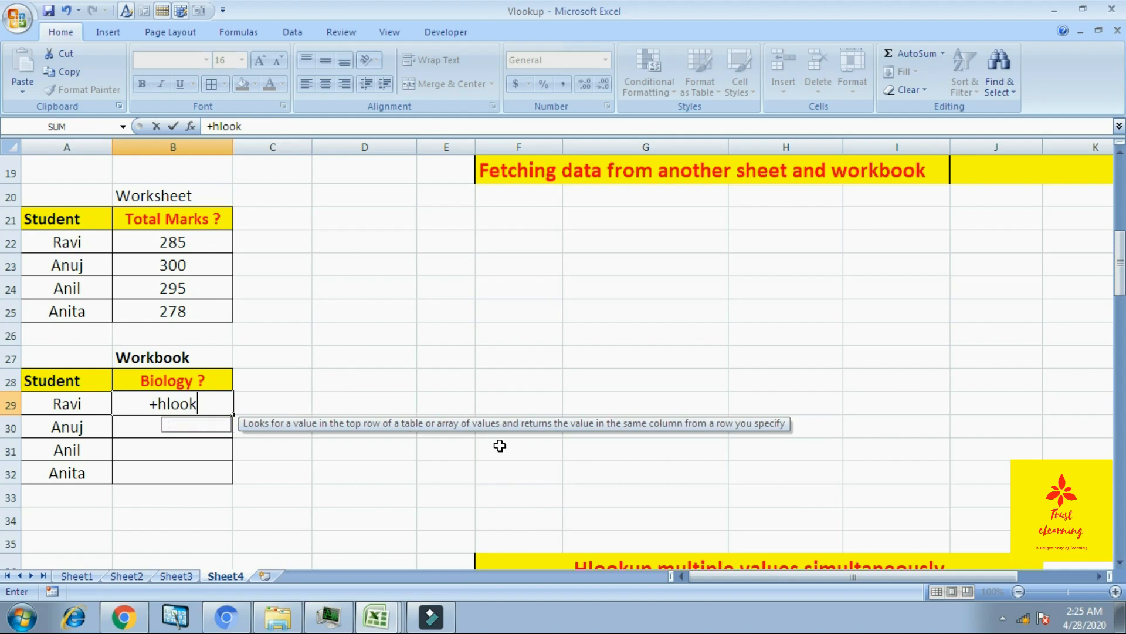
pyautogui.write('up(')
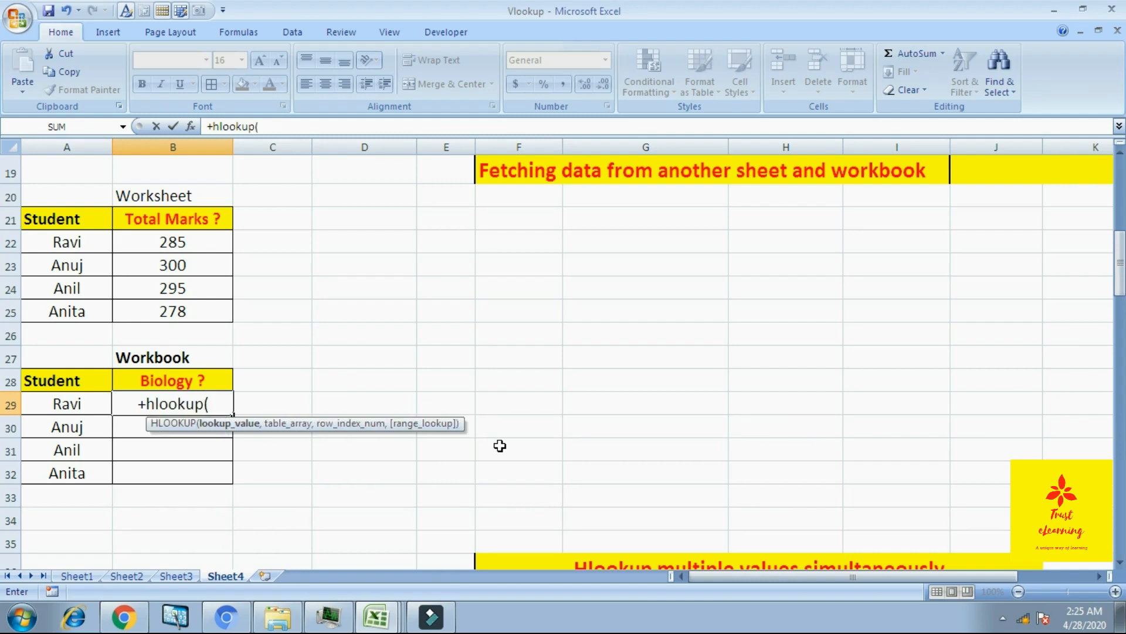
pyautogui.click(88, 402)
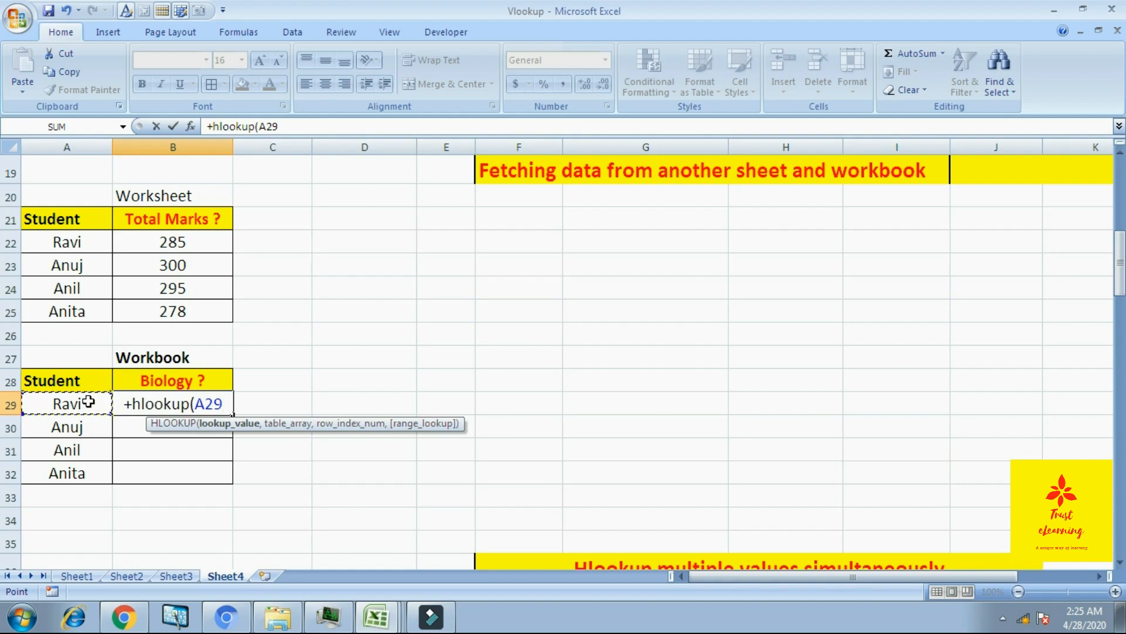
pyautogui.write(',')
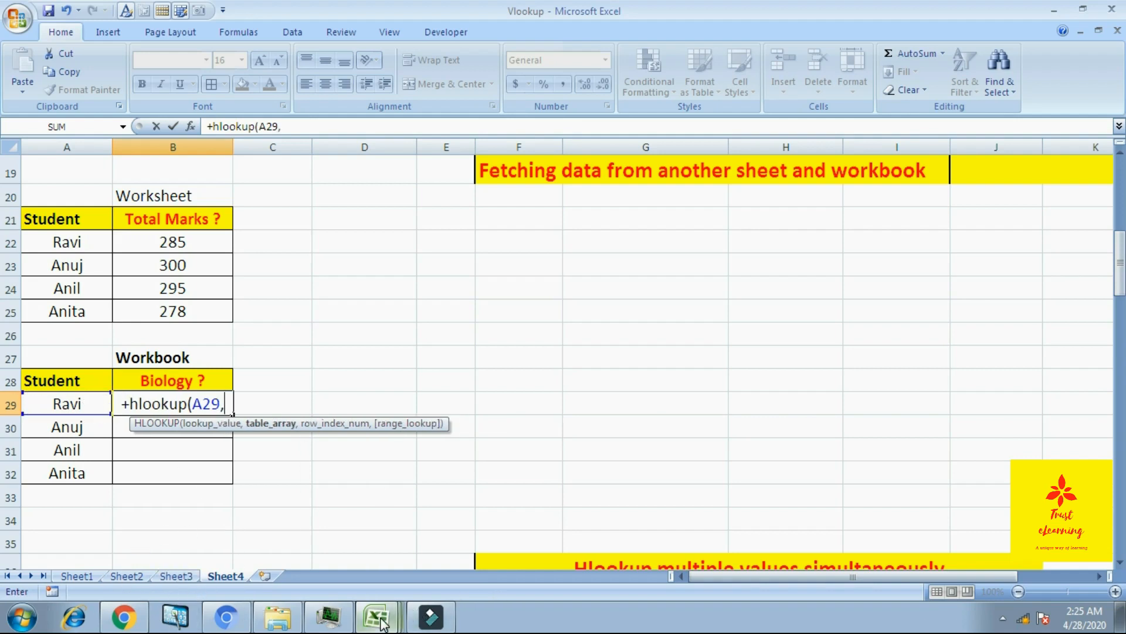
# - Use the range $B$12:$E$17 on Sheet5 of the Book1 workbook as the B29 formula's table array
pyautogui.moveTo(375, 615)
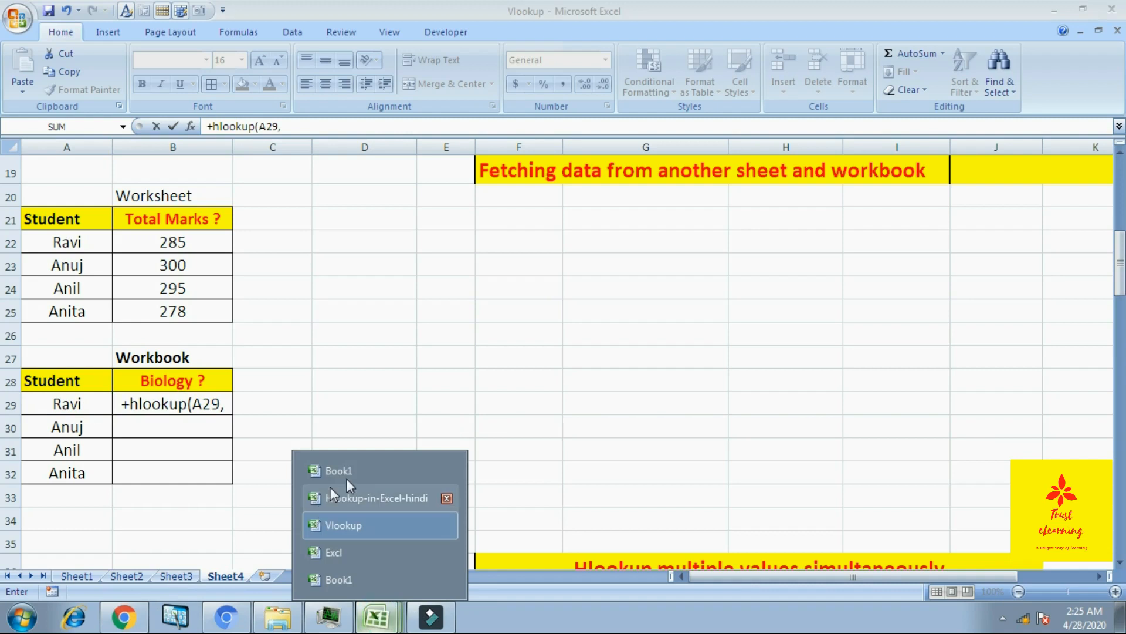
pyautogui.click(378, 587)
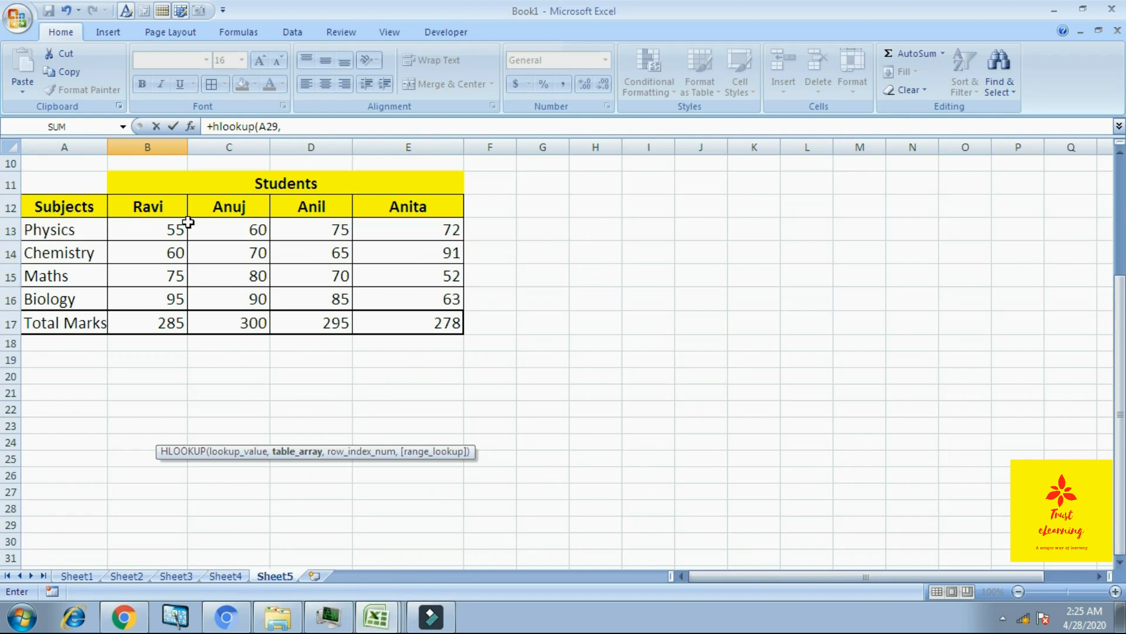
pyautogui.moveTo(163, 184); pyautogui.dragTo(356, 317)
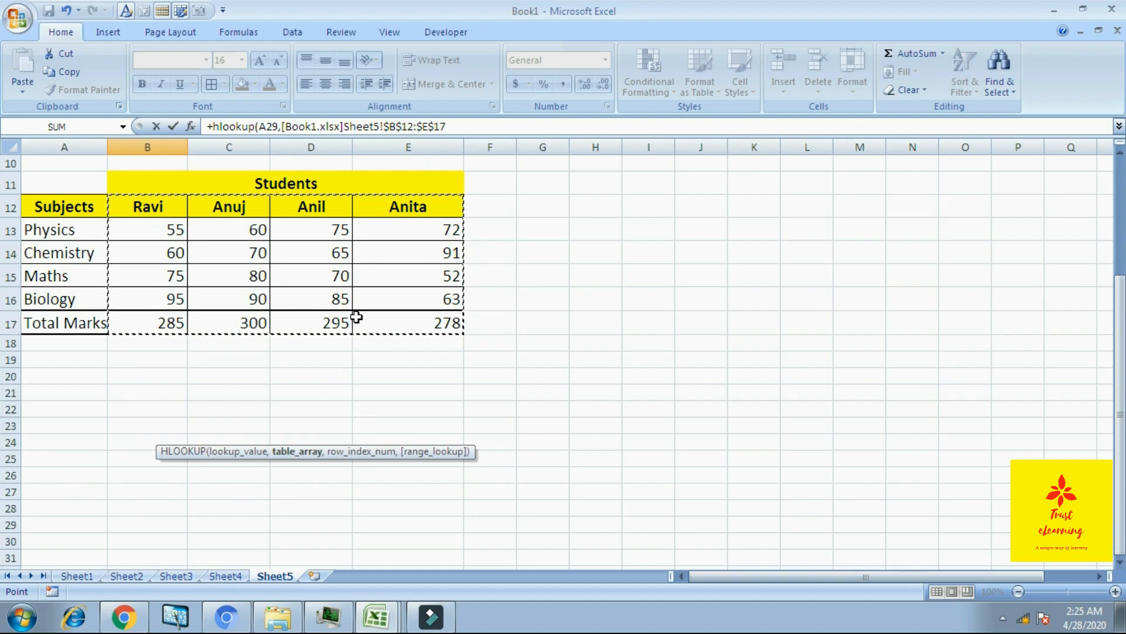
# - Complete the B29 HLOOKUP formula with row index 5 for Biology and range lookup 0
pyautogui.write(',')
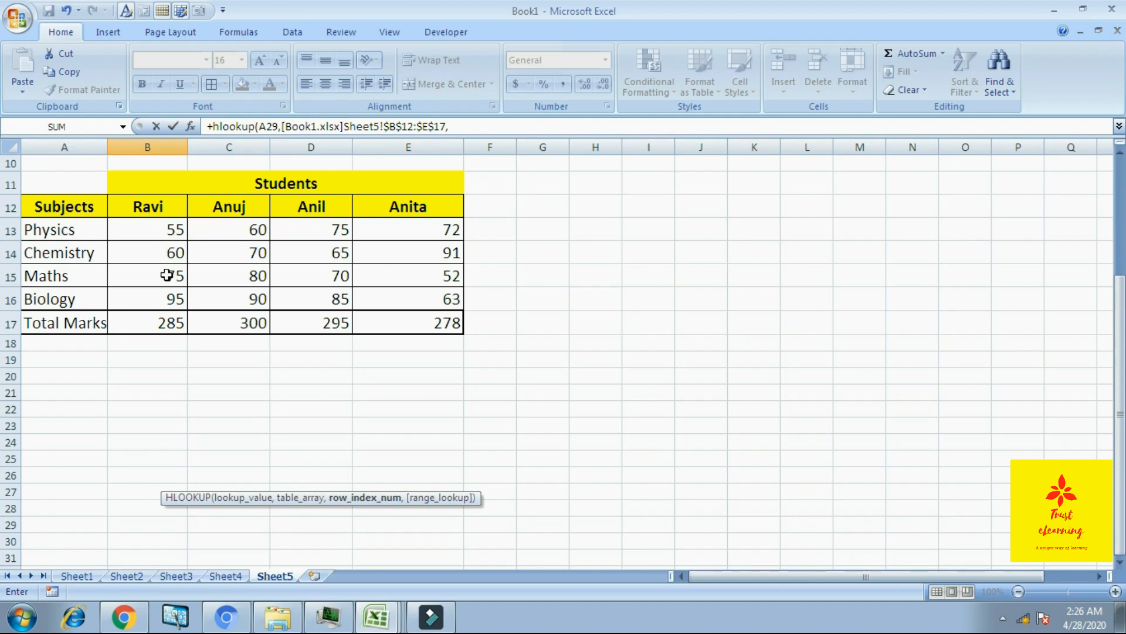
pyautogui.click(478, 123)
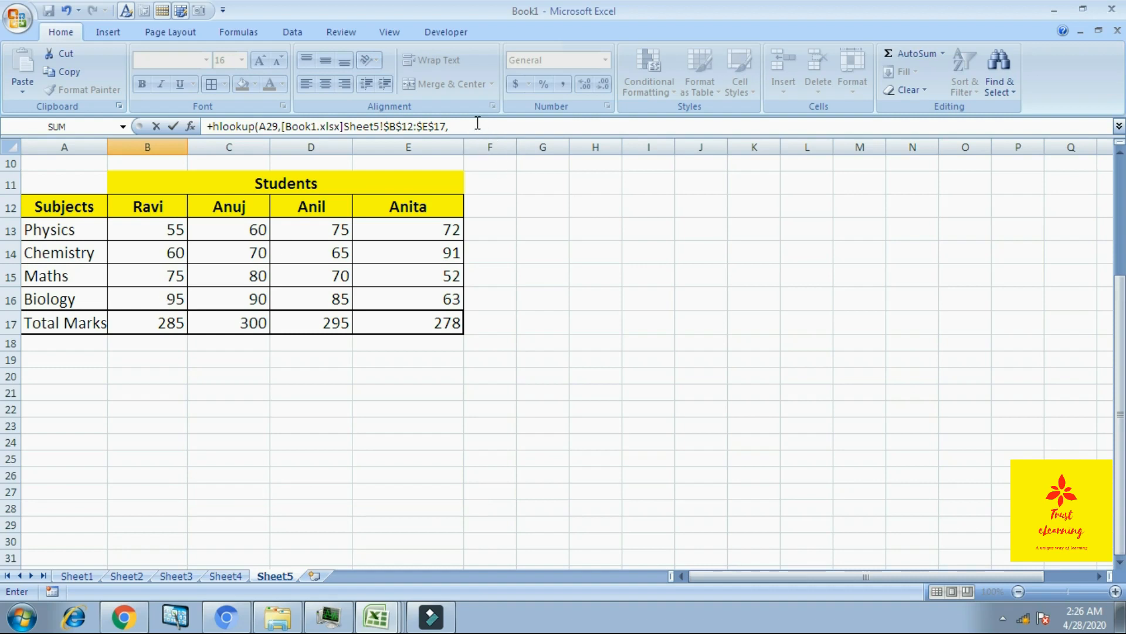
pyautogui.write('5')
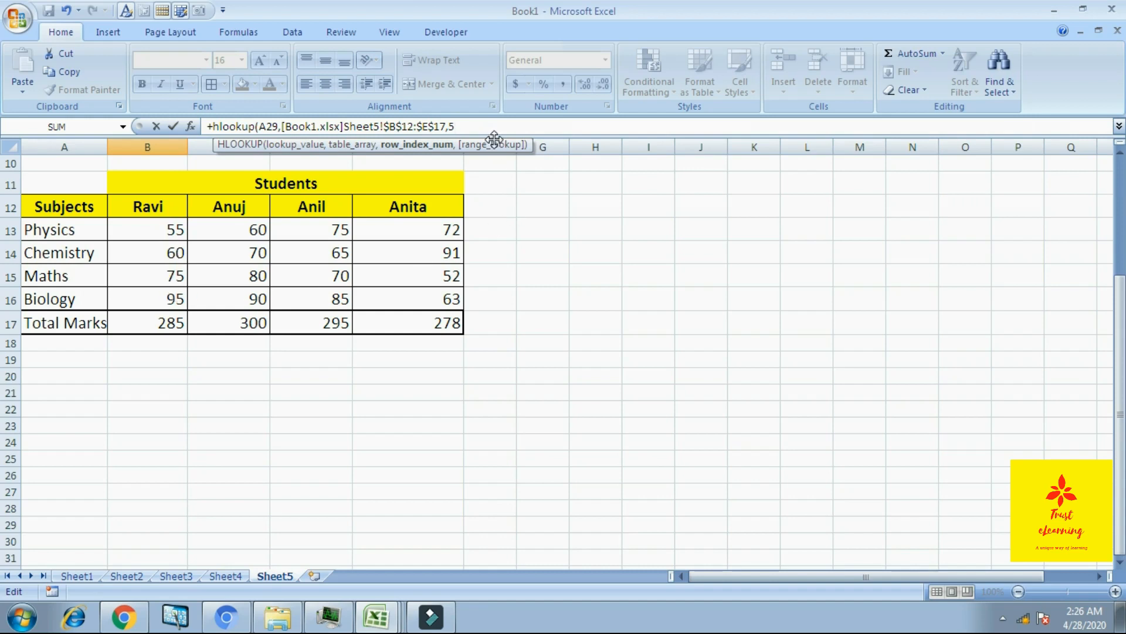
pyautogui.write(',0')
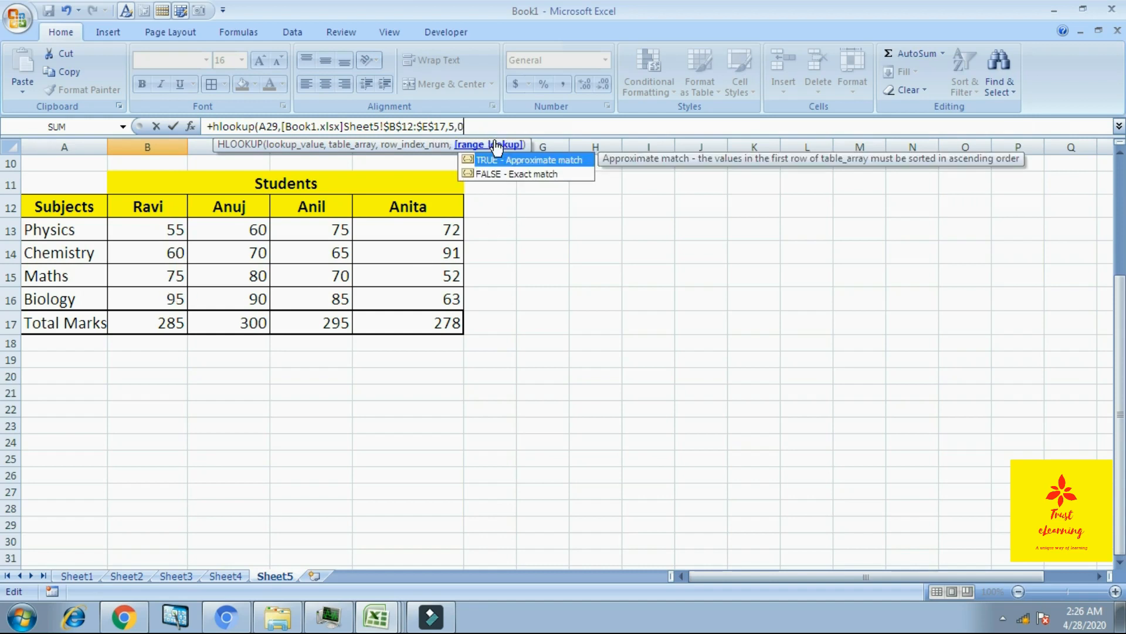
pyautogui.write(')')
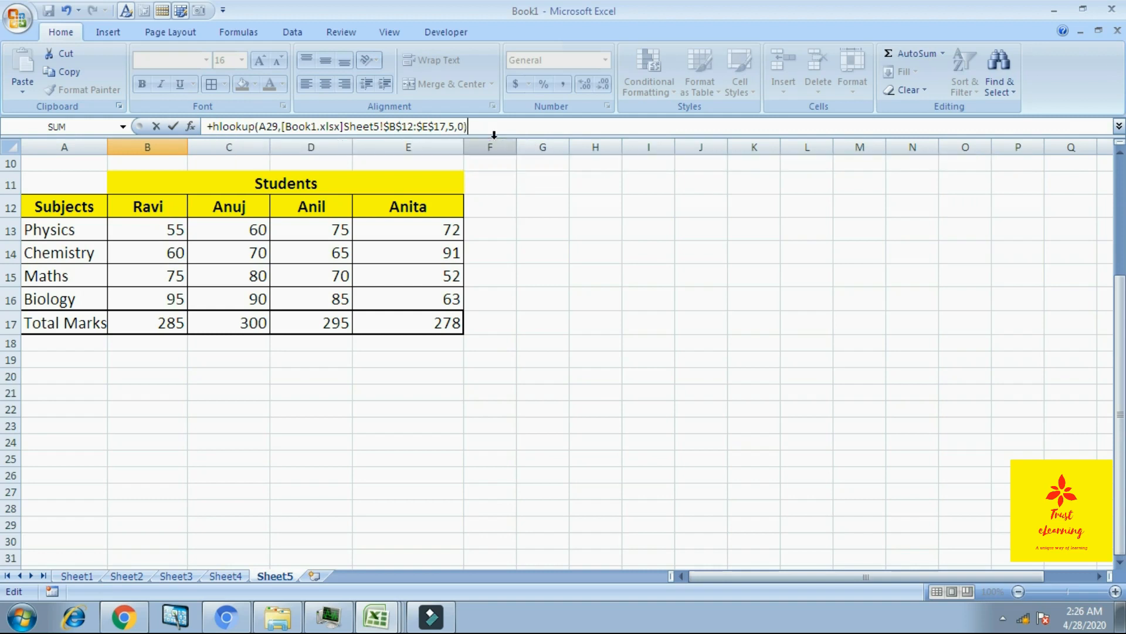
# - Remove the table array, row index and range lookup from the B29 formula, keeping only the lookup value A29
pyautogui.press('BackSpace')
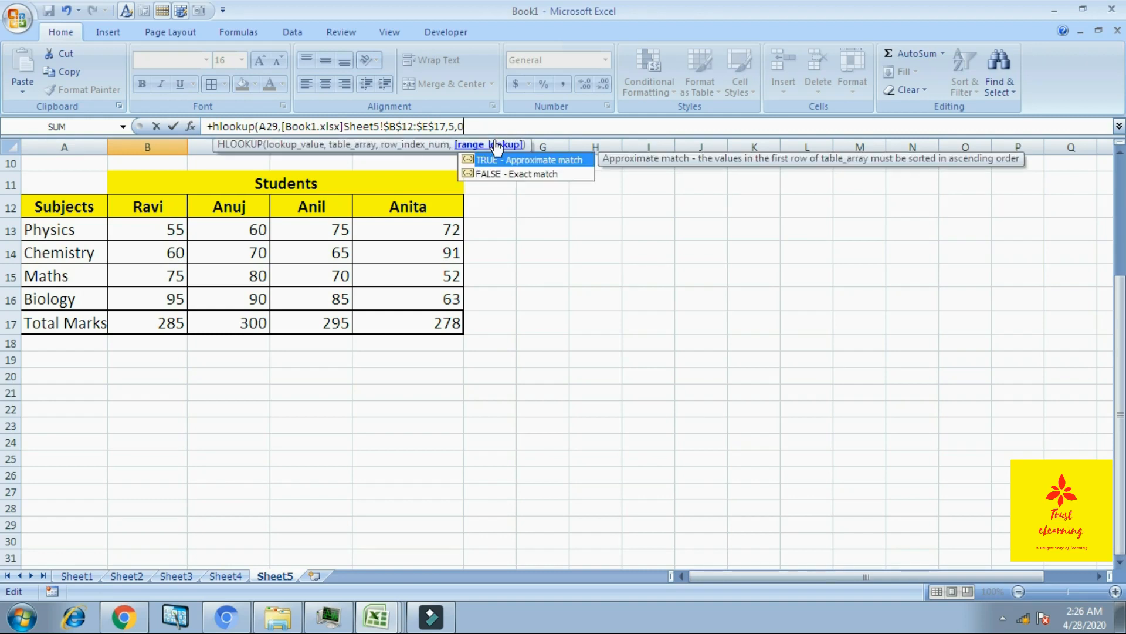
pyautogui.press('BackSpace')
pyautogui.press('BackSpace')
pyautogui.press('BackSpace')
pyautogui.press('BackSpace')
pyautogui.press('BackSpace')
pyautogui.press('BackSpace')
pyautogui.press('BackSpace')
pyautogui.press('BackSpace')
pyautogui.press('BackSpace')
pyautogui.press('BackSpace')
pyautogui.press('BackSpace')
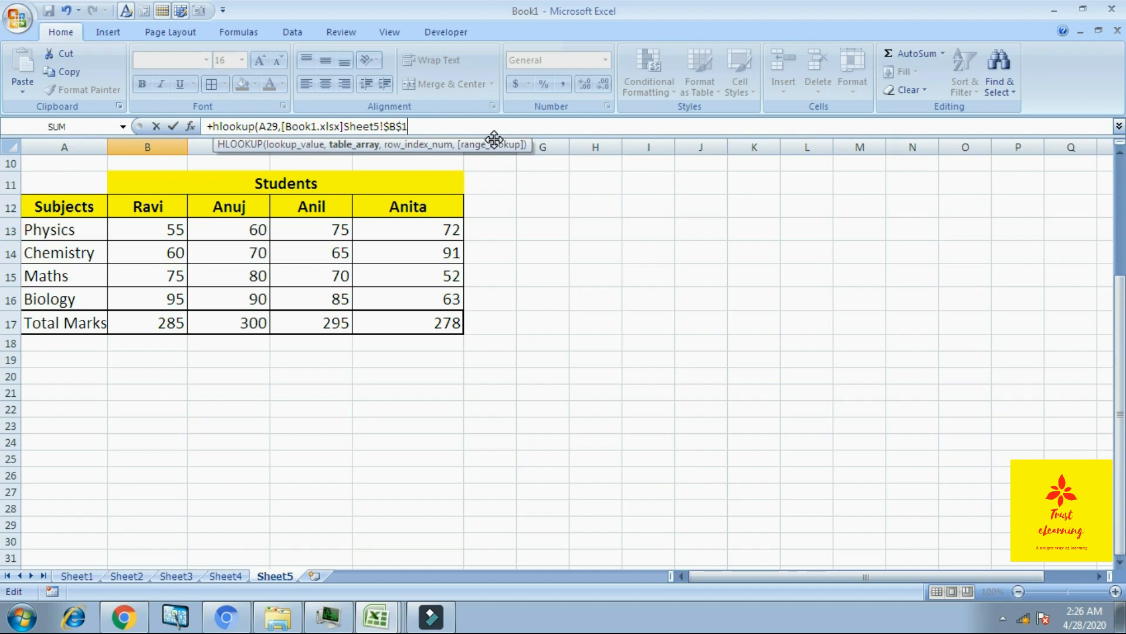
pyautogui.press('BackSpace')
pyautogui.press('BackSpace')
pyautogui.press('BackSpace')
pyautogui.press('BackSpace')
pyautogui.press('BackSpace')
pyautogui.press('BackSpace')
pyautogui.press('BackSpace')
pyautogui.press('BackSpace')
pyautogui.press('BackSpace')
pyautogui.press('BackSpace')
pyautogui.press('BackSpace')
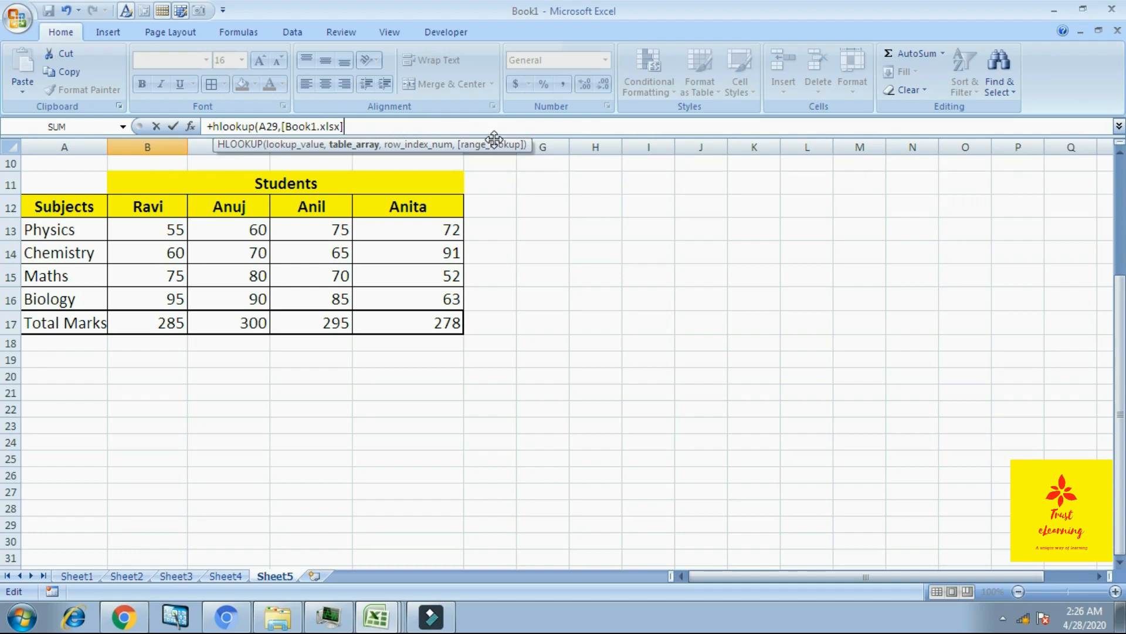
pyautogui.press('BackSpace')
pyautogui.press('BackSpace')
pyautogui.press('BackSpace')
pyautogui.press('BackSpace')
pyautogui.press('BackSpace')
pyautogui.press('BackSpace')
pyautogui.press('BackSpace')
pyautogui.press('BackSpace')
pyautogui.press('BackSpace')
pyautogui.press('BackSpace')
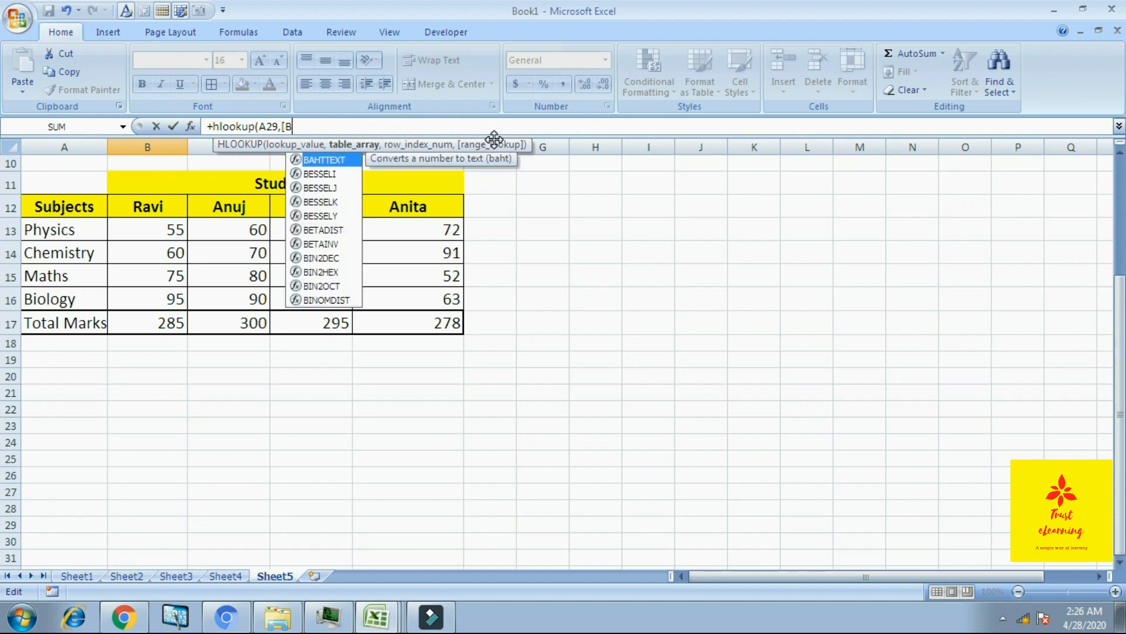
pyautogui.press('BackSpace')
pyautogui.press('BackSpace')
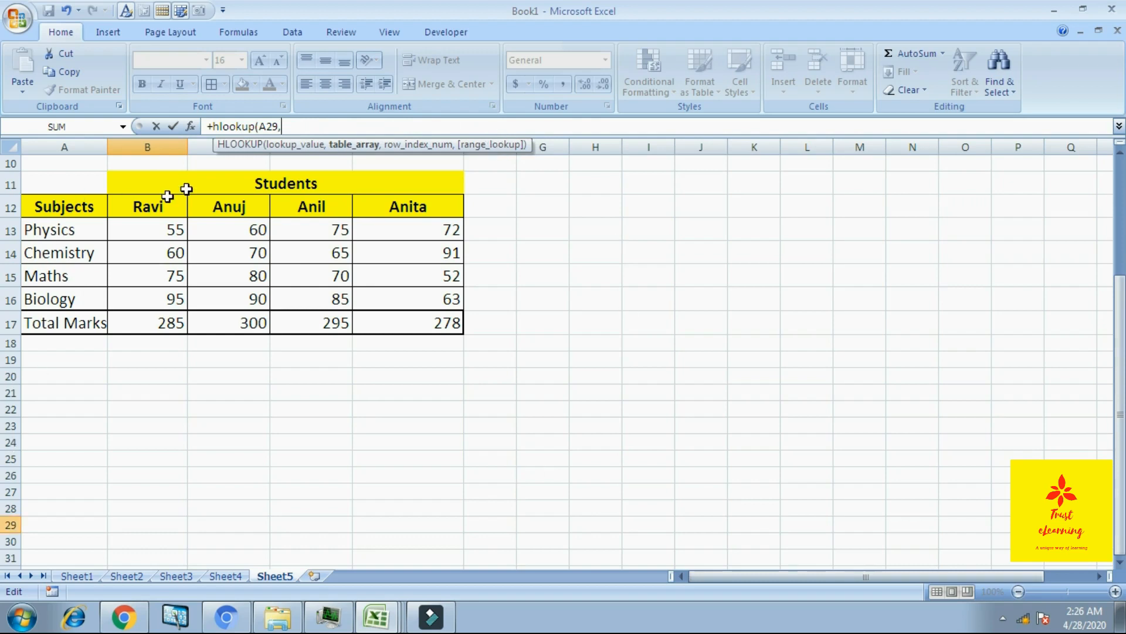
# - Finish the B29 HLOOKUP with table array B$12:E$17 on Book1's Sheet5, row index 5 and range lookup 0, and enter it
pyautogui.moveTo(169, 206); pyautogui.dragTo(402, 317)
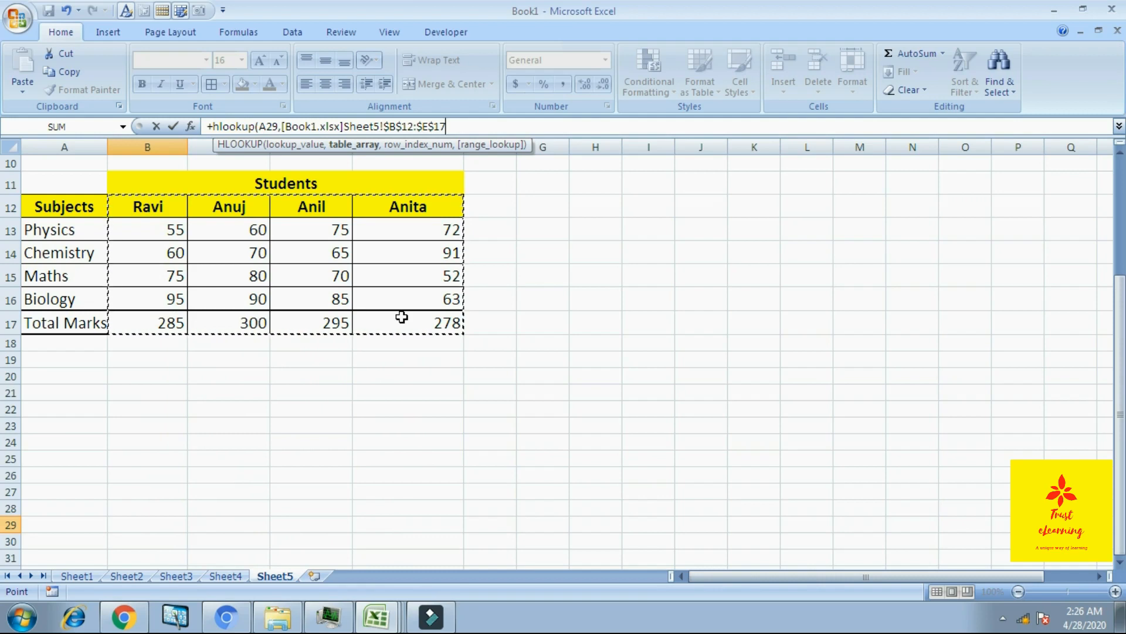
pyautogui.press('F4')
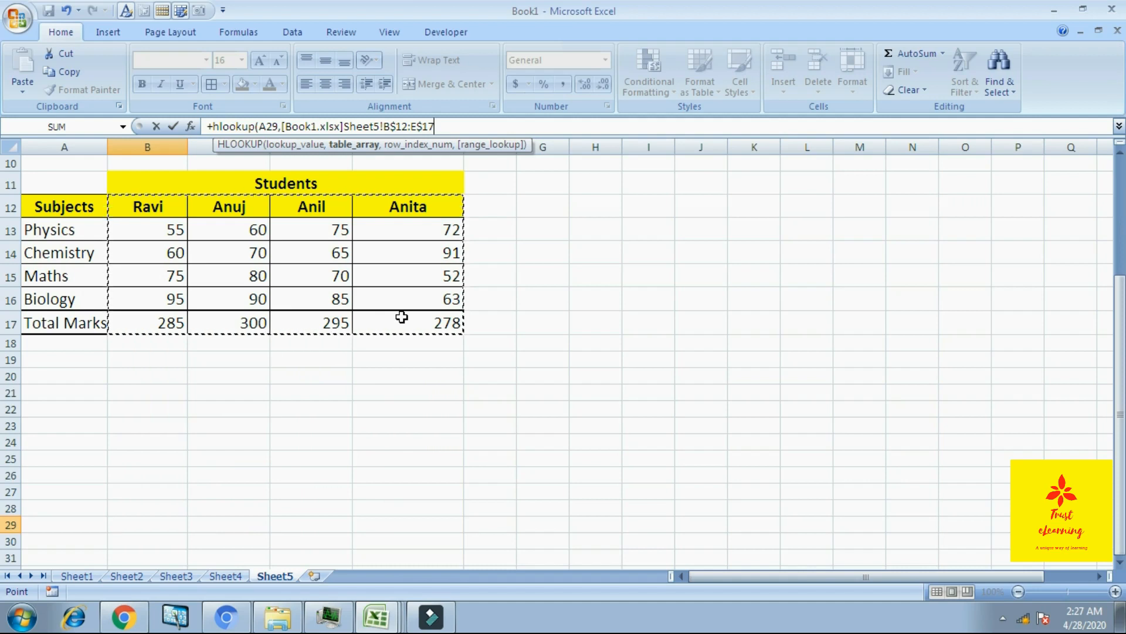
pyautogui.write(',5,0')
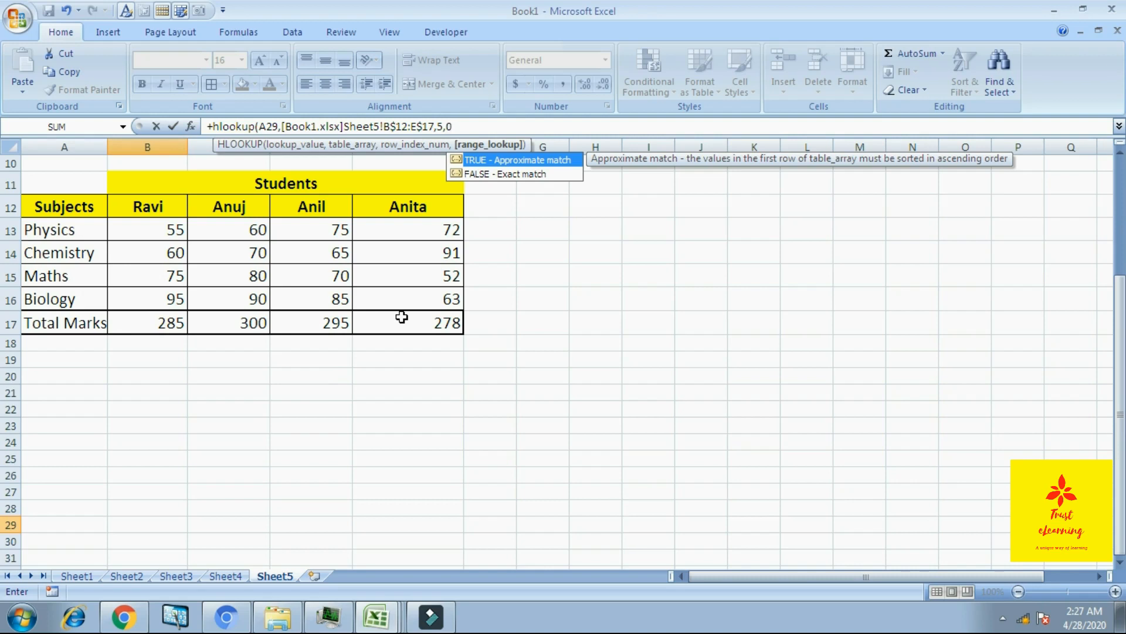
pyautogui.write(')')
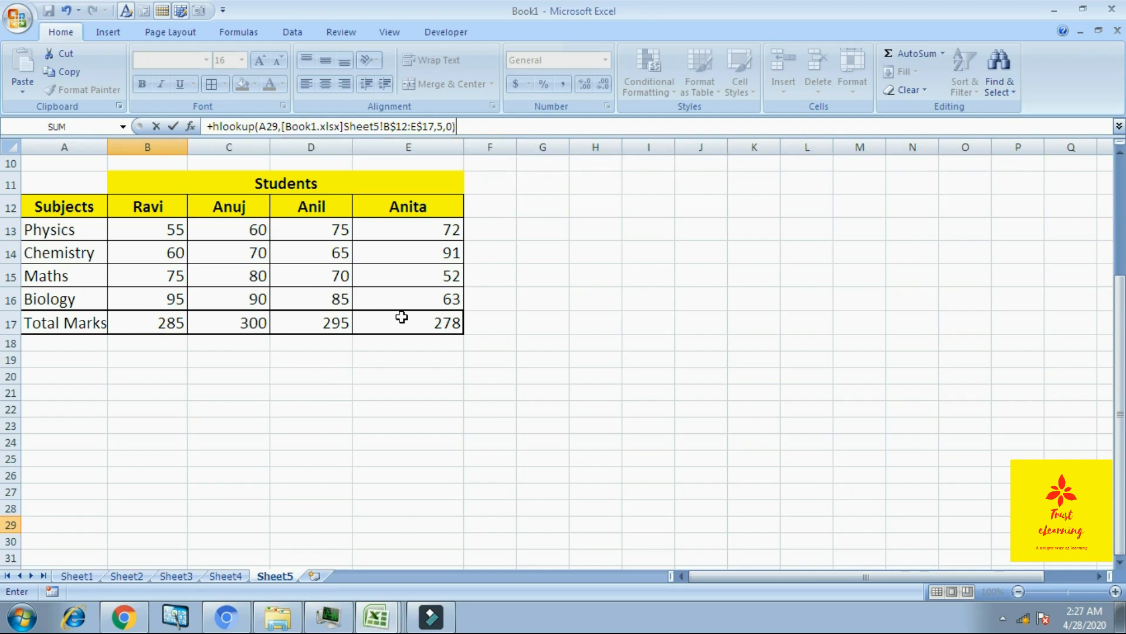
pyautogui.press('Return')
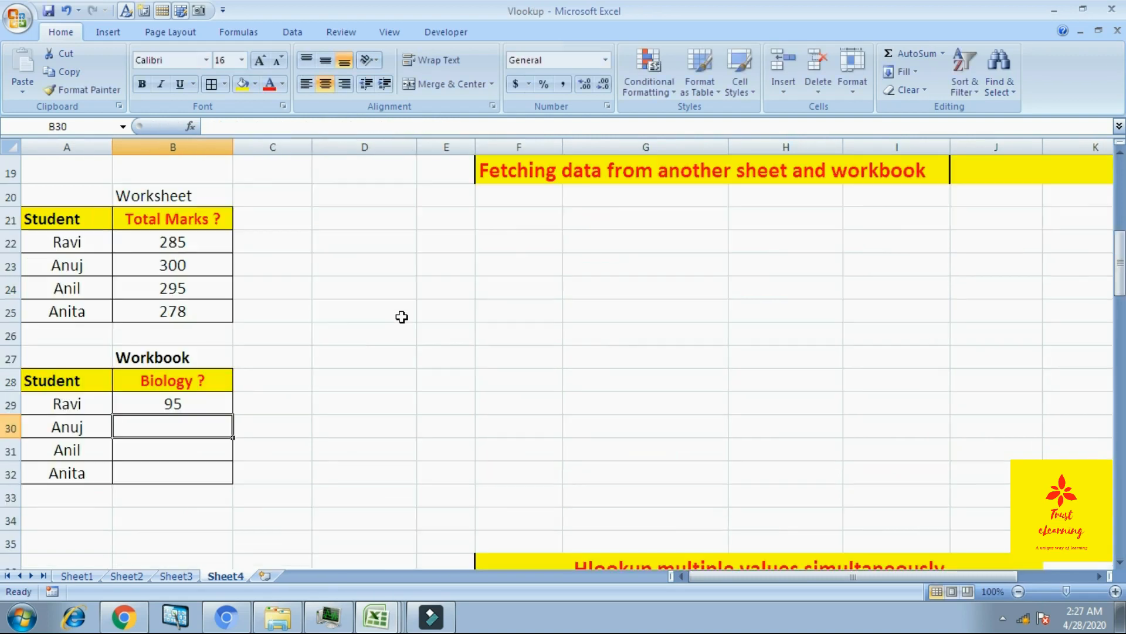
# - Fill the HLOOKUP formula from B29 down through B32 for the remaining students' Biology marks
pyautogui.press('Up')
pyautogui.hotkey('shift', 'Down')
pyautogui.hotkey('shift', 'Down')
pyautogui.hotkey('shift', 'Down')
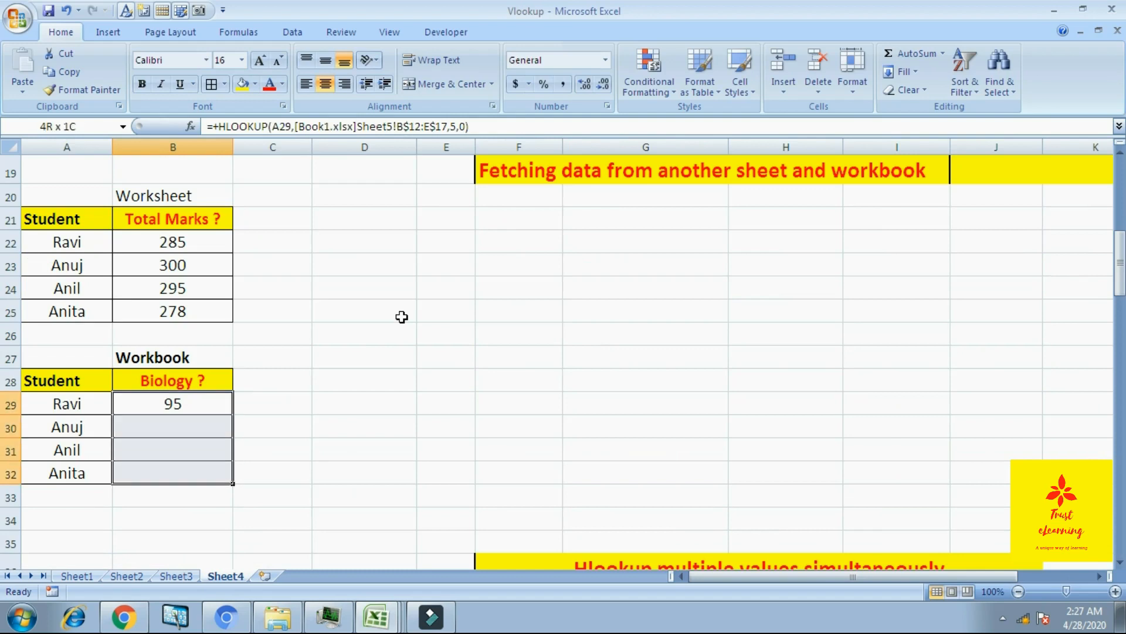
pyautogui.hotkey('ctrl', 'd')
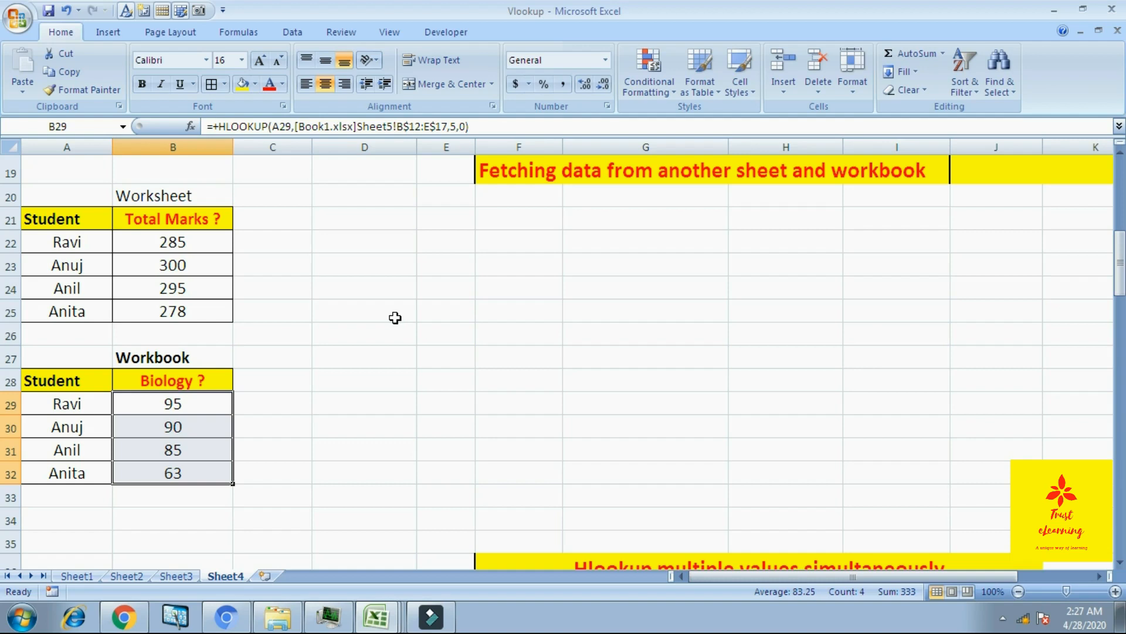
# - Review the completed Maths, Total Marks and Biology lookups and the layout of the "Hlookup multiple values simultaneously" section
pyautogui.scroll(6, 395, 318)
pyautogui.scroll(-4, 395, 317)
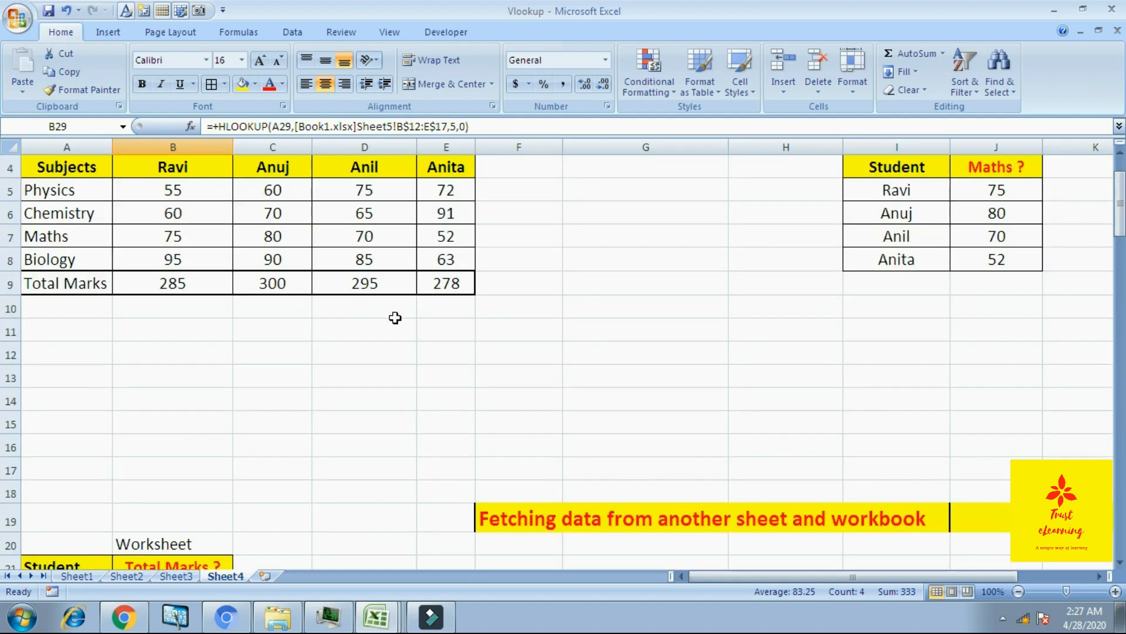
pyautogui.scroll(-2, 395, 317)
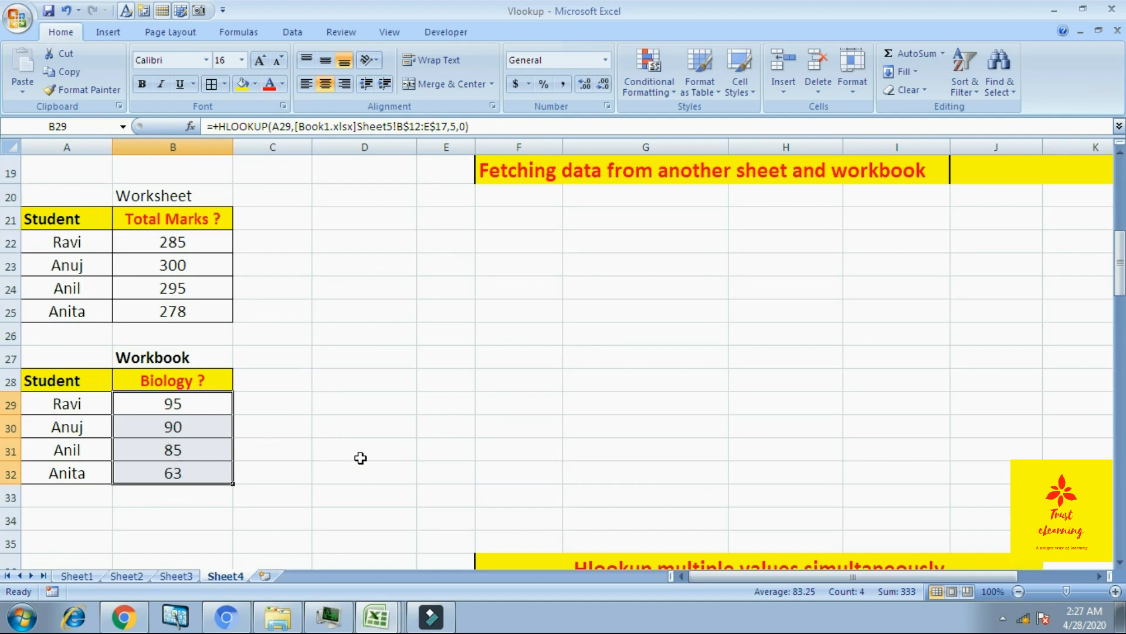
pyautogui.scroll(5, 361, 457)
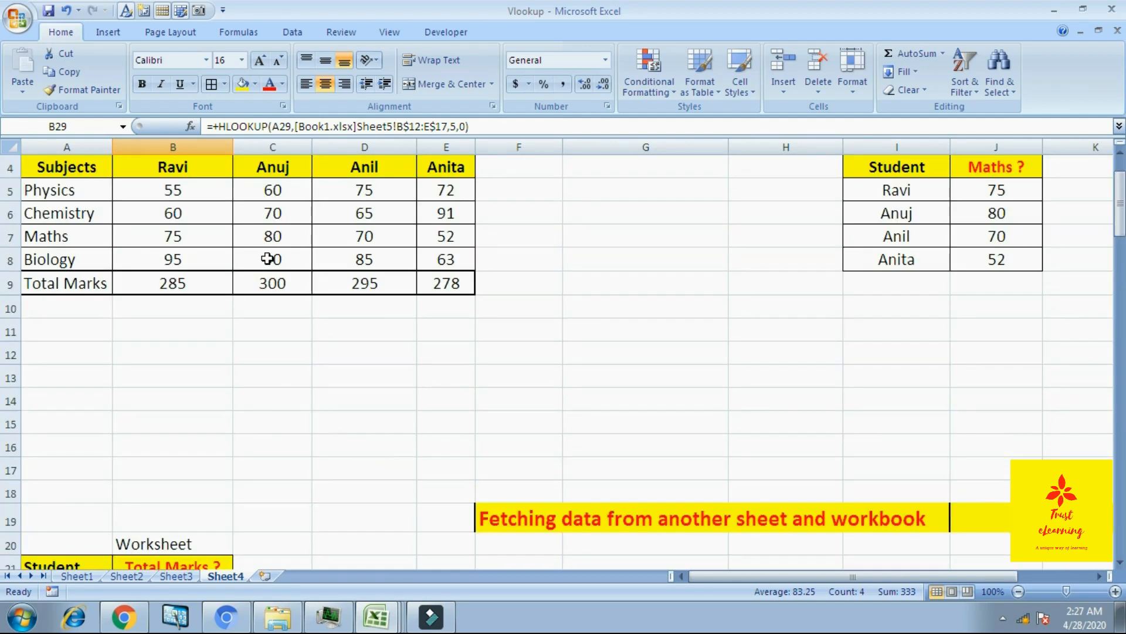
pyautogui.scroll(-7, 331, 390)
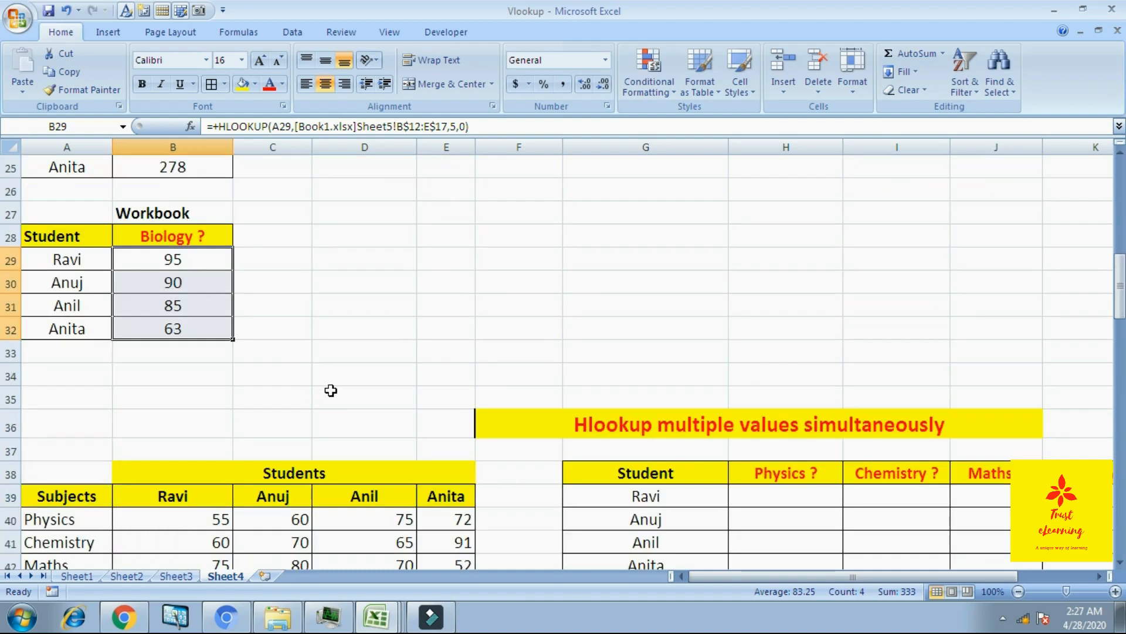
pyautogui.scroll(-2, 331, 390)
pyautogui.scroll(5, 311, 347)
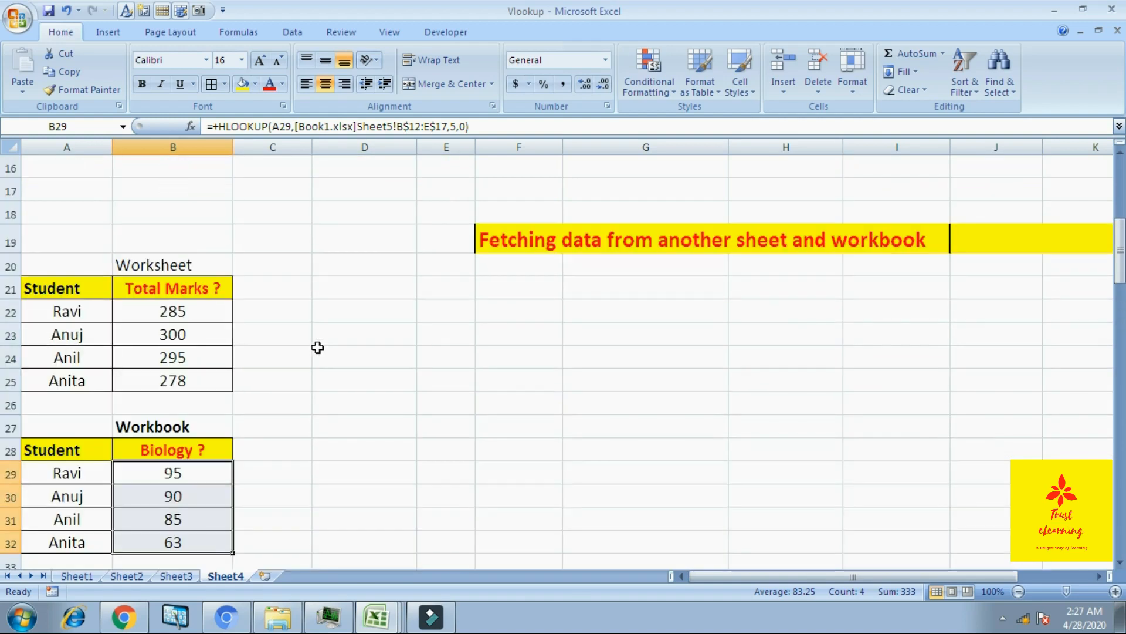
pyautogui.scroll(-2, 317, 347)
pyautogui.scroll(-4, 608, 350)
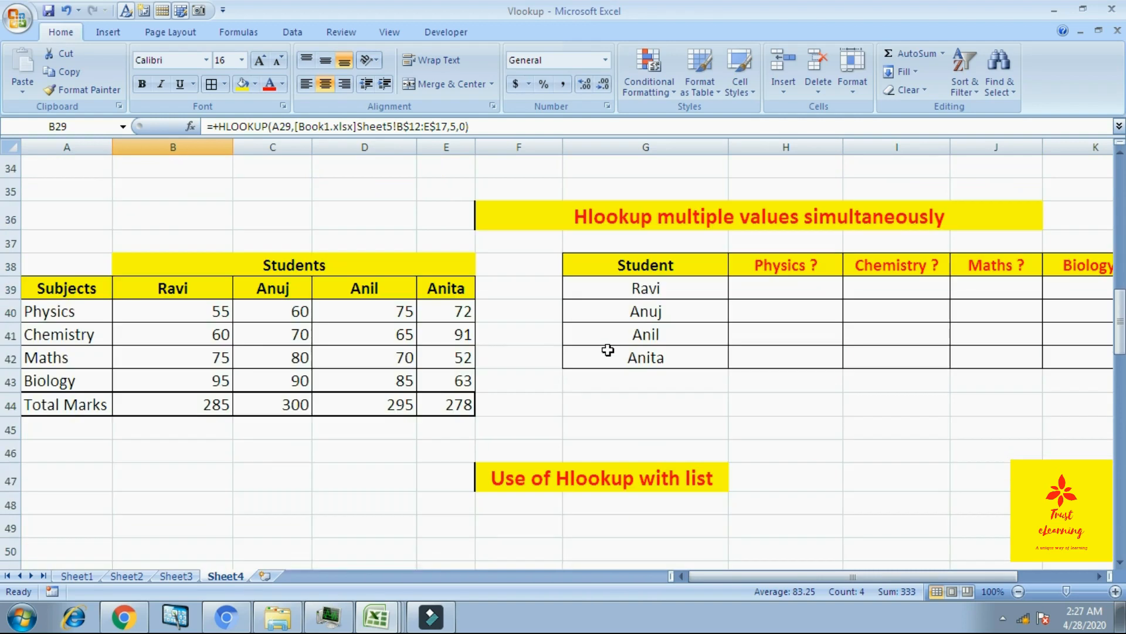
pyautogui.scroll(2, 608, 350)
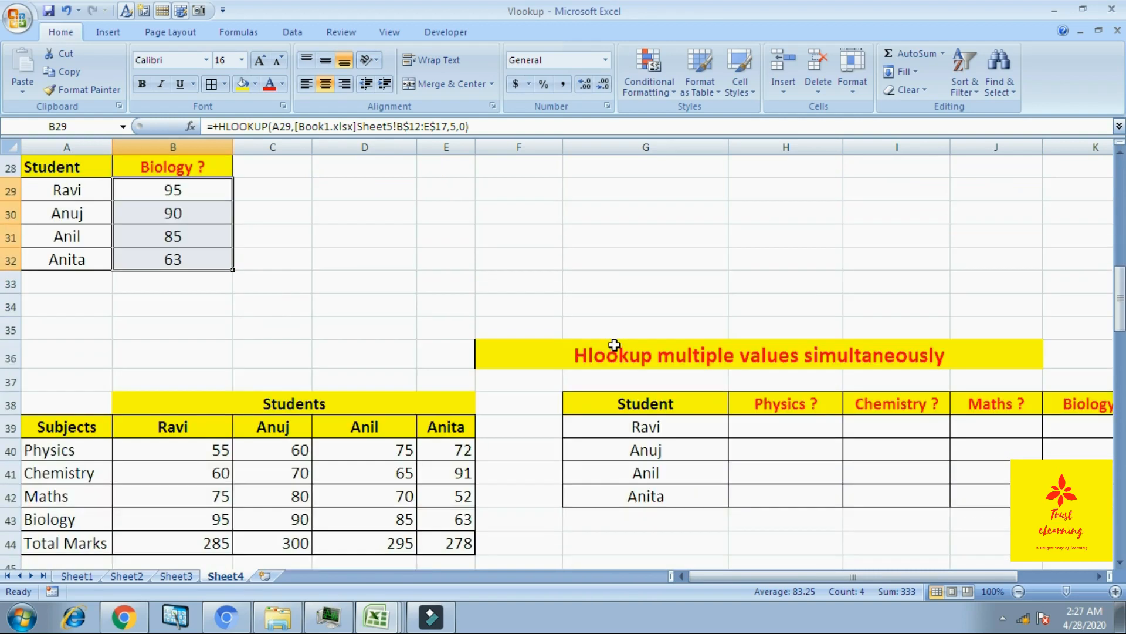
pyautogui.scroll(-1, 614, 345)
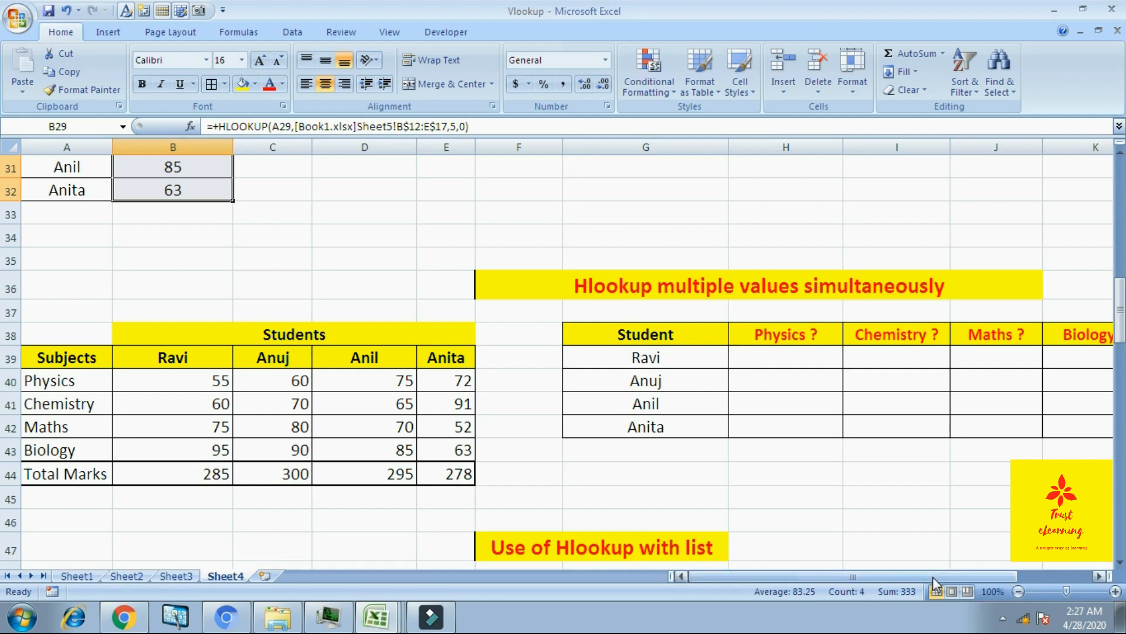
# - Start an HLOOKUP formula in H39, under Physics, with the absolute reference $G$39 as the lookup value
pyautogui.moveTo(933, 576); pyautogui.dragTo(947, 579)
pyautogui.click(794, 358)
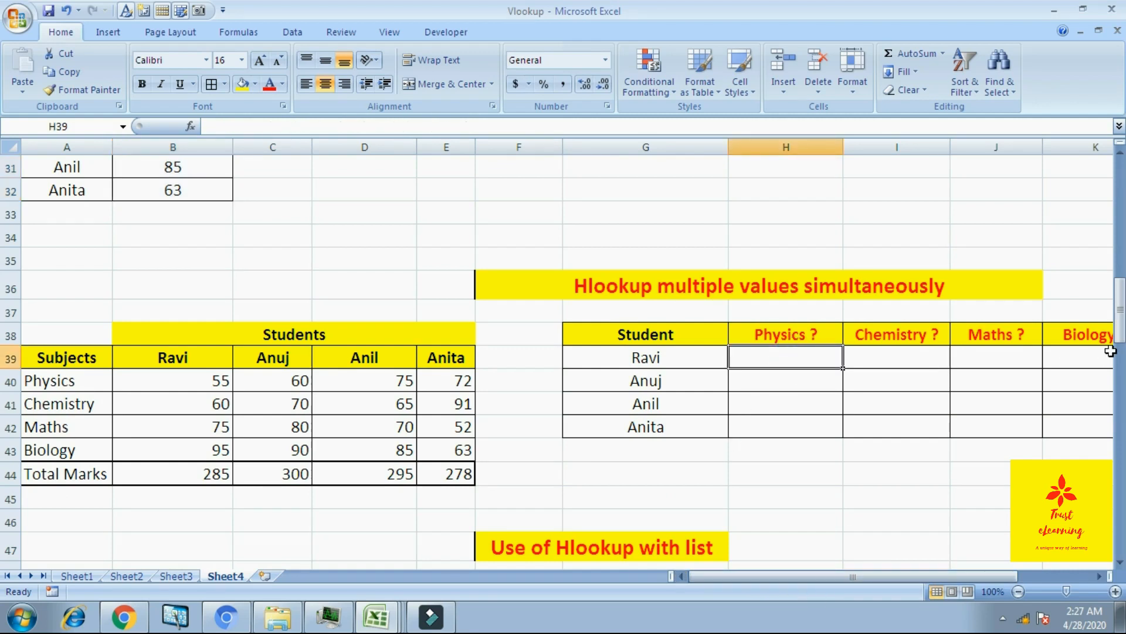
pyautogui.write('+')
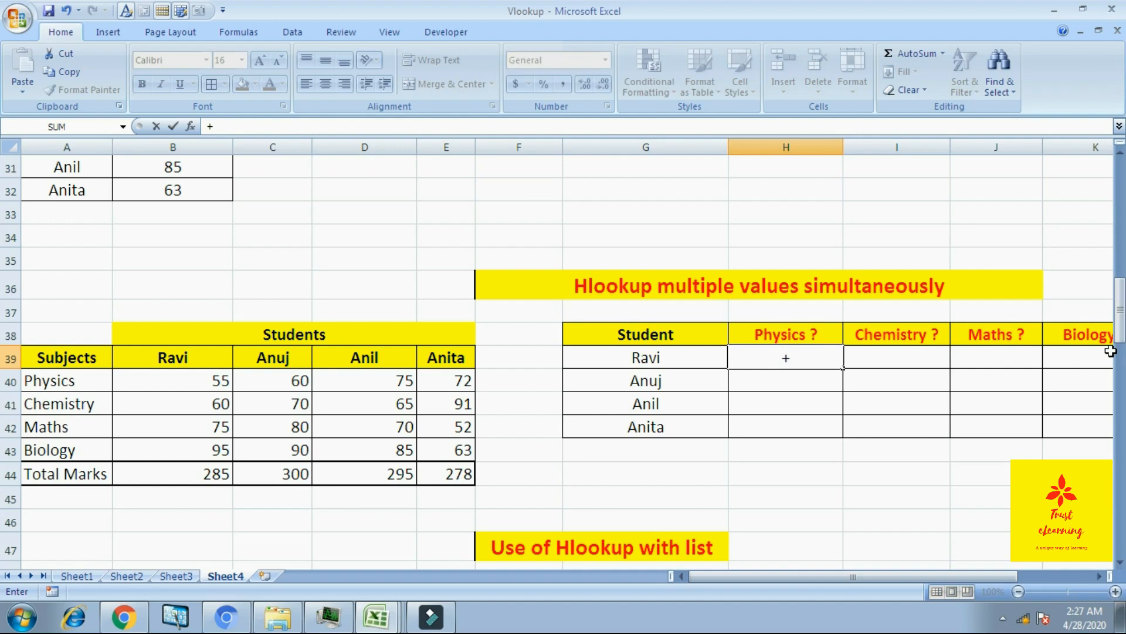
pyautogui.press('Escape')
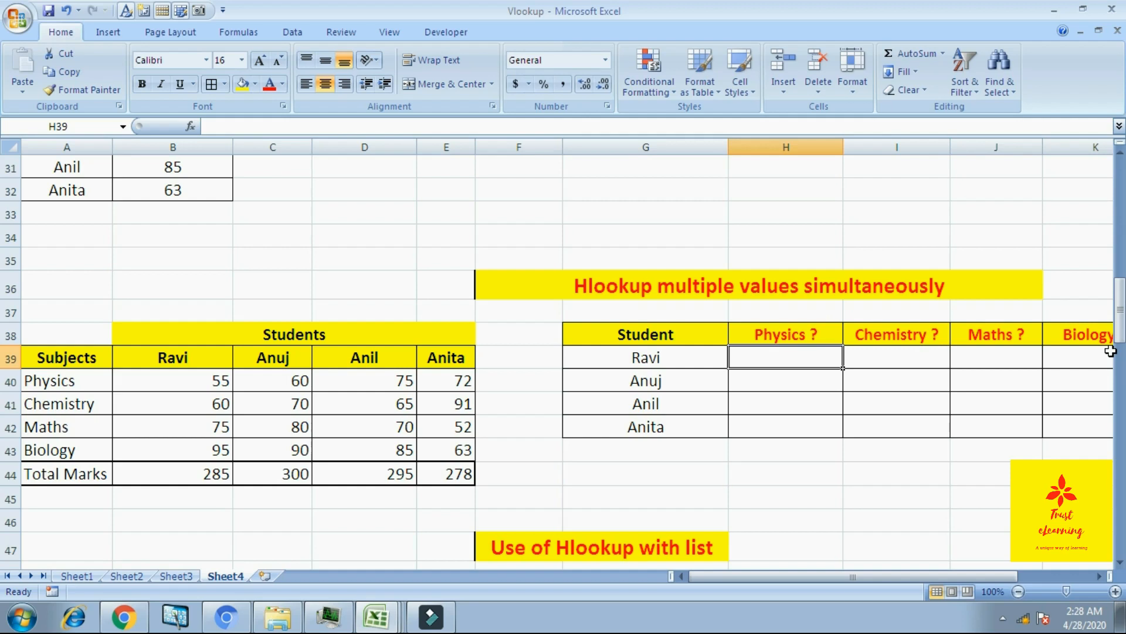
pyautogui.write('+')
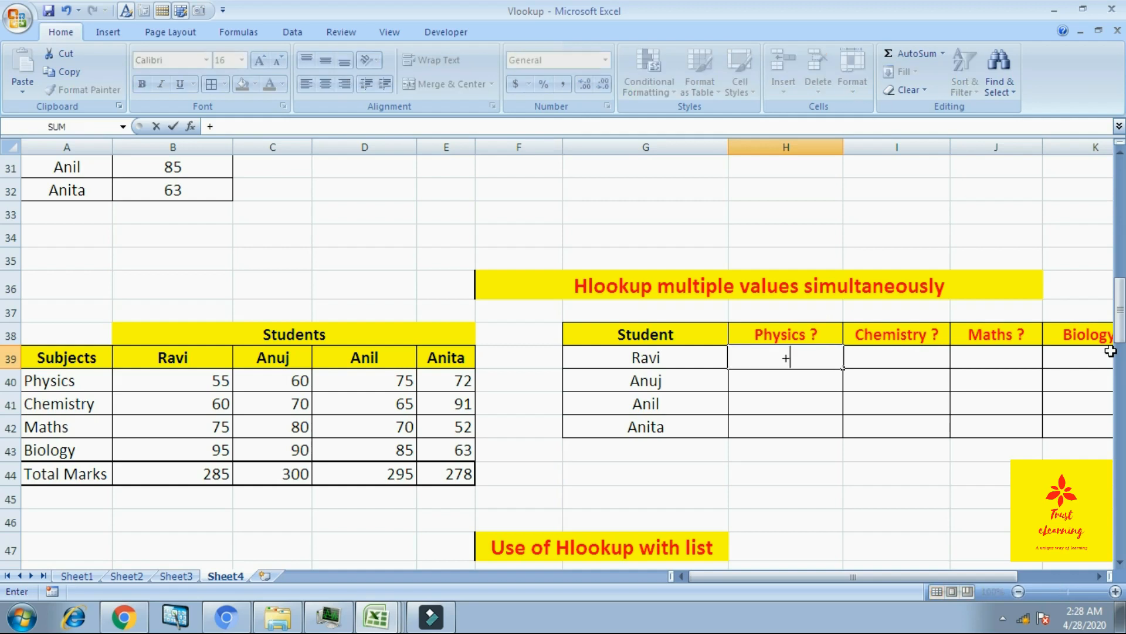
pyautogui.write('hlook')
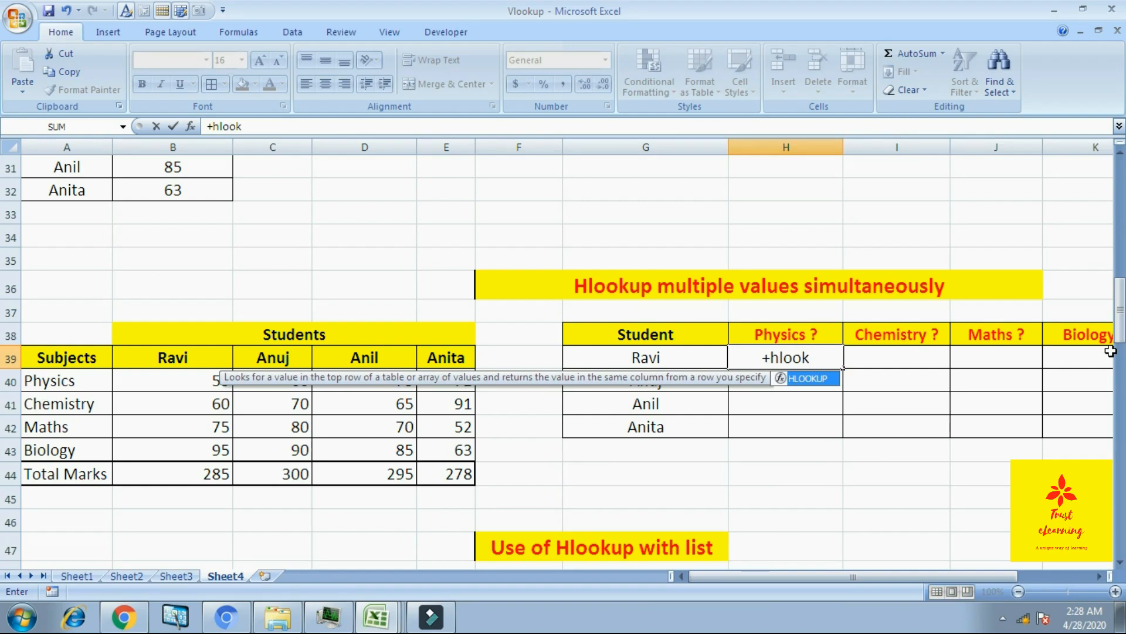
pyautogui.write('up(')
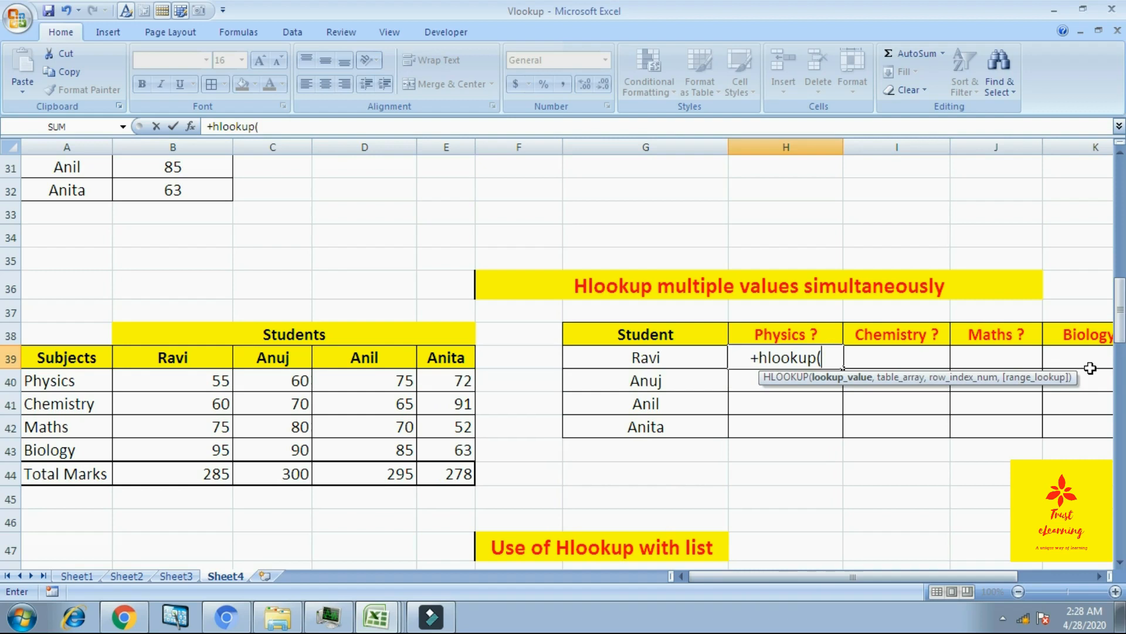
pyautogui.click(687, 356)
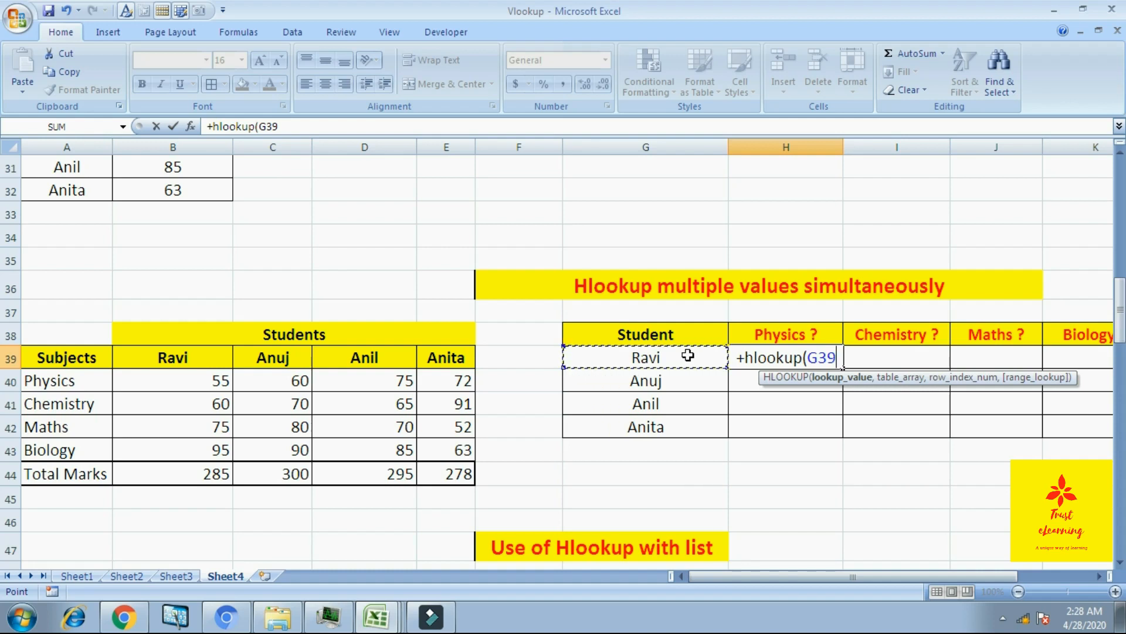
pyautogui.press('F4')
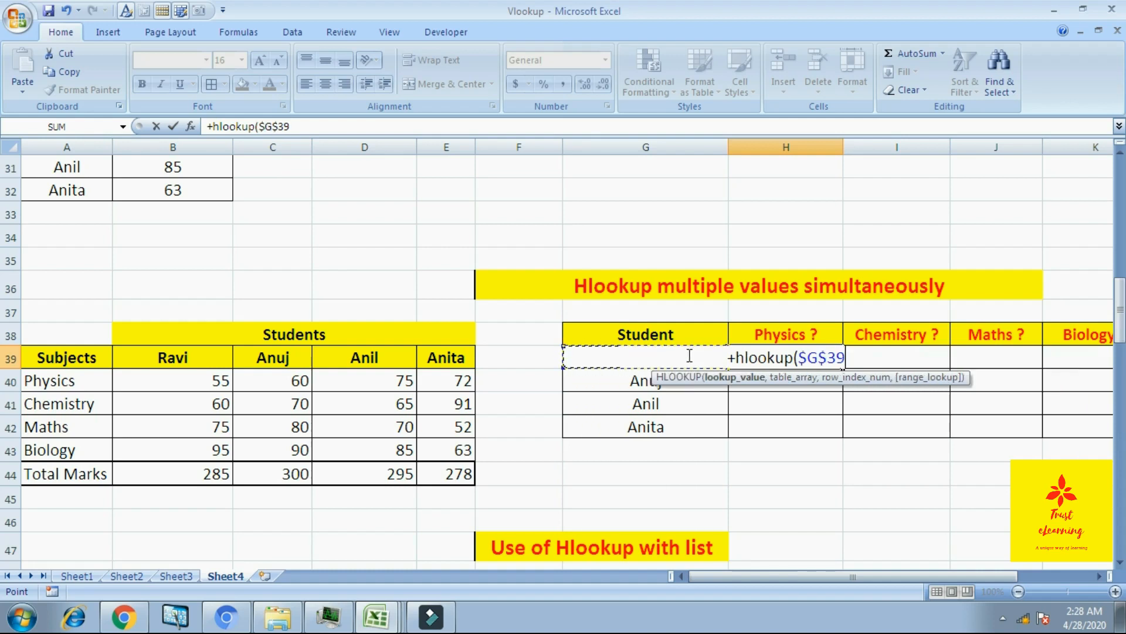
pyautogui.write(',')
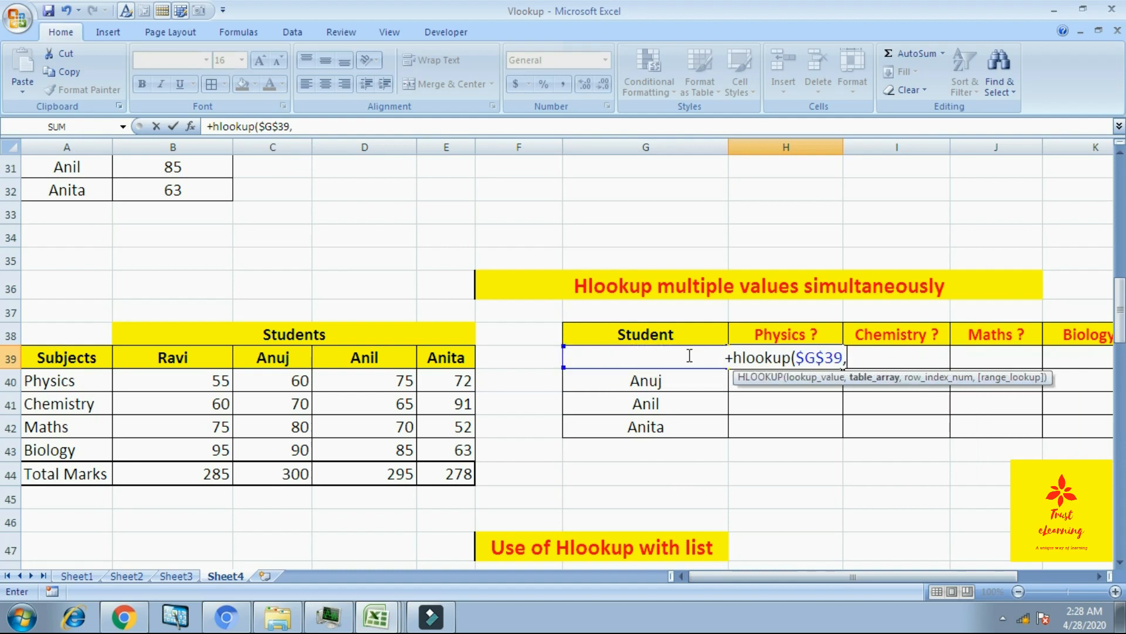
# - Set the table array of the H39 HLOOKUP to the absolute range $B$39:$E$44
pyautogui.moveTo(184, 357); pyautogui.dragTo(435, 467)
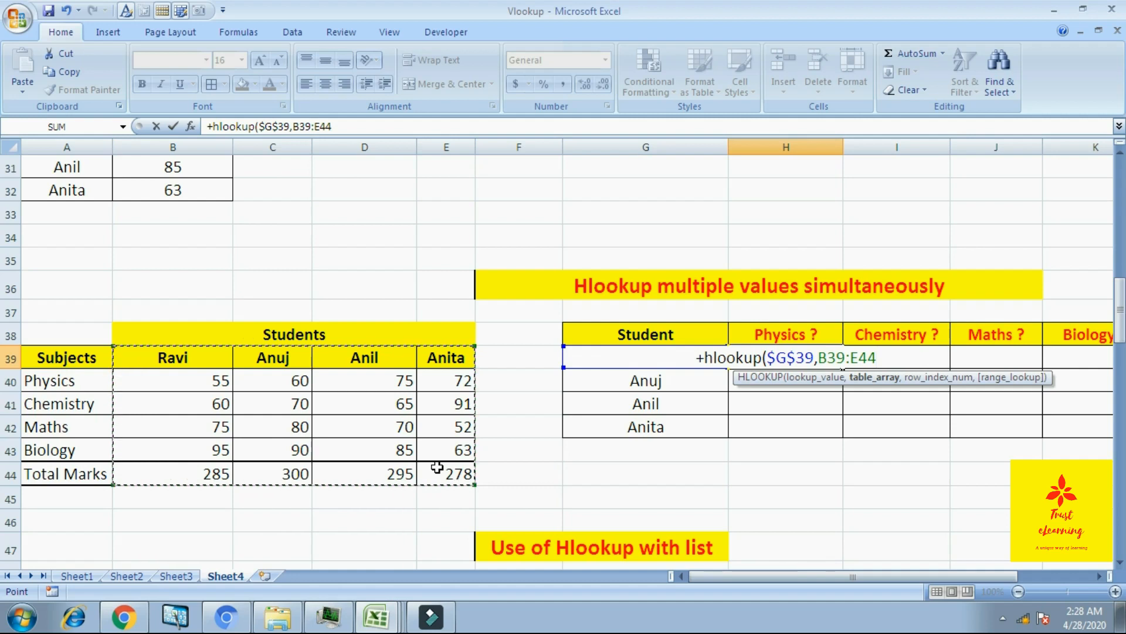
pyautogui.press('F4')
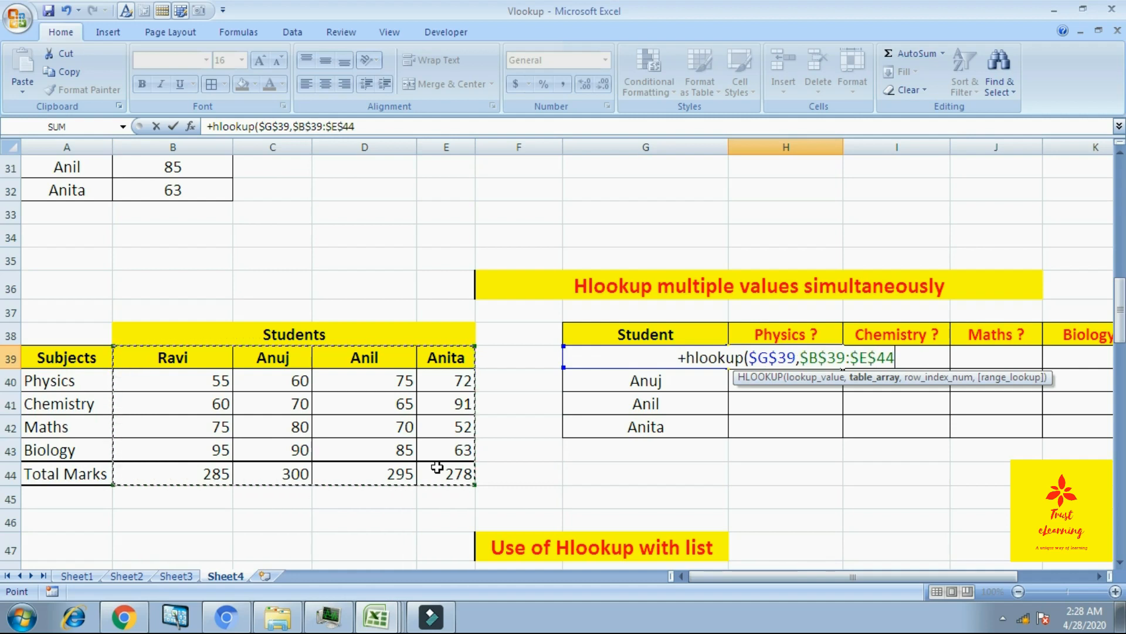
pyautogui.write(',')
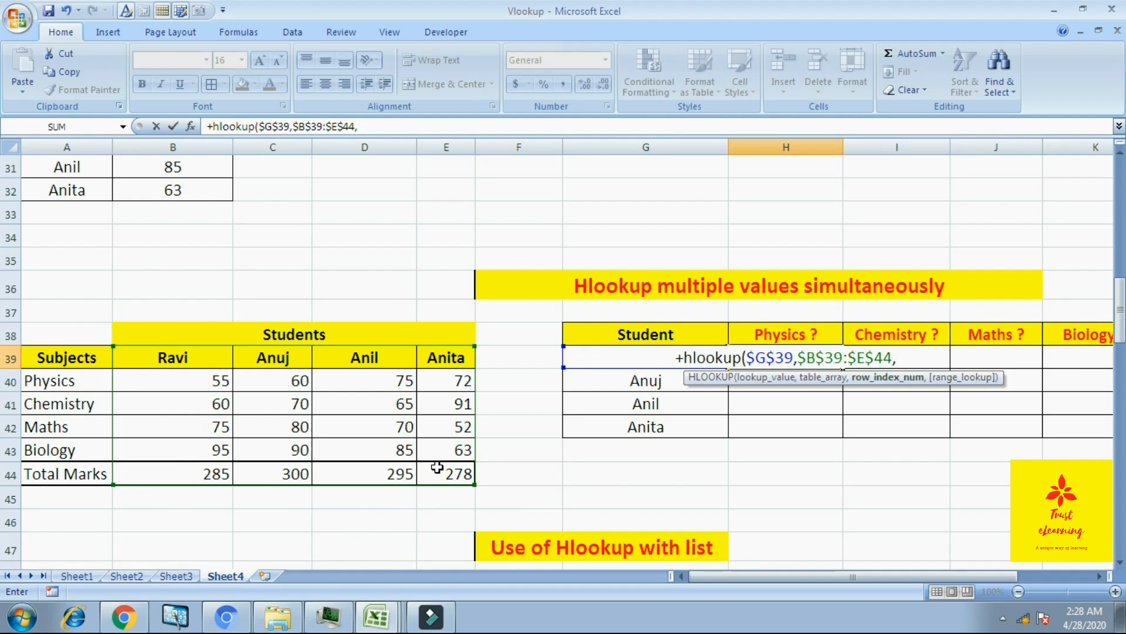
# - Finish the H39 formula with COLUMNS($B$39:C39) as the row index and 0 as the range lookup, and enter it
pyautogui.write('colu')
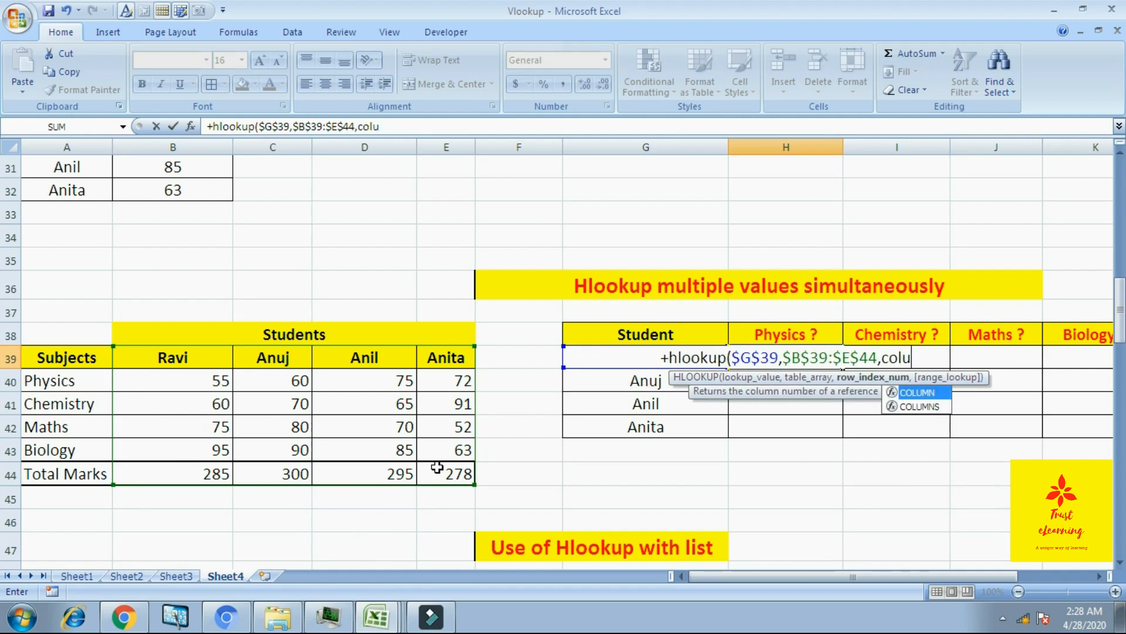
pyautogui.write('mns')
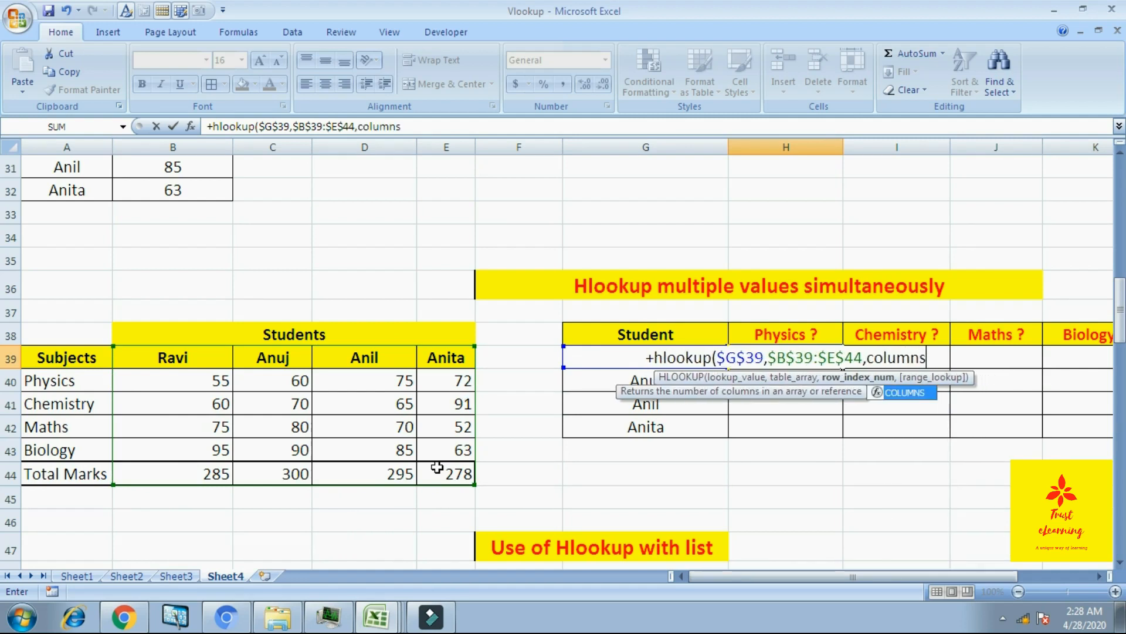
pyautogui.write('(')
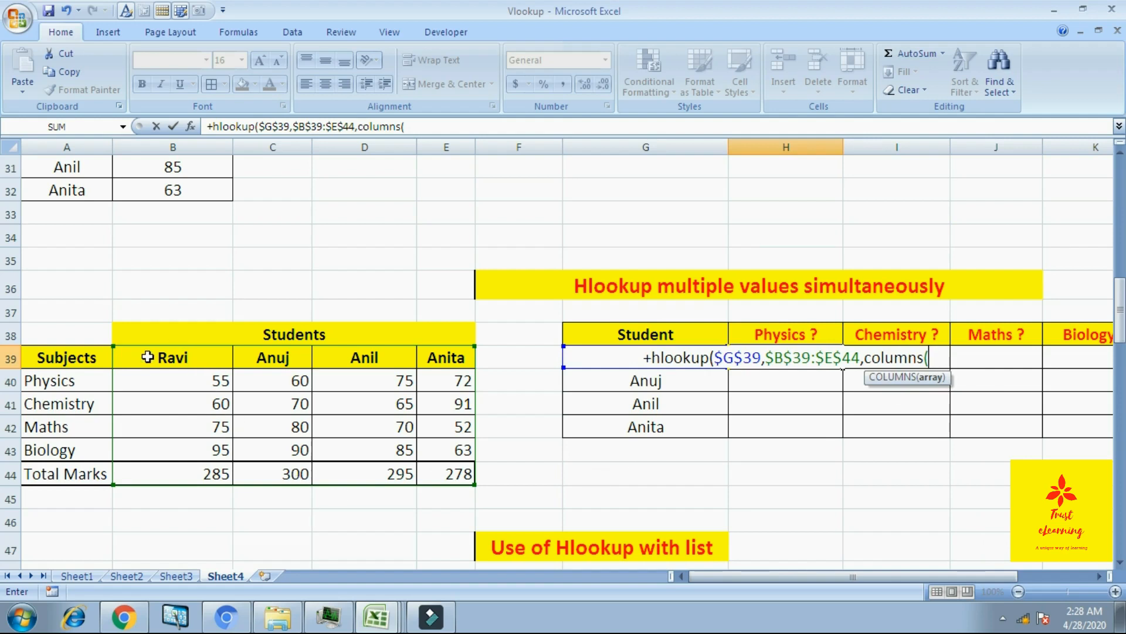
pyautogui.moveTo(147, 357); pyautogui.dragTo(253, 356)
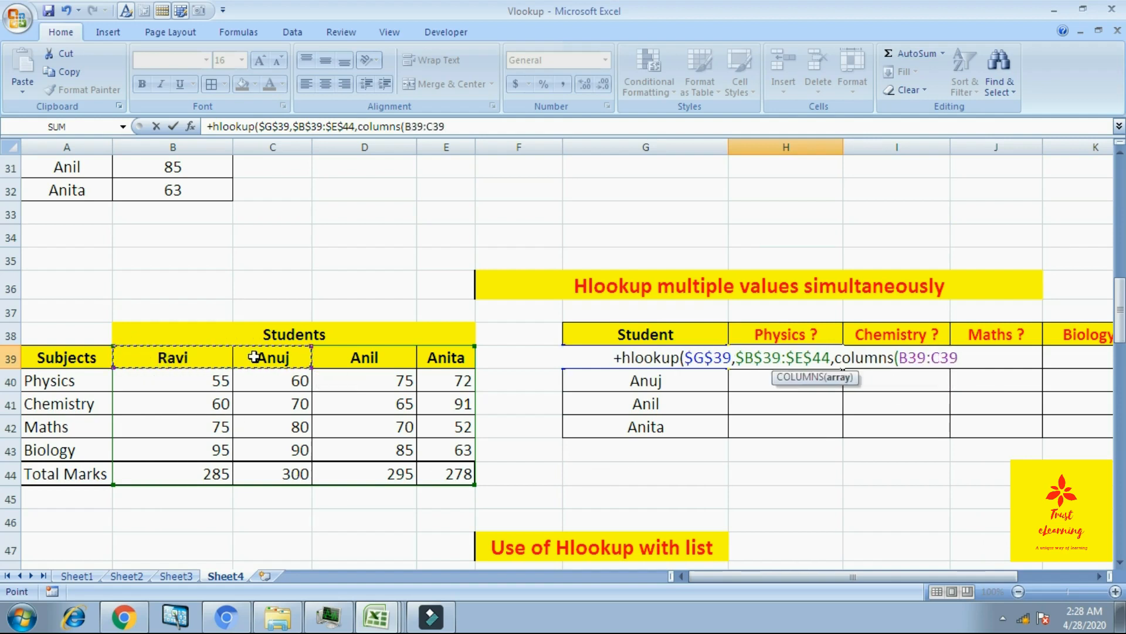
pyautogui.click(914, 356)
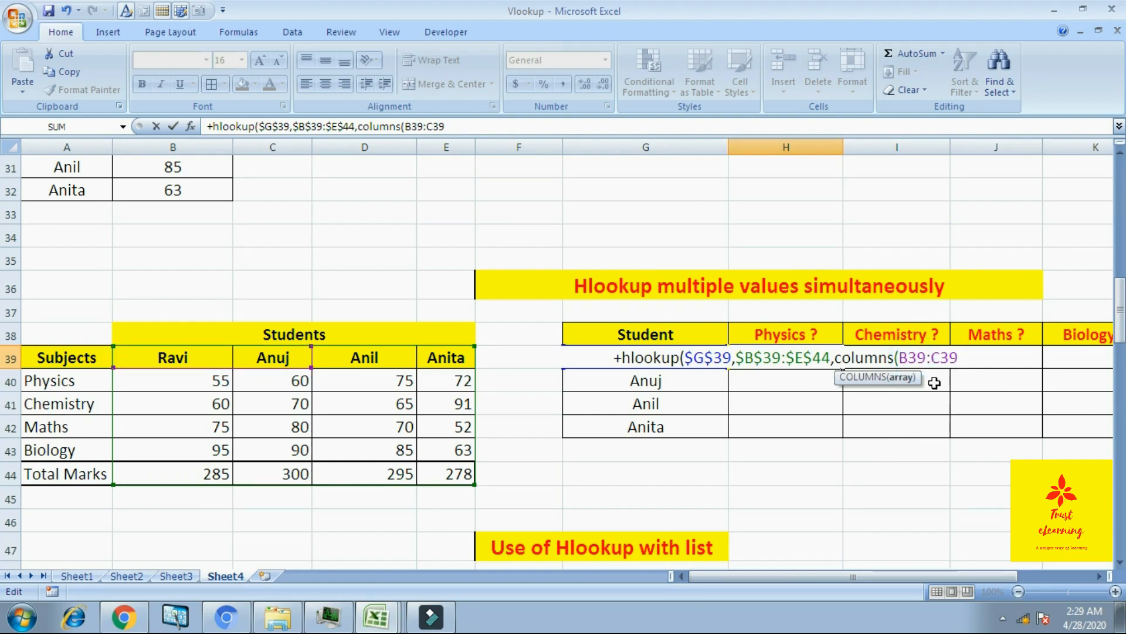
pyautogui.press('F4')
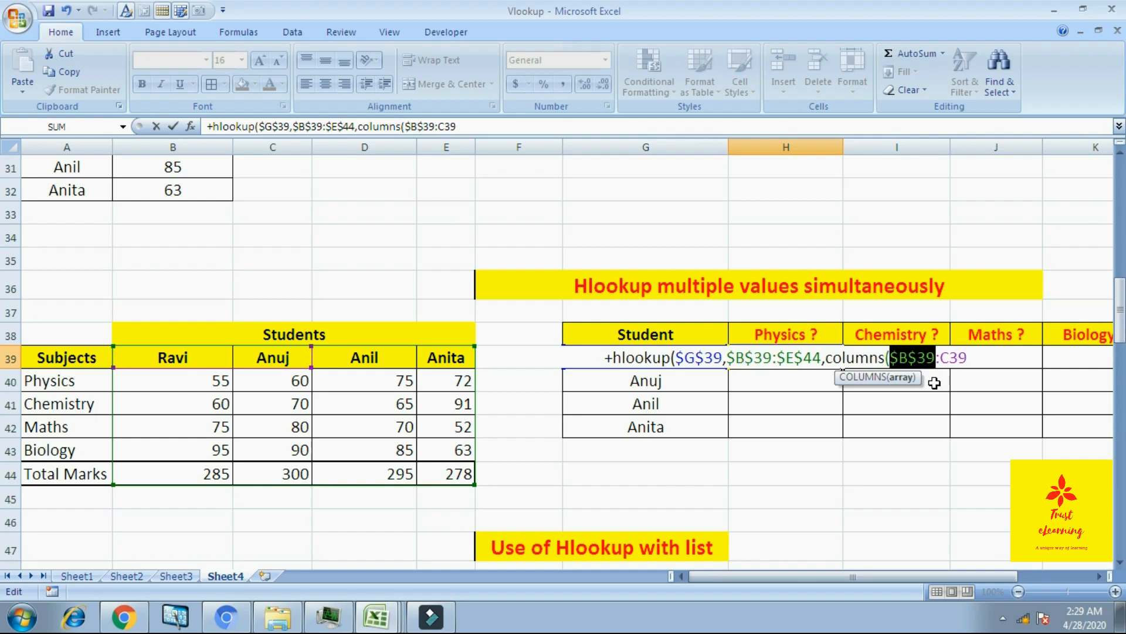
pyautogui.press('End')
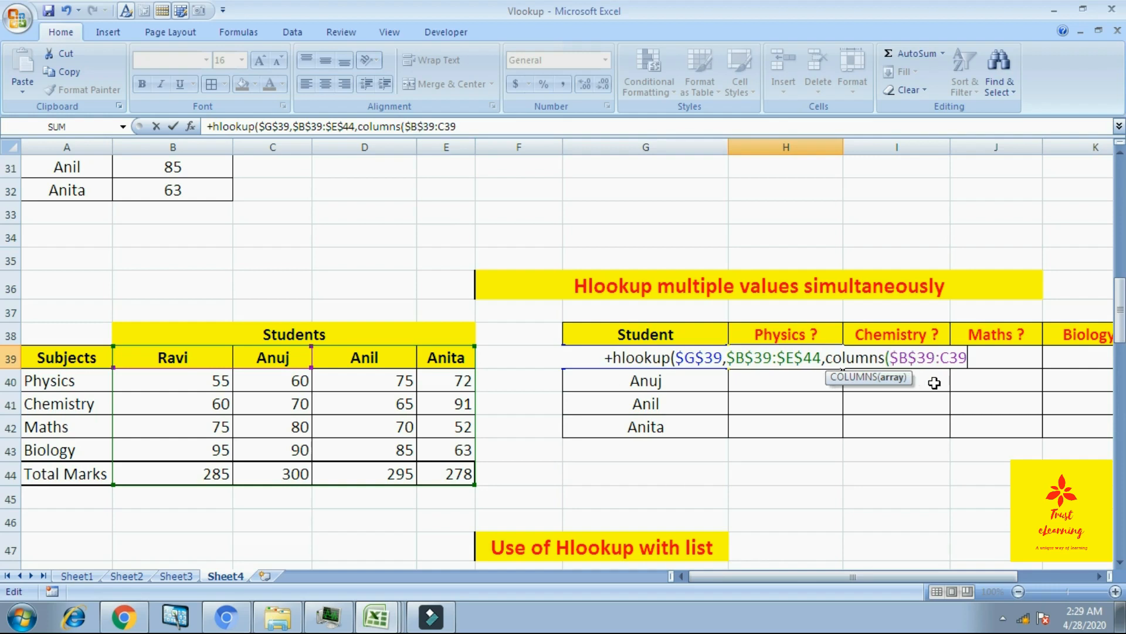
pyautogui.write(')')
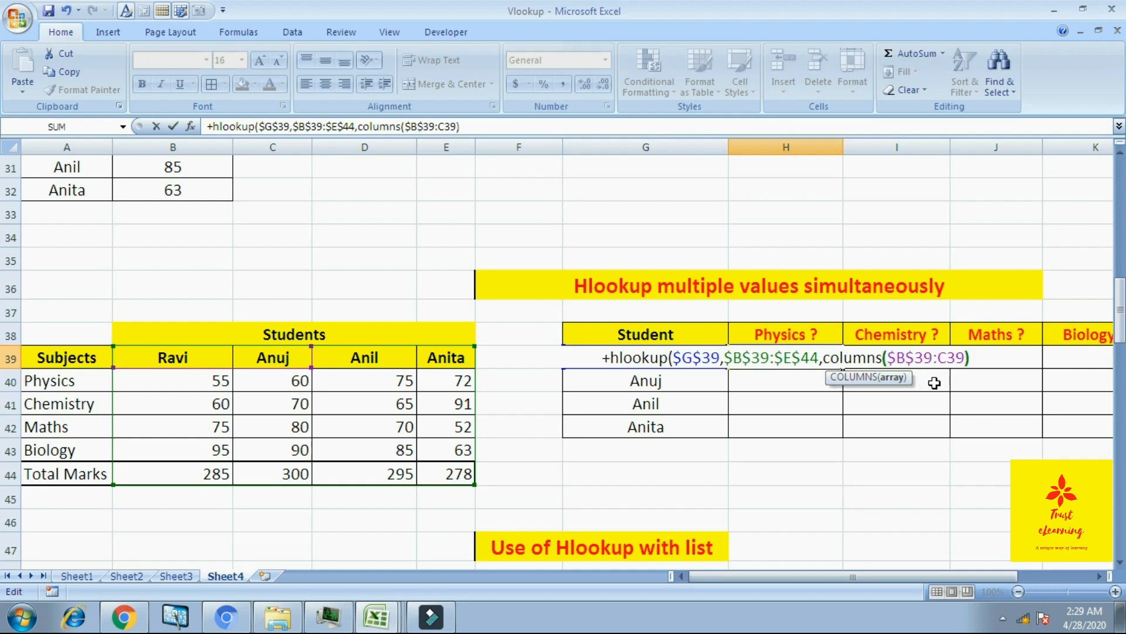
pyautogui.write(',0)')
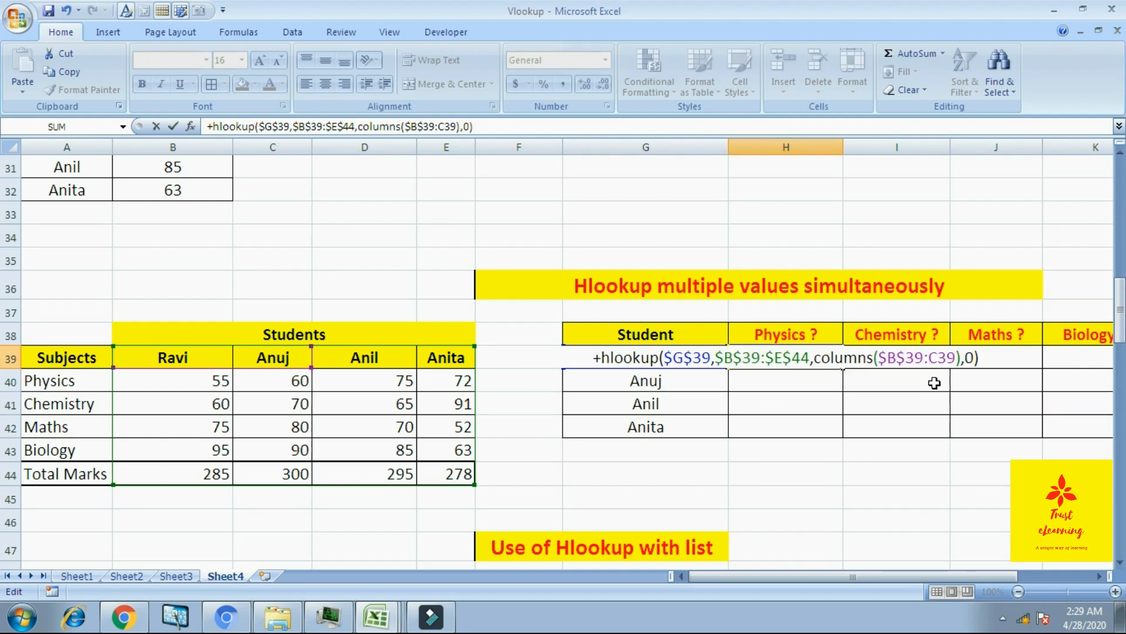
pyautogui.press('Return')
pyautogui.press('Up')
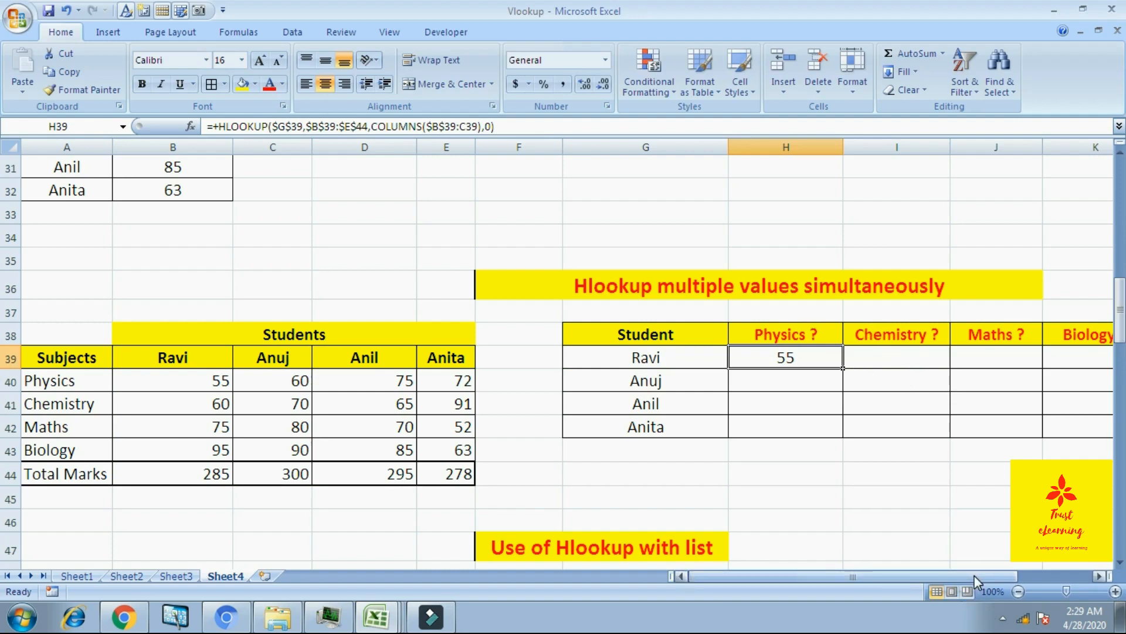
# - Fill the H39 formula across through K39 for Chemistry, Maths and Biology, and reselect H39
pyautogui.moveTo(962, 575); pyautogui.dragTo(999, 575)
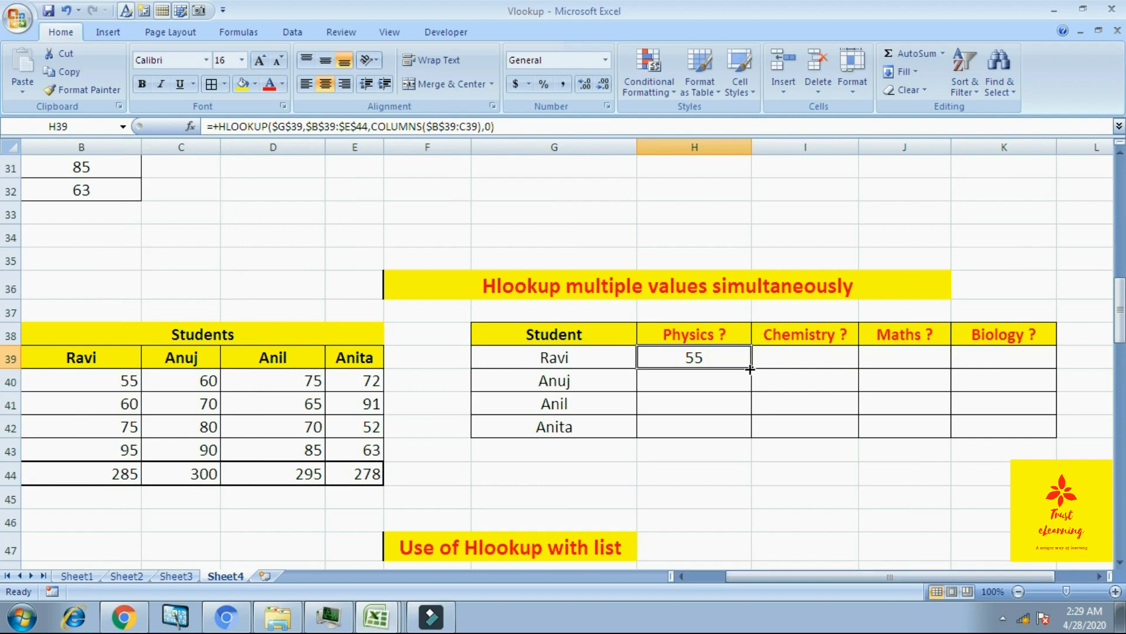
pyautogui.moveTo(750, 369); pyautogui.dragTo(1034, 365)
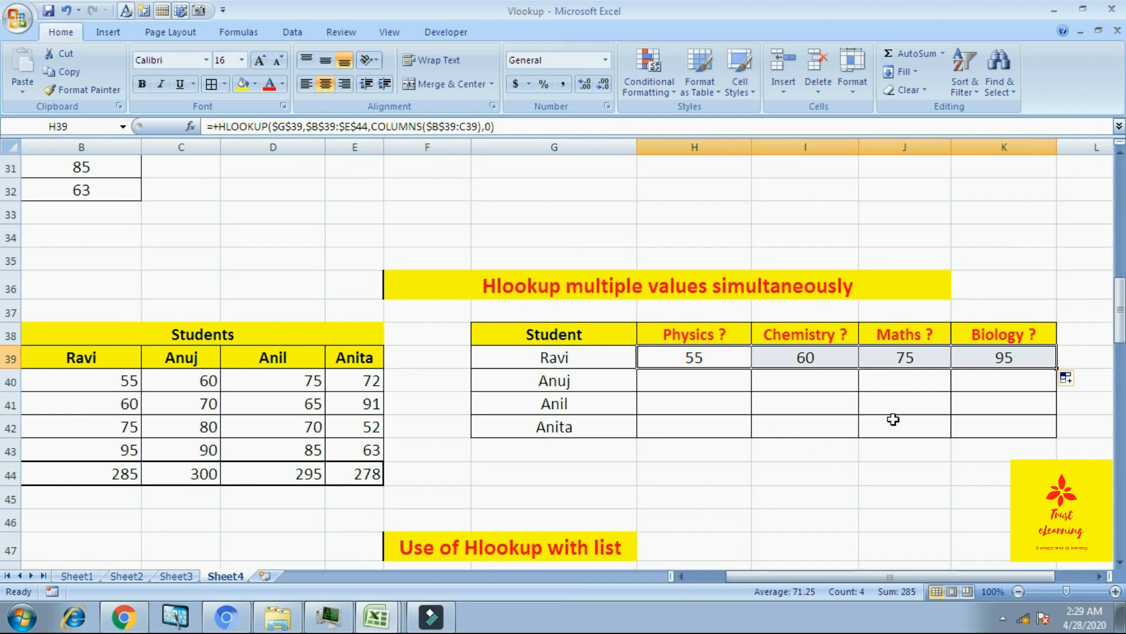
pyautogui.click(734, 385)
pyautogui.press('Up')
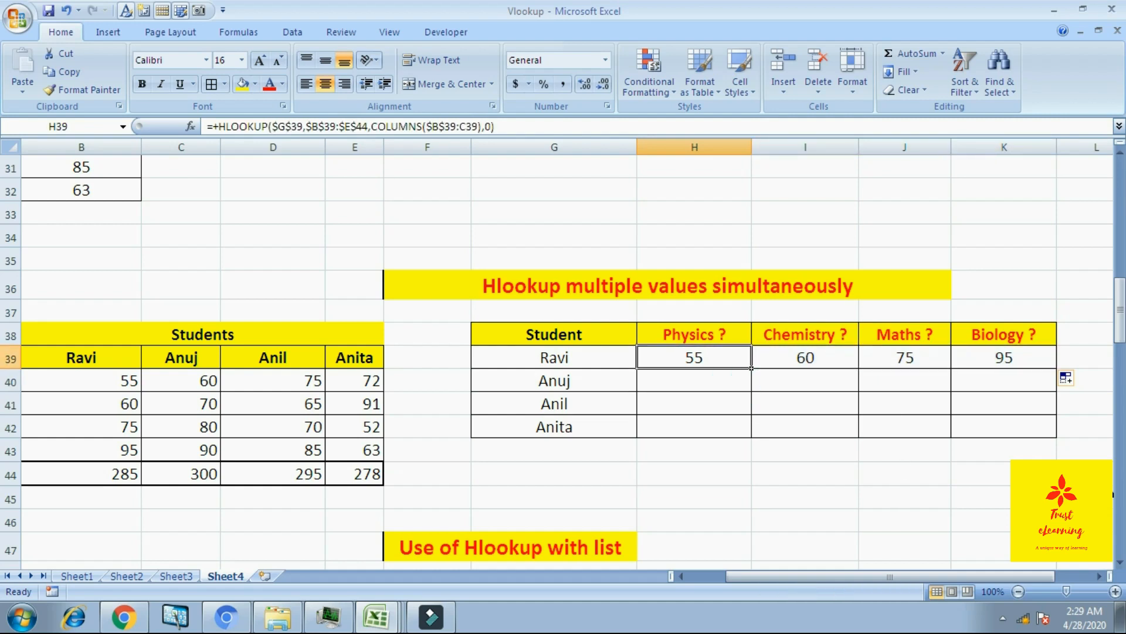
pyautogui.press('Down')
pyautogui.press('Down')
pyautogui.press('Up')
pyautogui.press('Up')
pyautogui.press('Down')
pyautogui.press('Down')
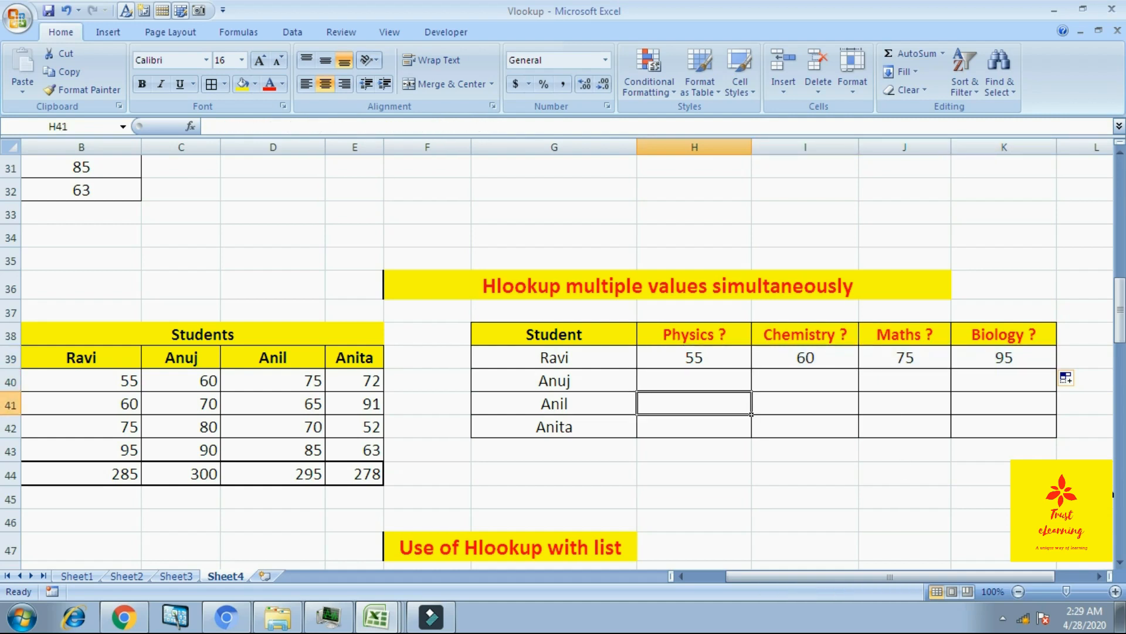
pyautogui.press('Up')
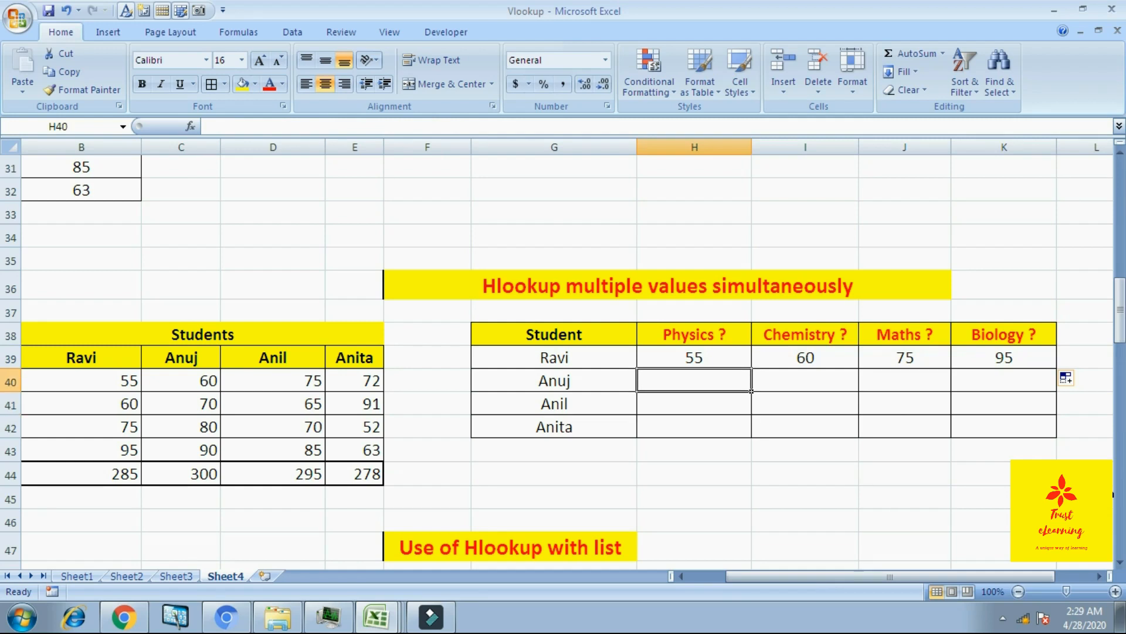
pyautogui.press('Up')
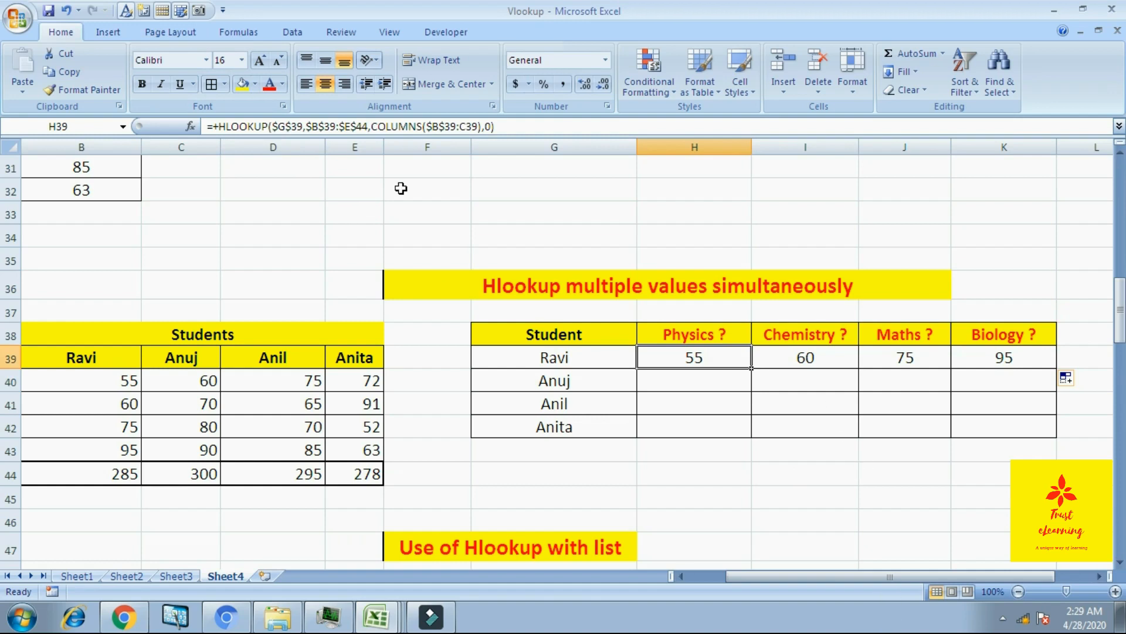
# - Change the lookup value in the H39 formula to the relative reference G39 and enter it, keeping H39 selected
pyautogui.click(277, 128)
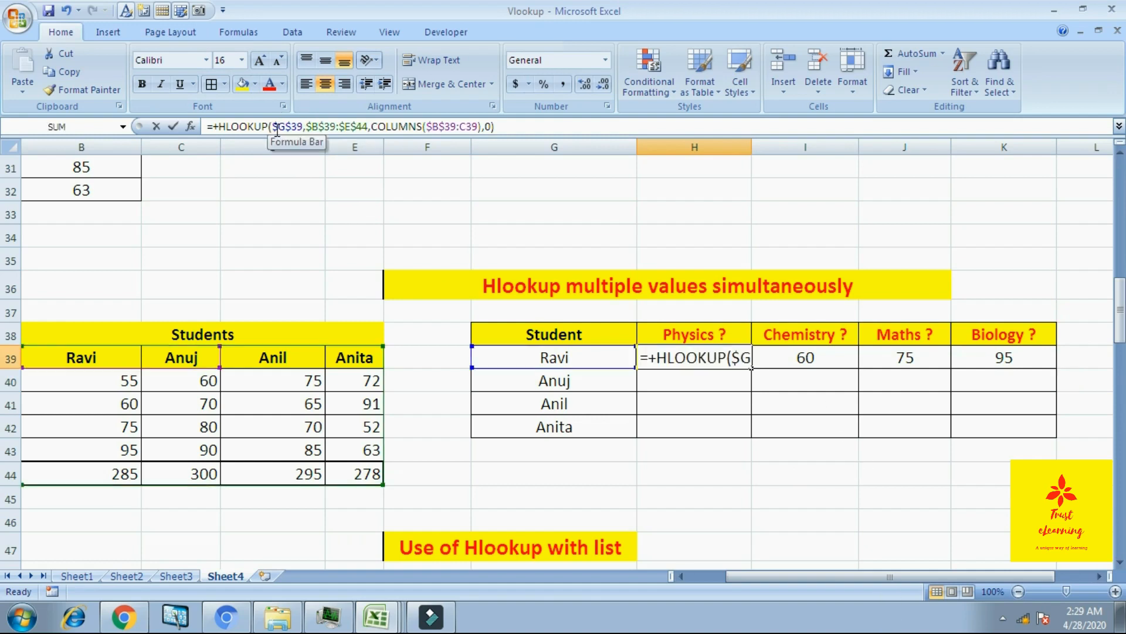
pyautogui.press('BackSpace')
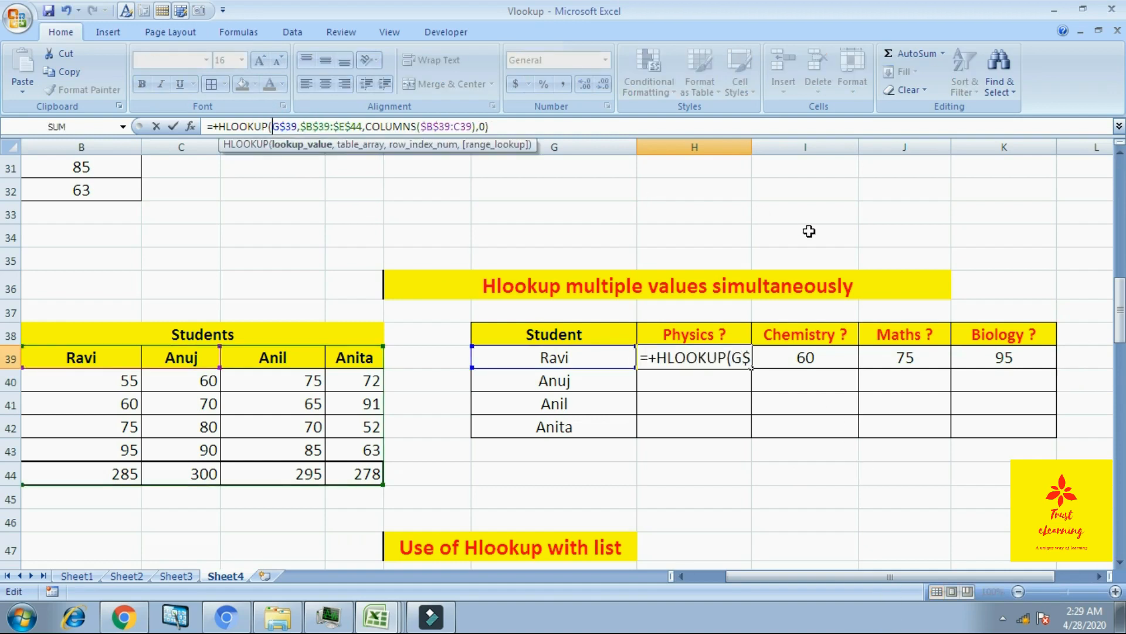
pyautogui.press('Right')
pyautogui.press('Right')
pyautogui.press('BackSpace')
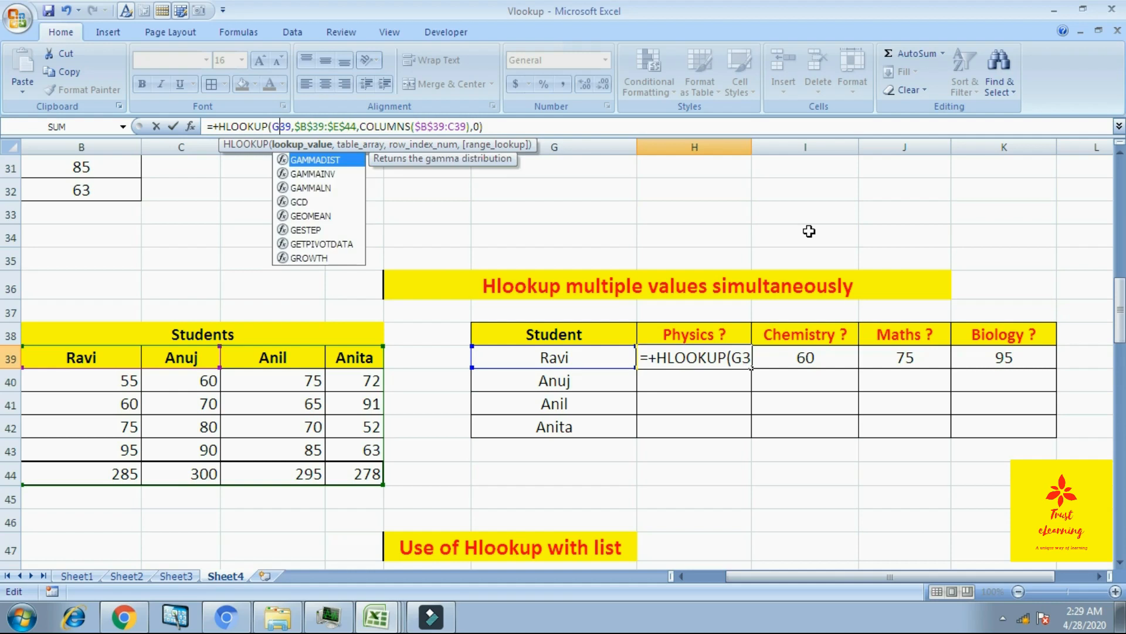
pyautogui.press('End')
pyautogui.hotkey('ctrl', 'Return')
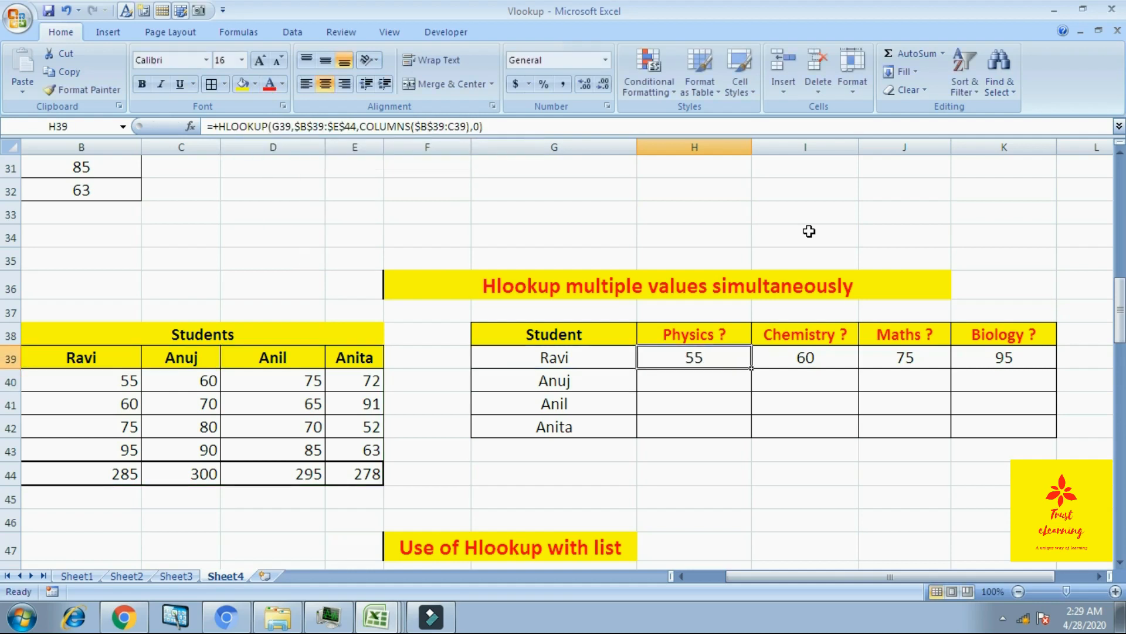
# - Fill the H39 formula down through H42 for the remaining students' Physics marks
pyautogui.hotkey('shift', 'Down')
pyautogui.hotkey('shift', 'Down')
pyautogui.hotkey('shift', 'Down')
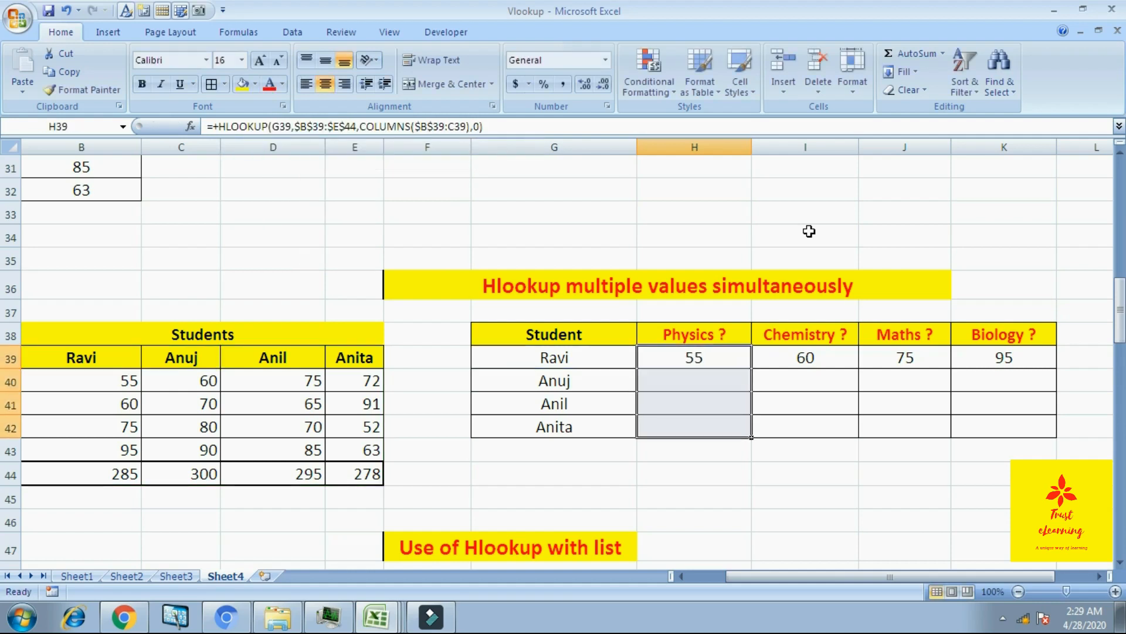
pyautogui.hotkey('ctrl', 'd')
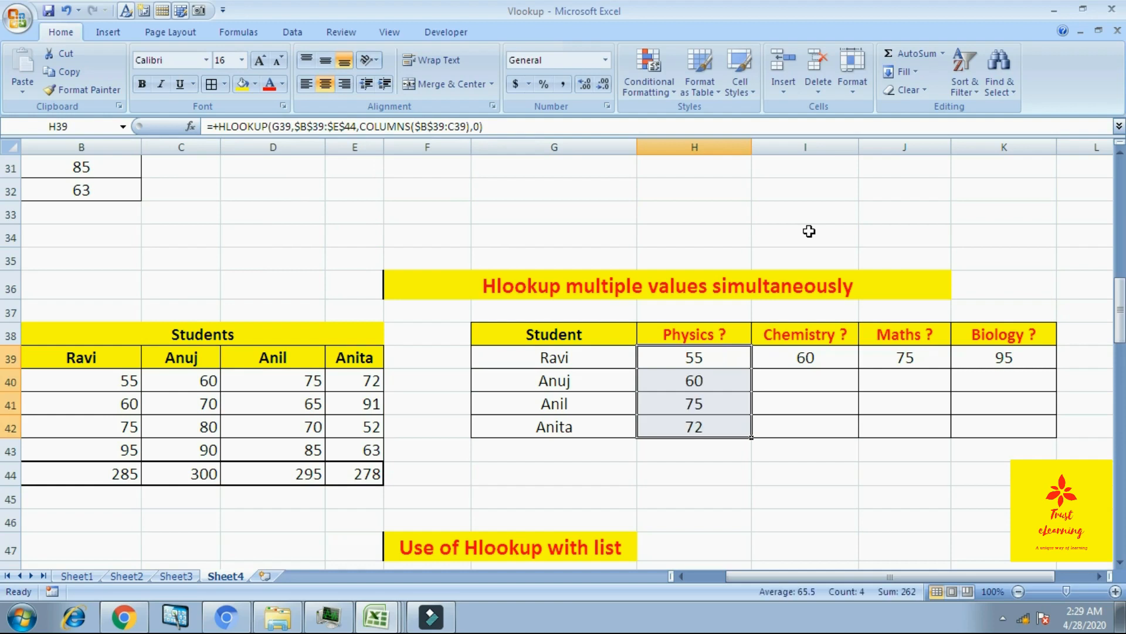
# - Change the lookup value in the I39 Chemistry formula to the relative reference G39 and enter it
pyautogui.click(828, 362)
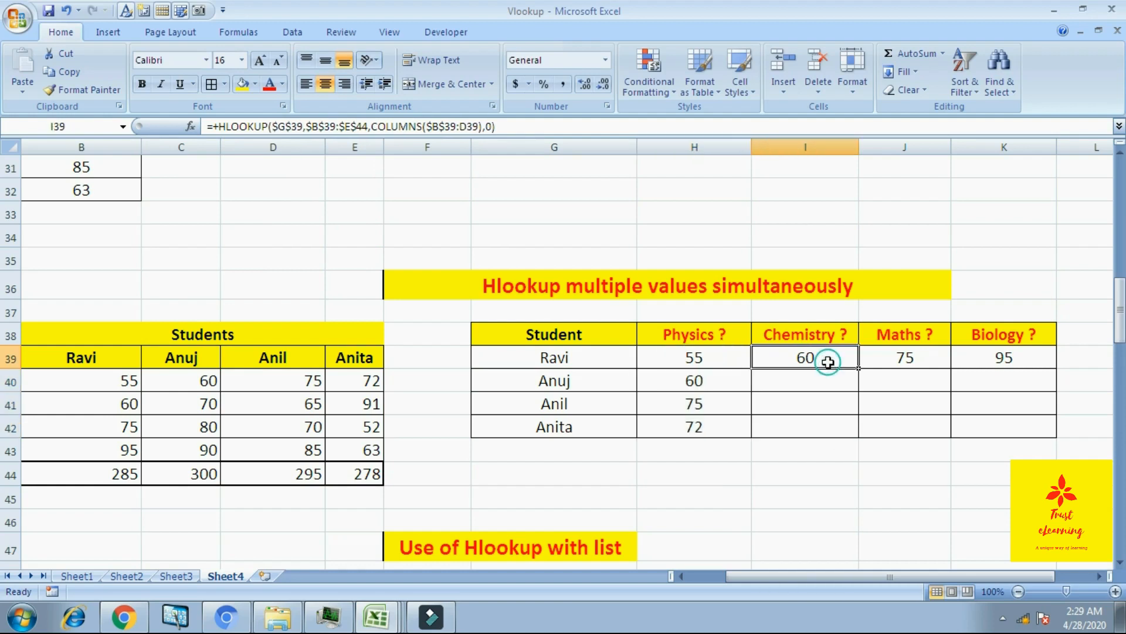
pyautogui.click(281, 123)
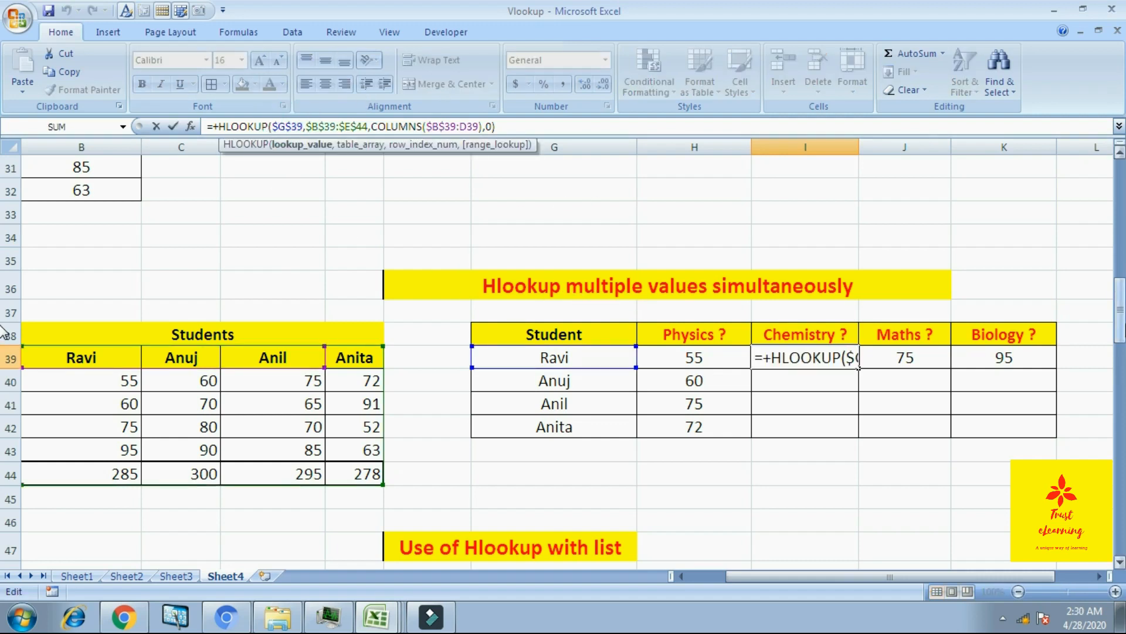
pyautogui.press('BackSpace')
pyautogui.press('Right')
pyautogui.press('Right')
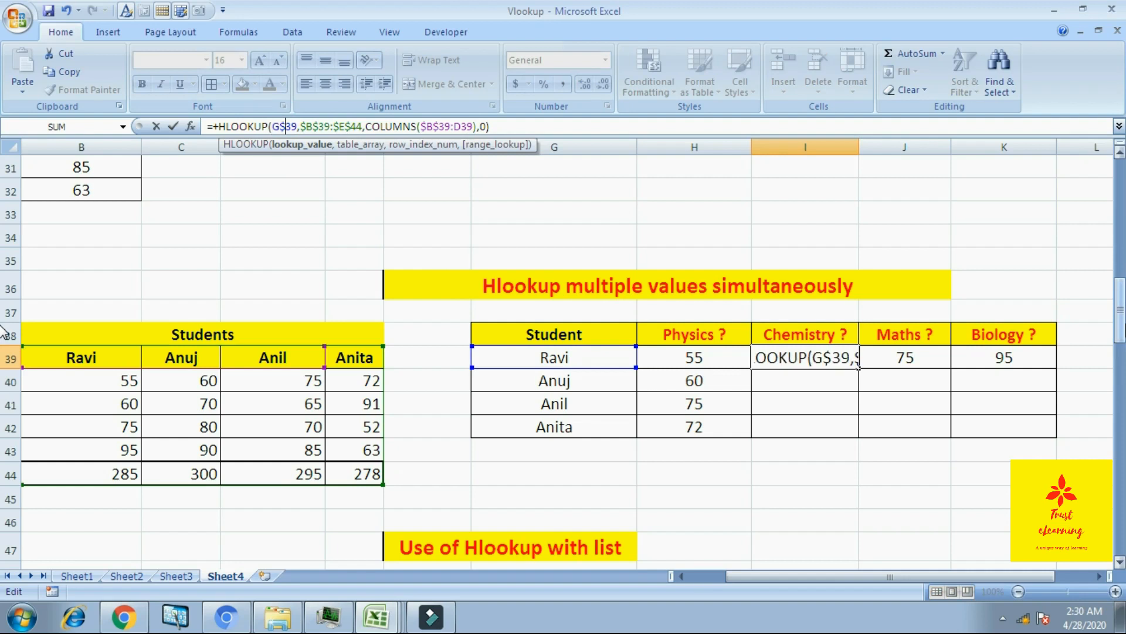
pyautogui.press('BackSpace')
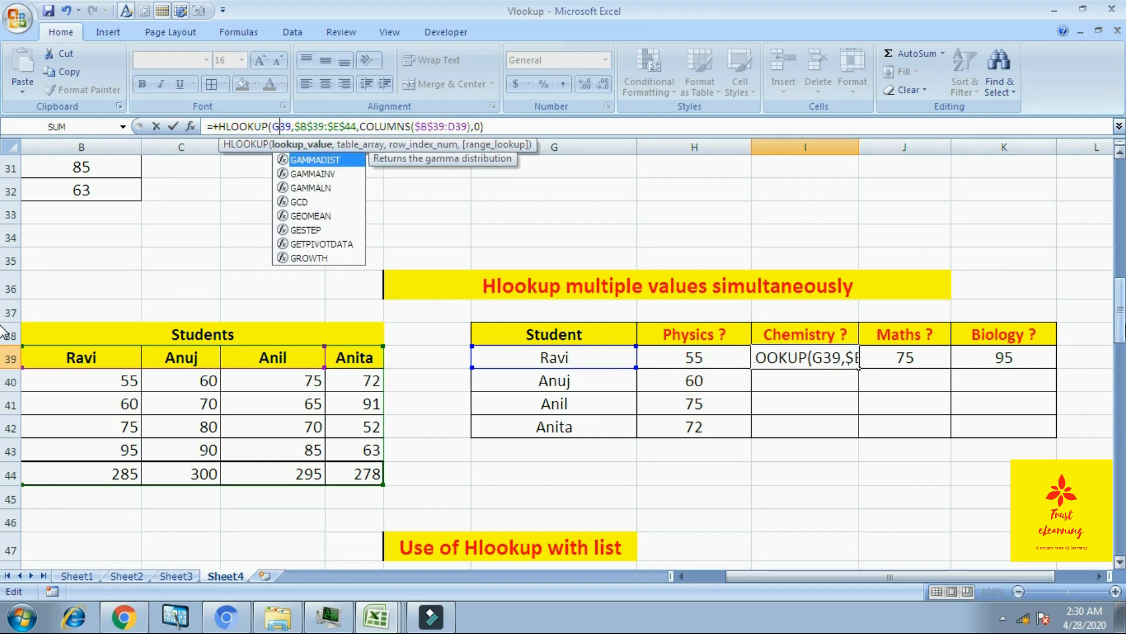
pyautogui.press('End')
pyautogui.press('Return')
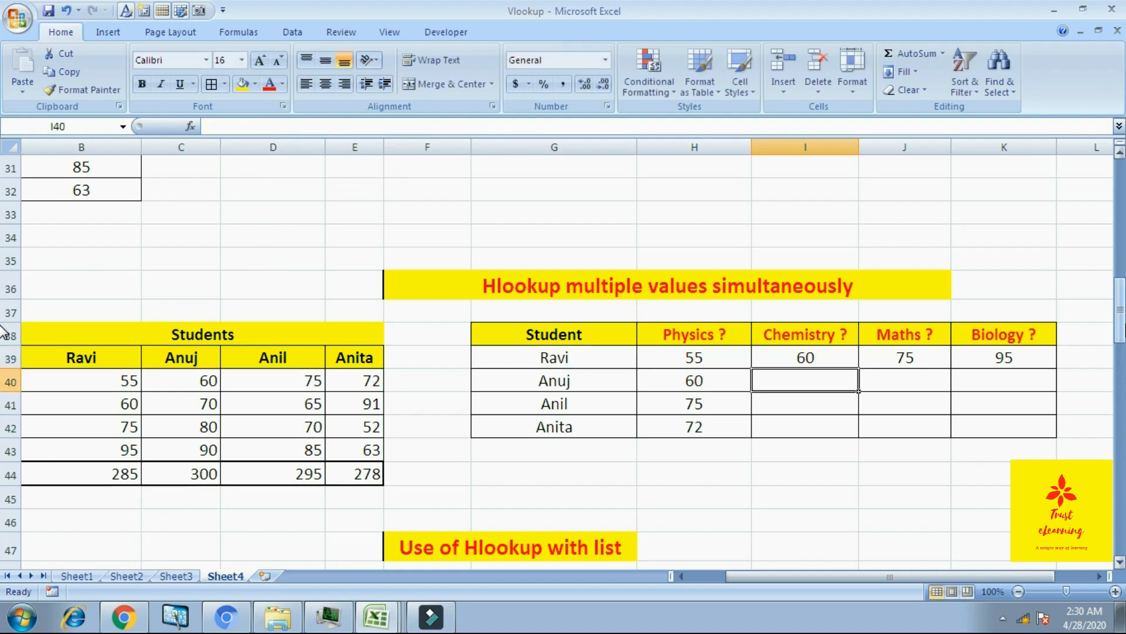
# - Fill the I39 formula down through I42 for the remaining students' Chemistry marks
pyautogui.press('Up')
pyautogui.hotkey('shift', 'Down')
pyautogui.hotkey('shift', 'Down')
pyautogui.press('Down')
pyautogui.press('Up')
pyautogui.hotkey('shift', 'Down')
pyautogui.hotkey('shift', 'Down')
pyautogui.hotkey('shift', 'Down')
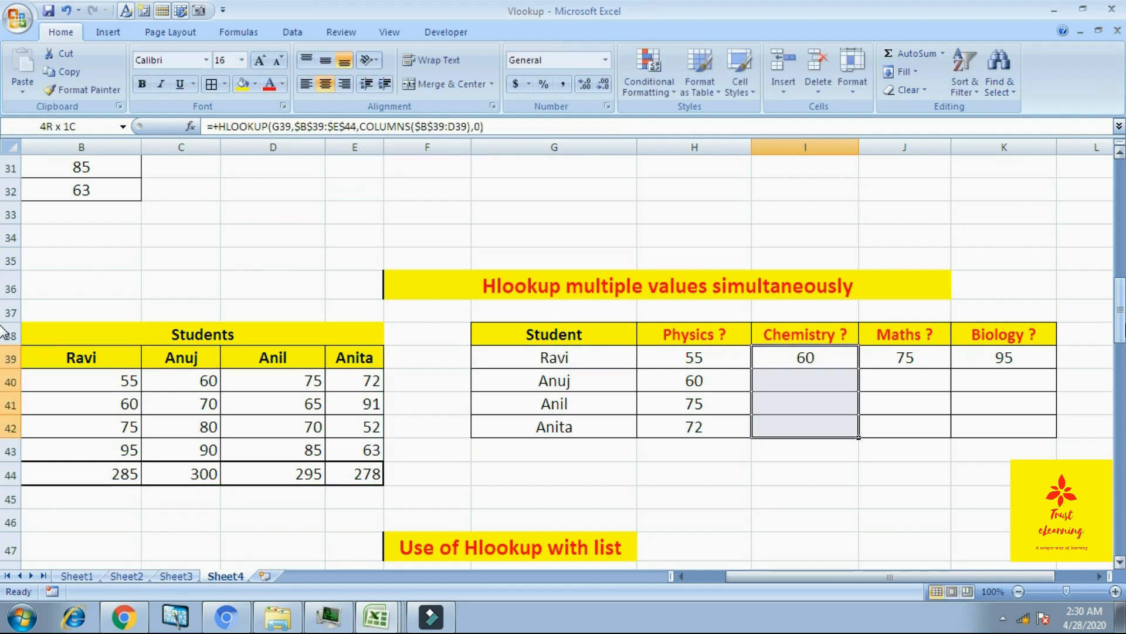
pyautogui.hotkey('ctrl', 'd')
# - Change the lookup value in the J39 Maths formula to the relative reference G39 and enter it, keeping J39 selected
pyautogui.press('Right')
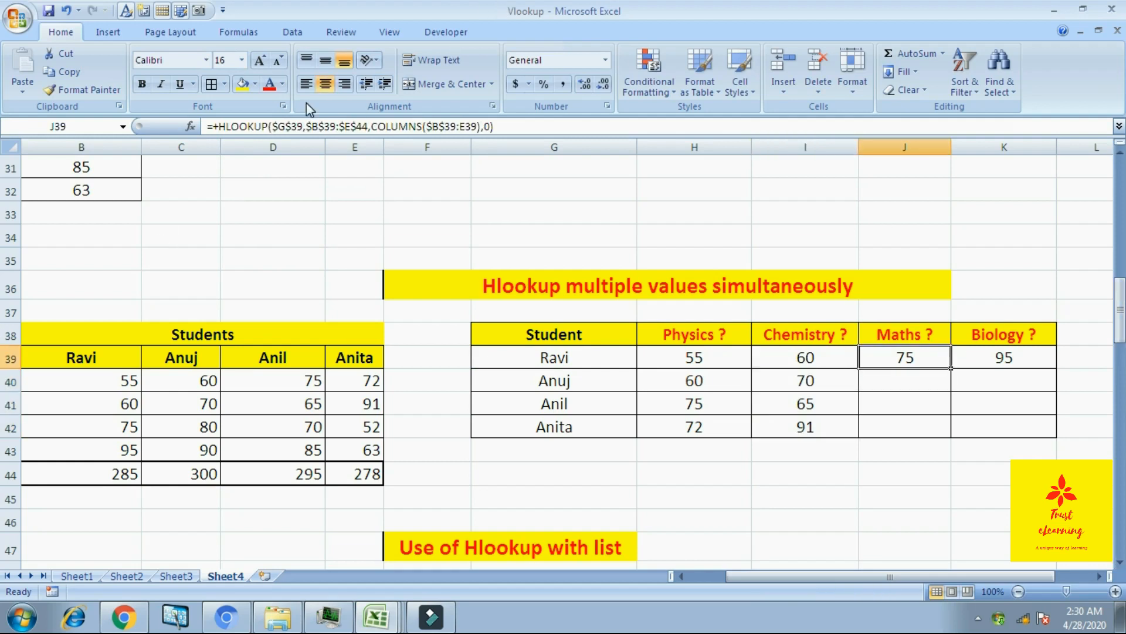
pyautogui.press('F2')
pyautogui.press('F4')
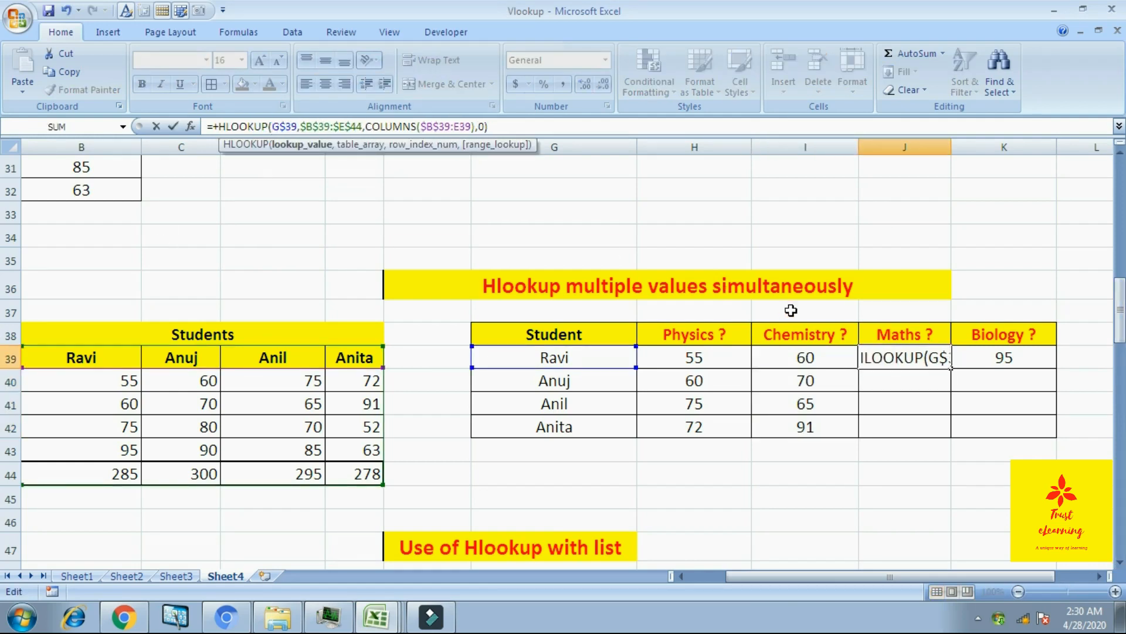
pyautogui.press('BackSpace')
pyautogui.press('End')
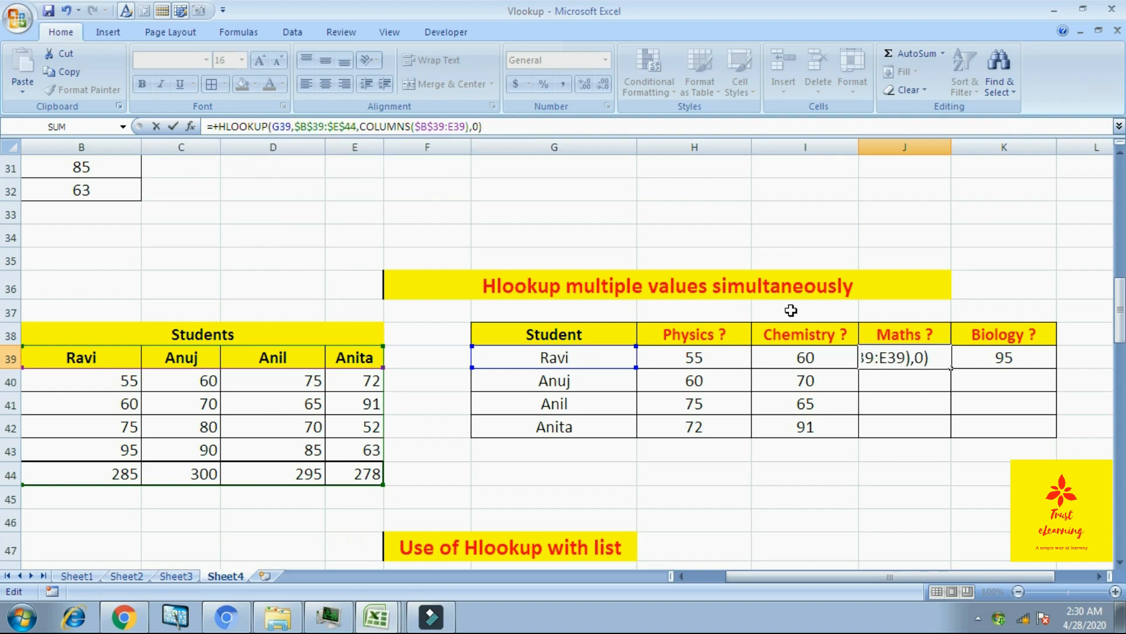
pyautogui.hotkey('ctrl', 'Return')
# - Fill the J39 formula down through J42 for the remaining students' Maths marks
pyautogui.hotkey('shift', 'Down')
pyautogui.hotkey('shift', 'Down')
pyautogui.hotkey('shift', 'Down')
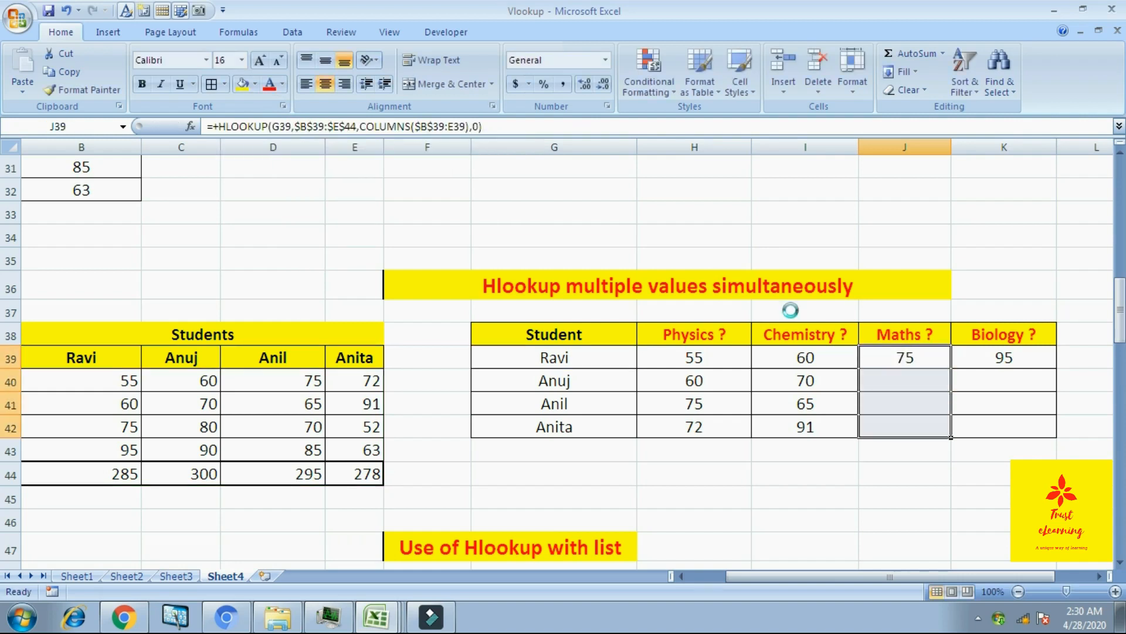
pyautogui.hotkey('ctrl', 'd')
# - Change the lookup value in the K39 Biology formula to the relative reference G39 and enter it
pyautogui.press('Down')
pyautogui.press('Right')
pyautogui.press('Up')
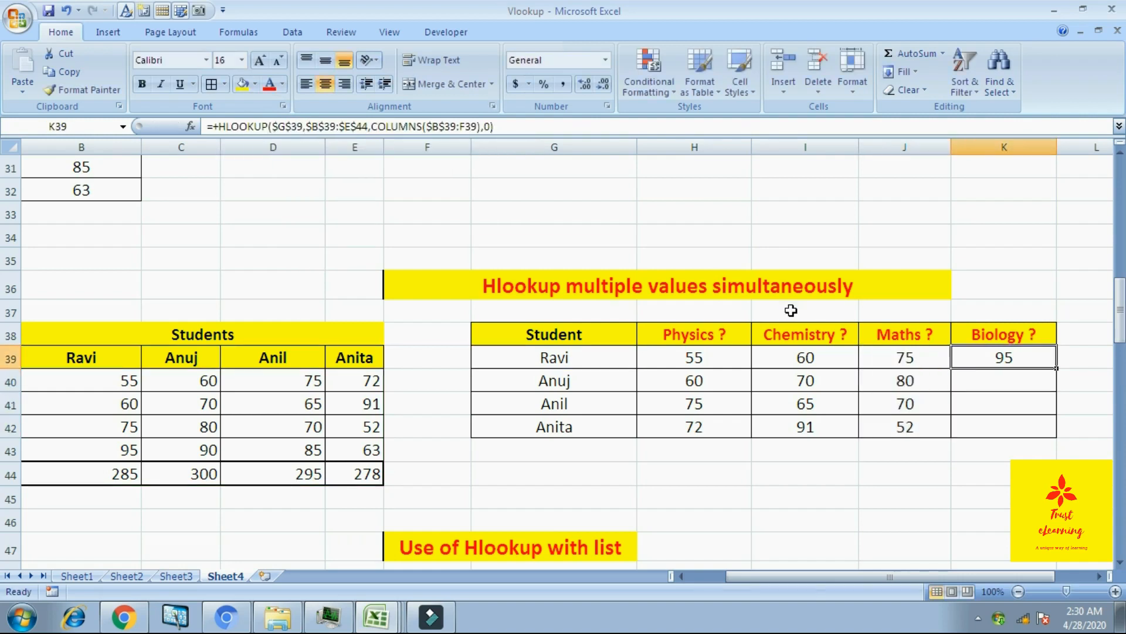
pyautogui.press('Down')
pyautogui.press('Up')
pyautogui.press('Down')
pyautogui.press('Up')
pyautogui.click(274, 127)
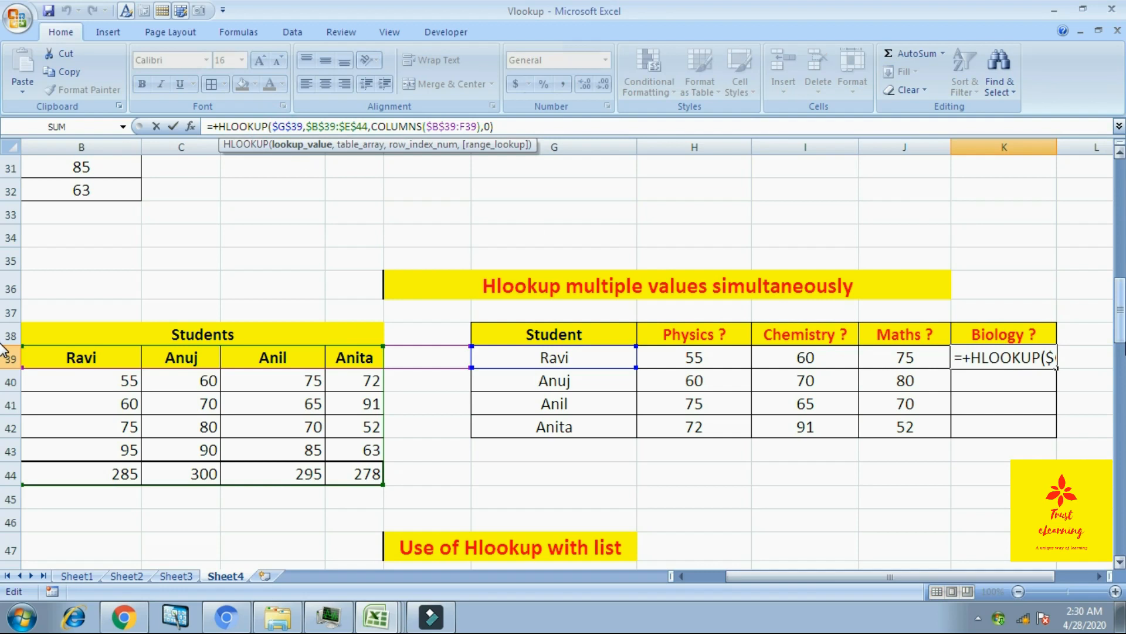
pyautogui.press('Delete')
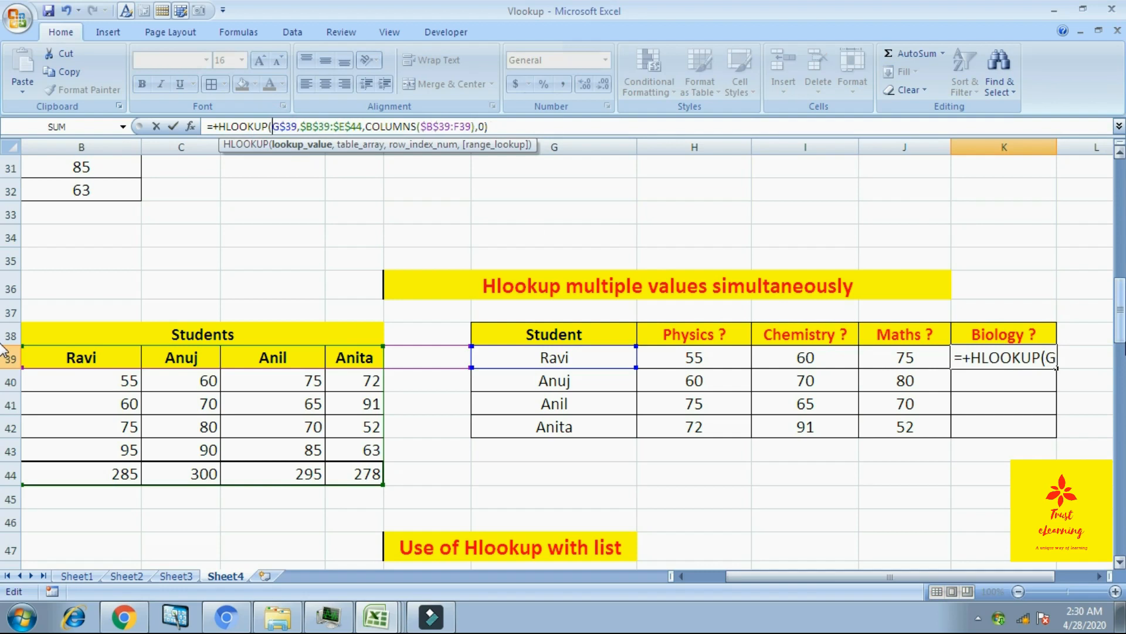
pyautogui.press('Right')
pyautogui.press('Delete')
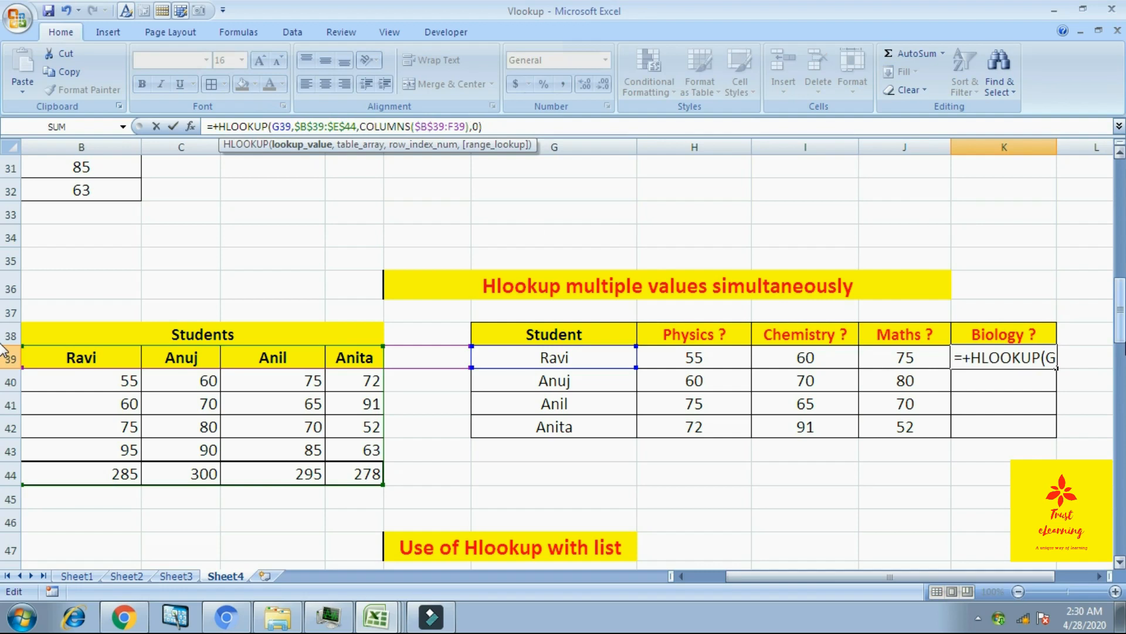
pyautogui.press('End')
pyautogui.press('Return')
# - Fill the K39 formula down through K42 for the remaining students' Biology marks, and move the selection to H43
pyautogui.hotkey('shift', 'Down')
pyautogui.hotkey('shift', 'Down')
pyautogui.hotkey('shift', 'Down')
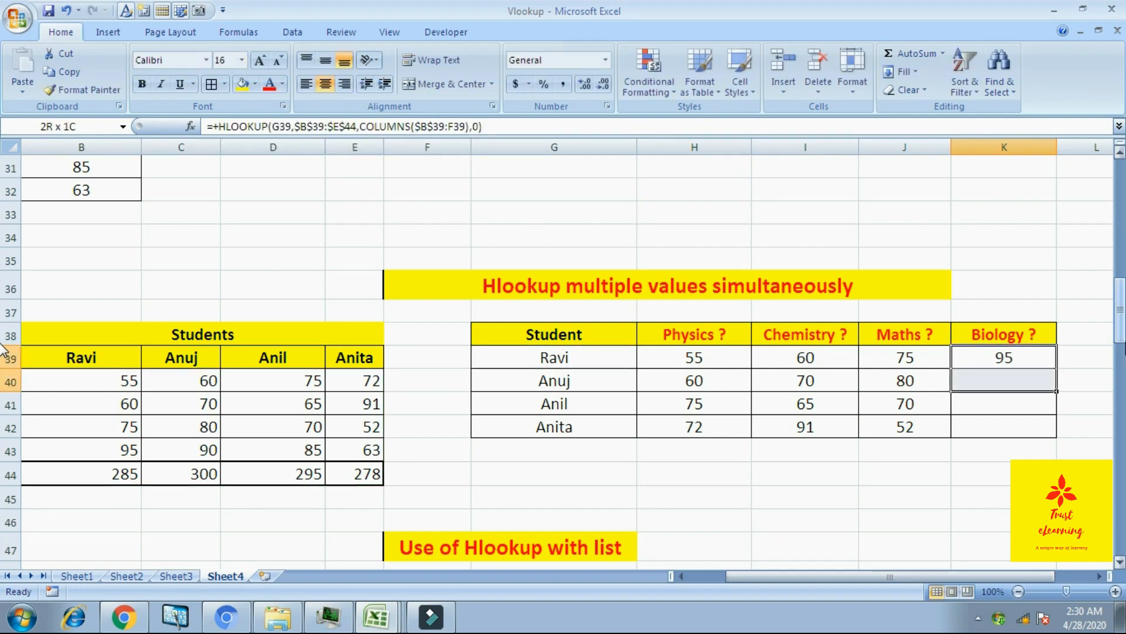
pyautogui.hotkey('ctrl', 'd')
pyautogui.write('s')
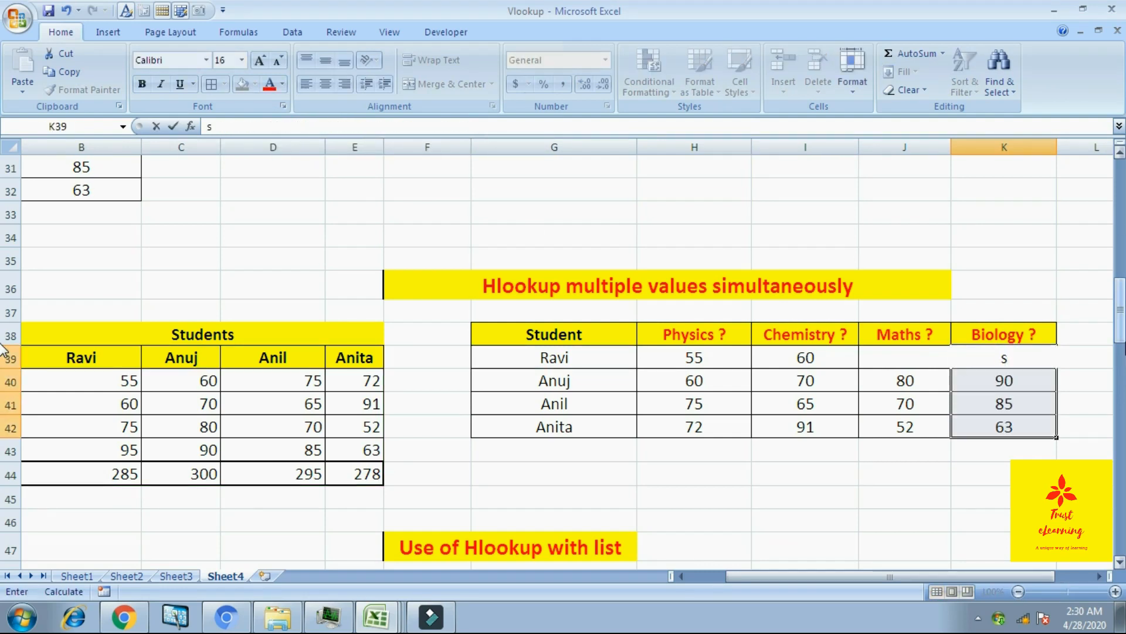
pyautogui.press('Escape')
pyautogui.press('Down')
pyautogui.press('Down')
pyautogui.press('Down')
pyautogui.press('Down')
pyautogui.press('Left')
pyautogui.press('Left')
pyautogui.press('Left')
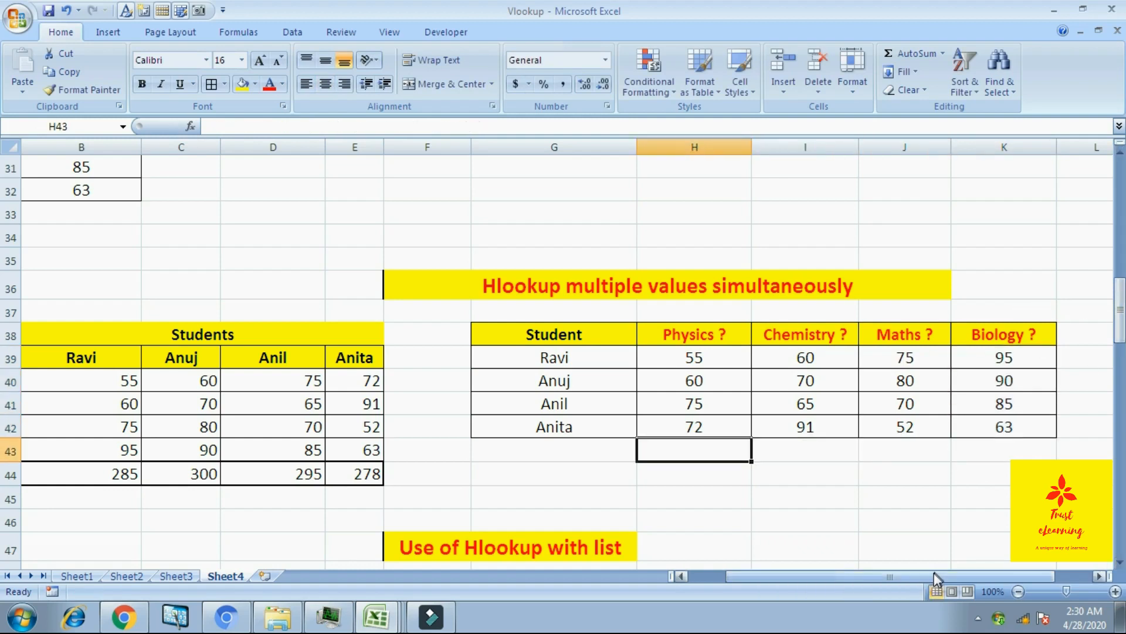
# - Colour the Physics marks red in both the source row B40:E40 and the lookup results H39:H42
pyautogui.moveTo(933, 576); pyautogui.dragTo(831, 579)
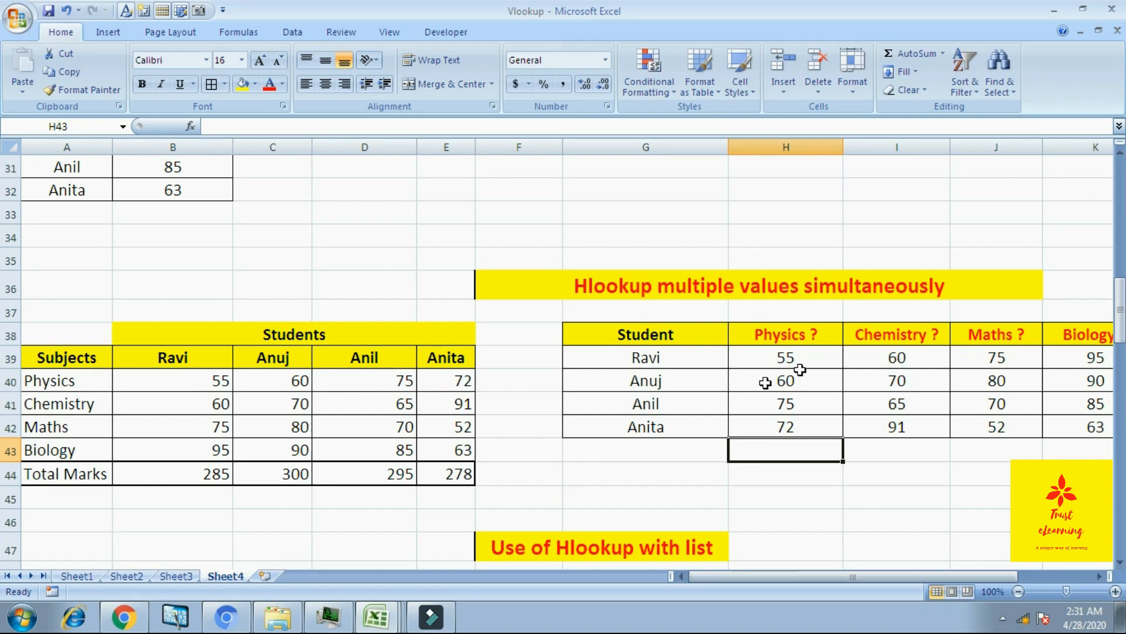
pyautogui.moveTo(822, 359); pyautogui.dragTo(821, 427)
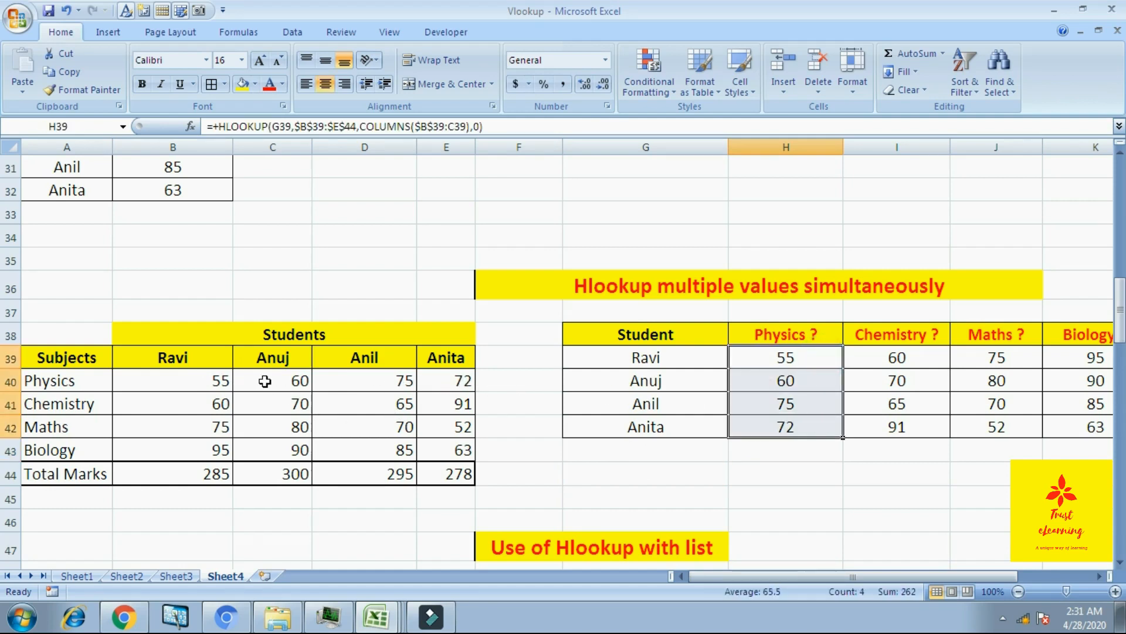
pyautogui.moveTo(220, 382); pyautogui.dragTo(438, 389)
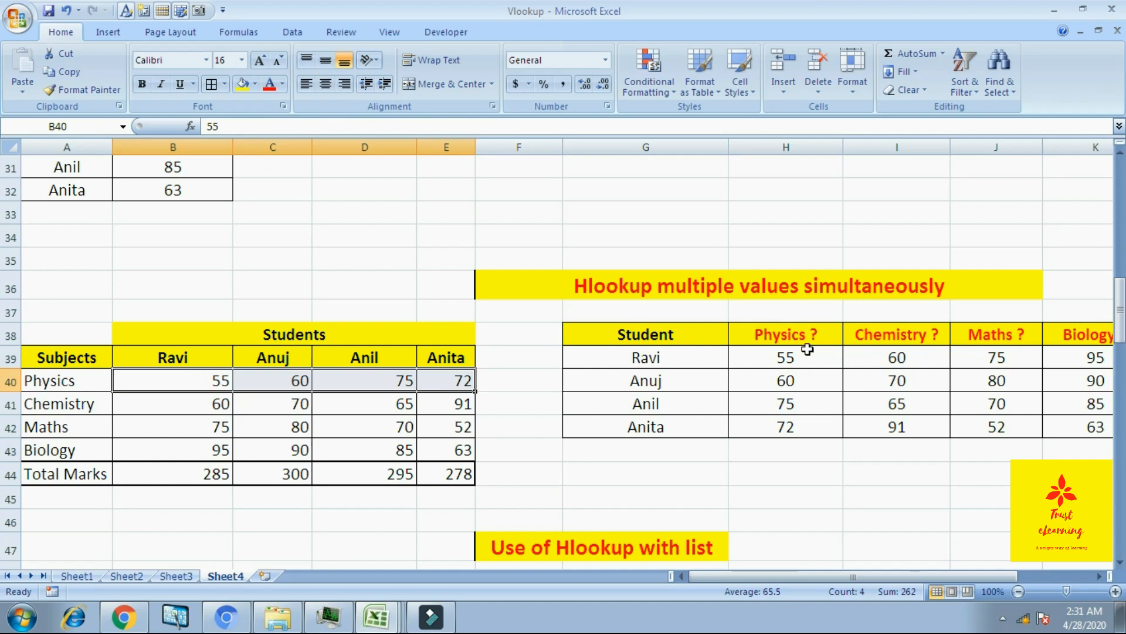
pyautogui.keyDown('ctrl'); pyautogui.moveTo(795, 355); pyautogui.dragTo(793, 417); pyautogui.keyUp('ctrl')
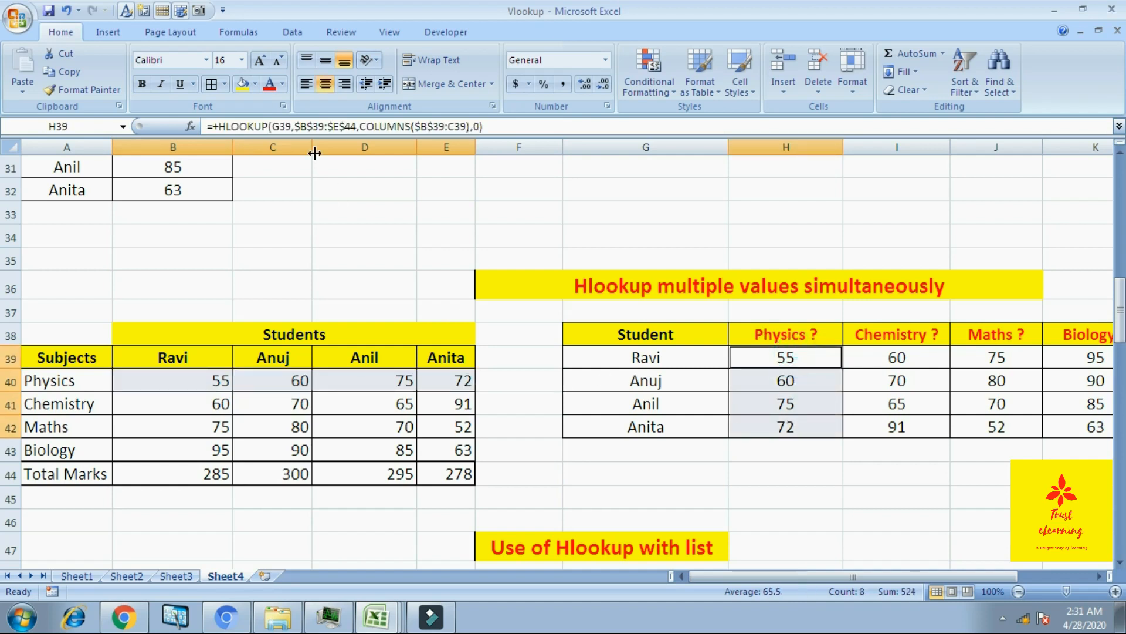
pyautogui.click(275, 88)
pyautogui.click(733, 497)
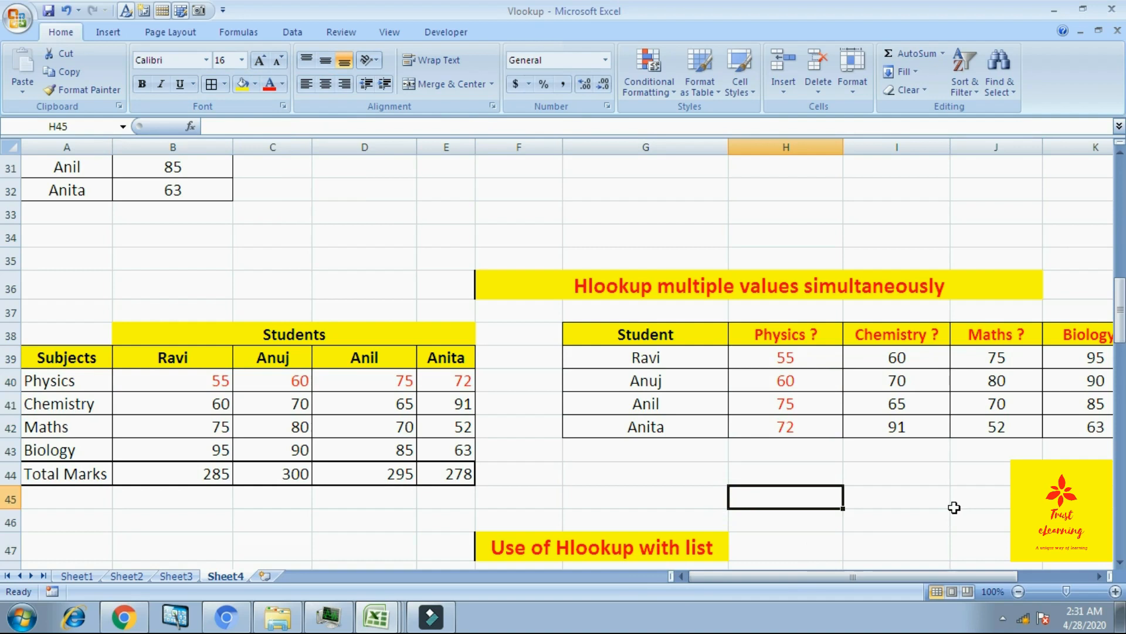
# - Open data validation for the Student Name cell H53 in the "Use of Hlookup with list" section and allow a List
pyautogui.scroll(-3, 938, 437)
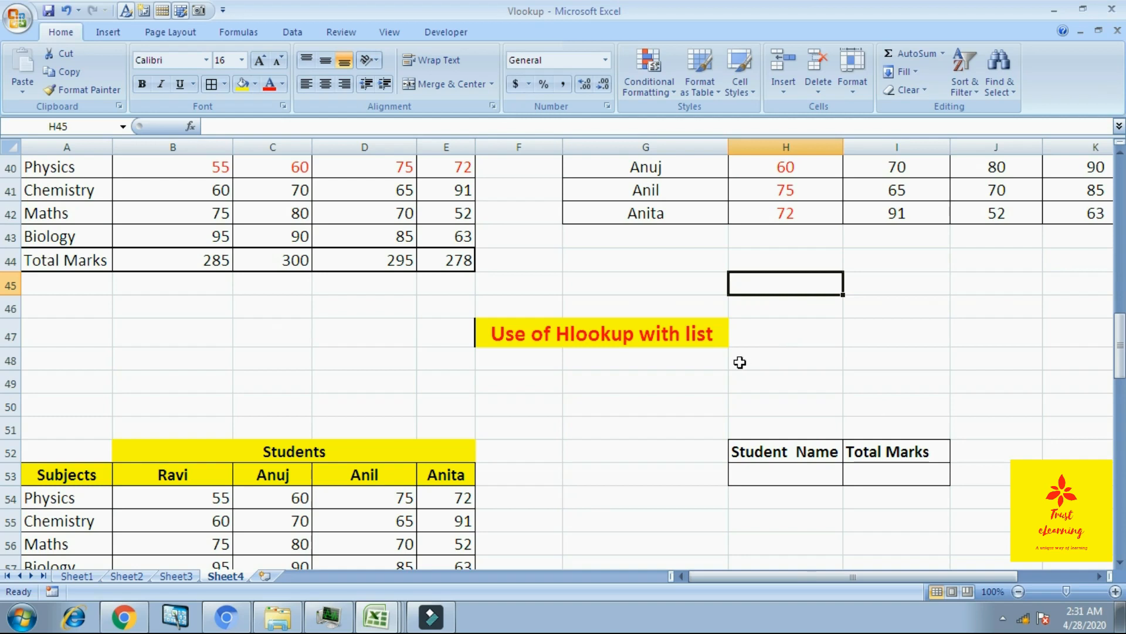
pyautogui.scroll(-2, 684, 379)
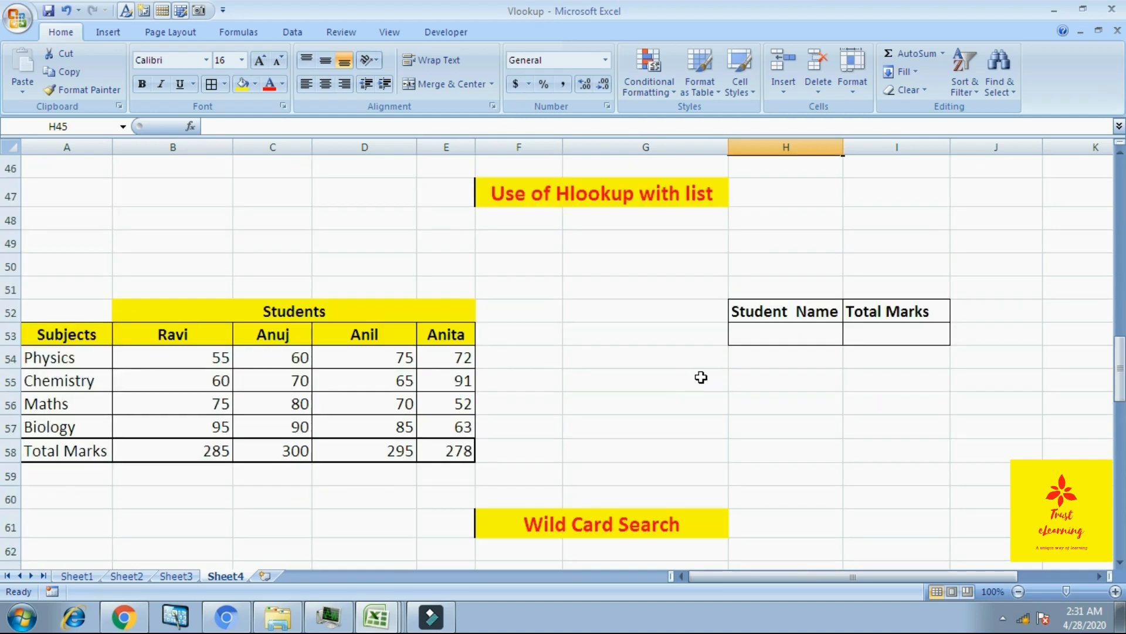
pyautogui.click(761, 329)
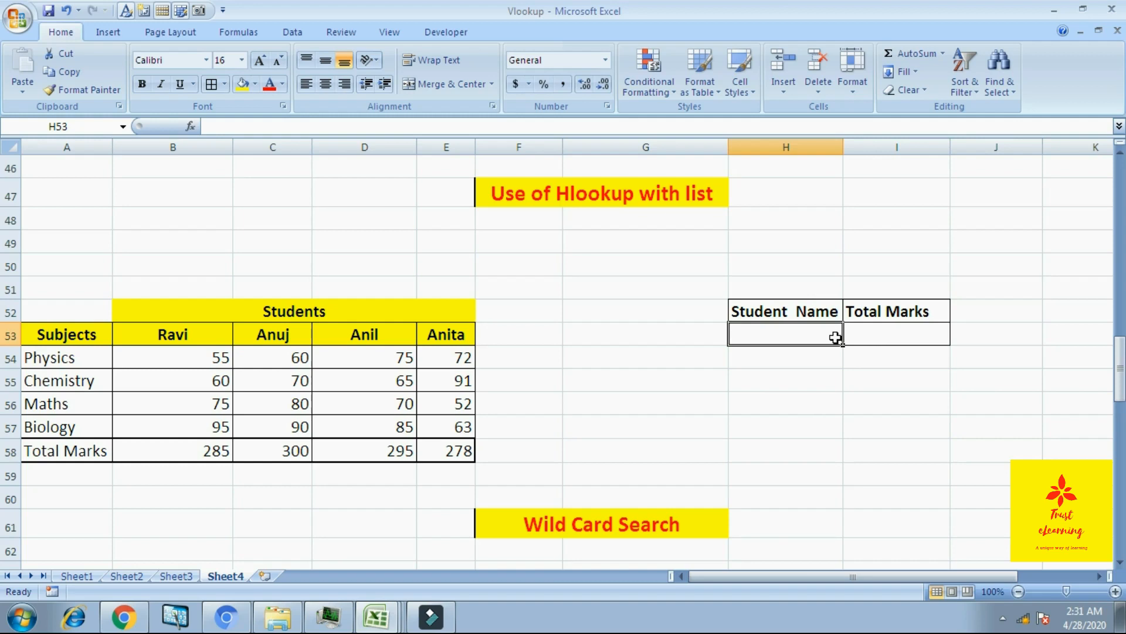
pyautogui.click(908, 332)
pyautogui.click(908, 332)
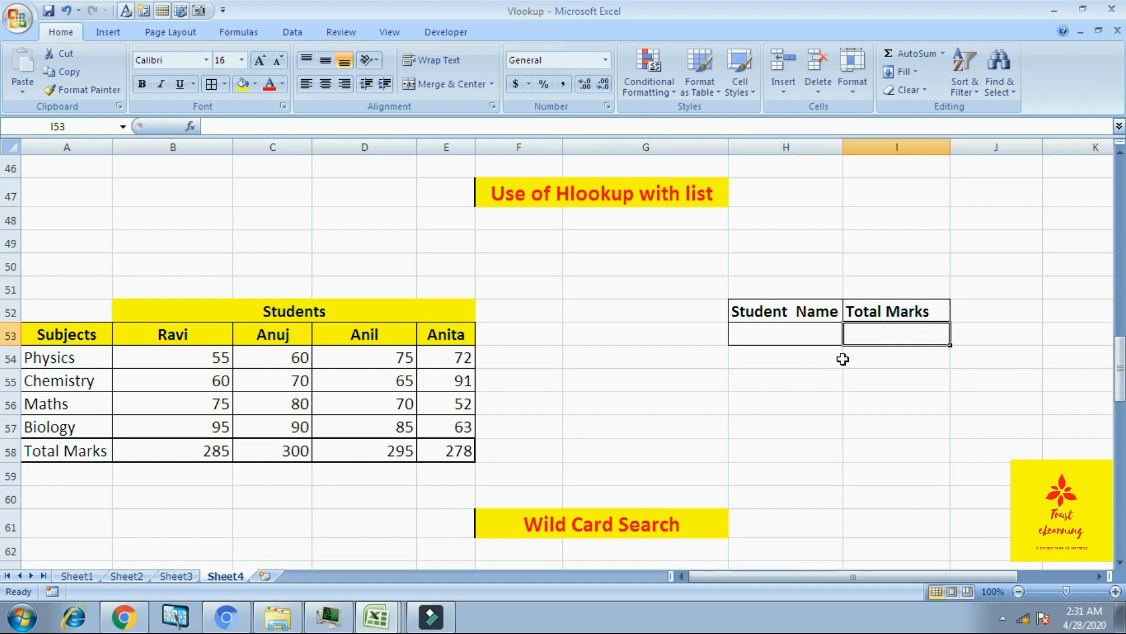
pyautogui.click(807, 336)
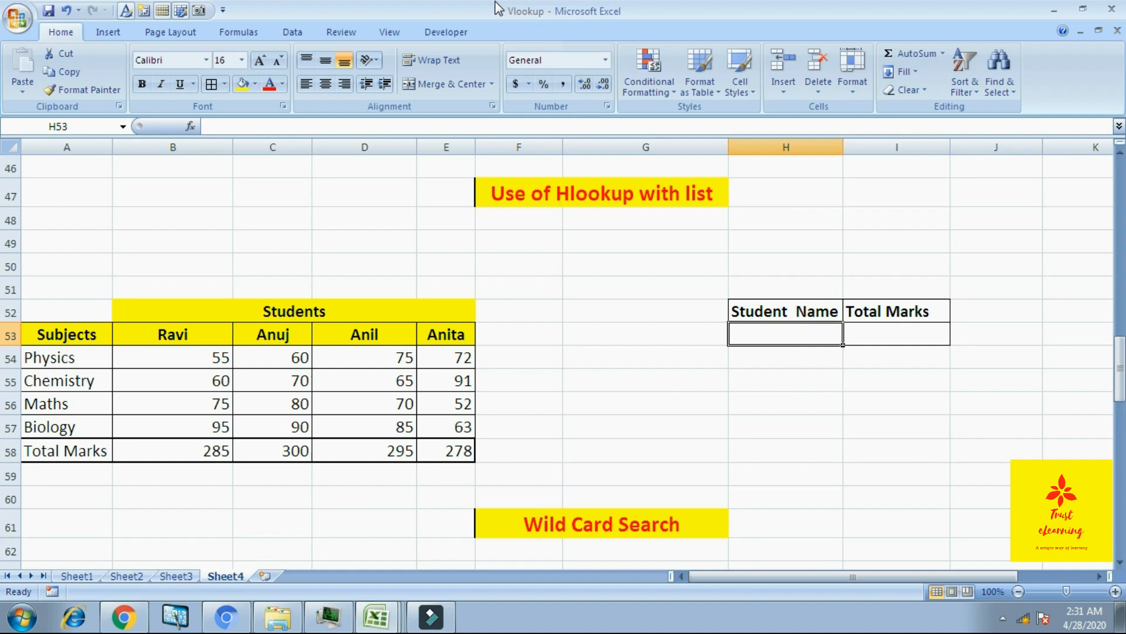
pyautogui.click(298, 33)
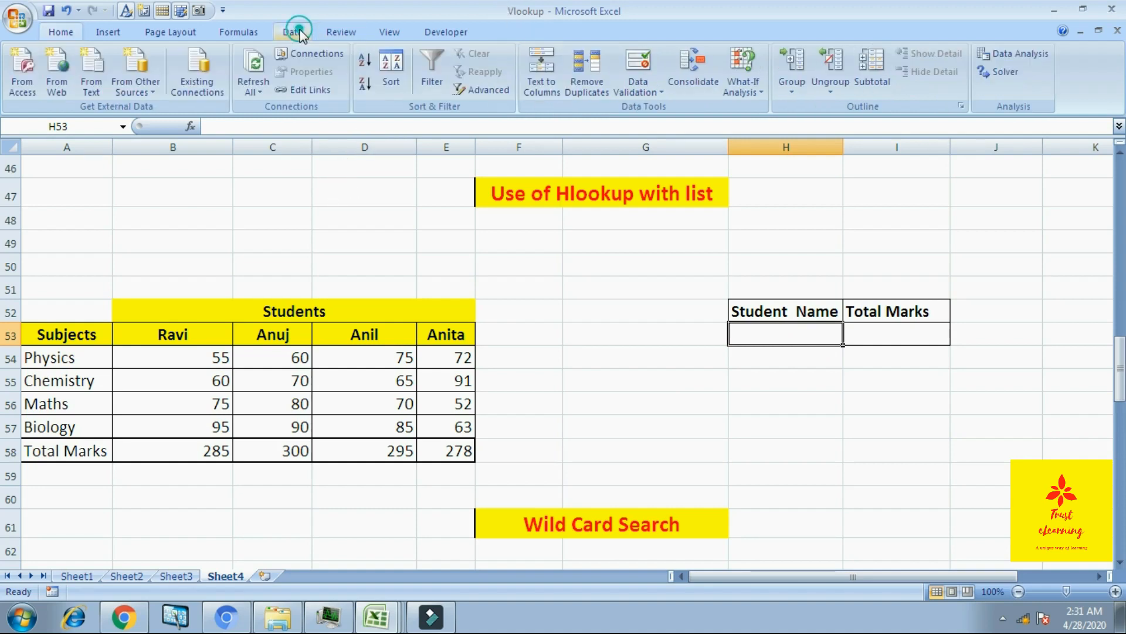
pyautogui.click(656, 87)
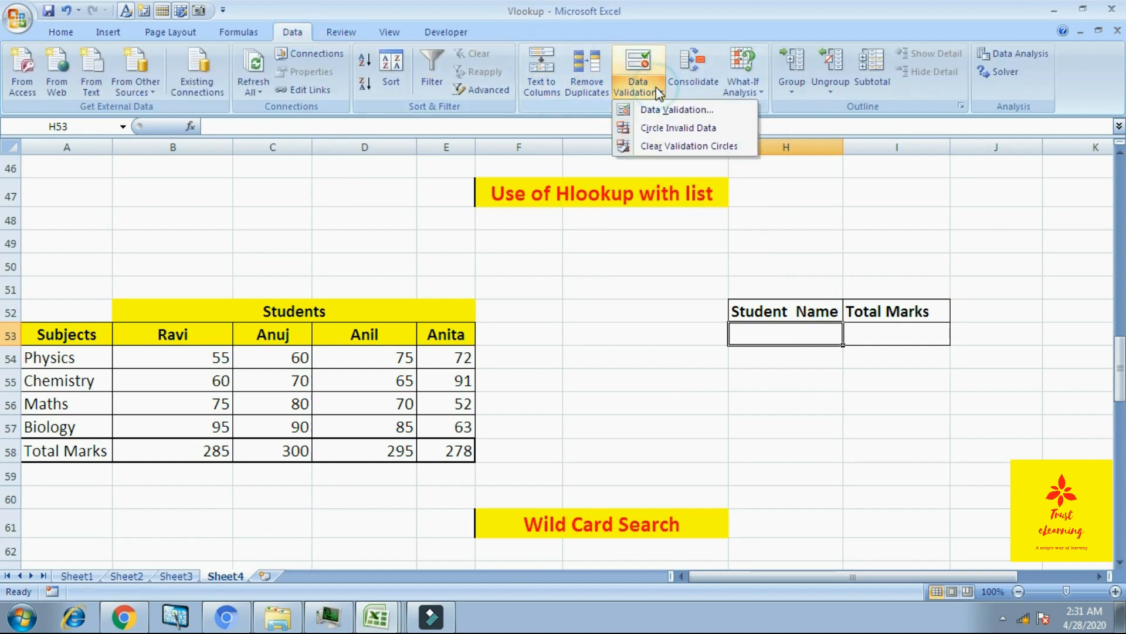
pyautogui.click(674, 110)
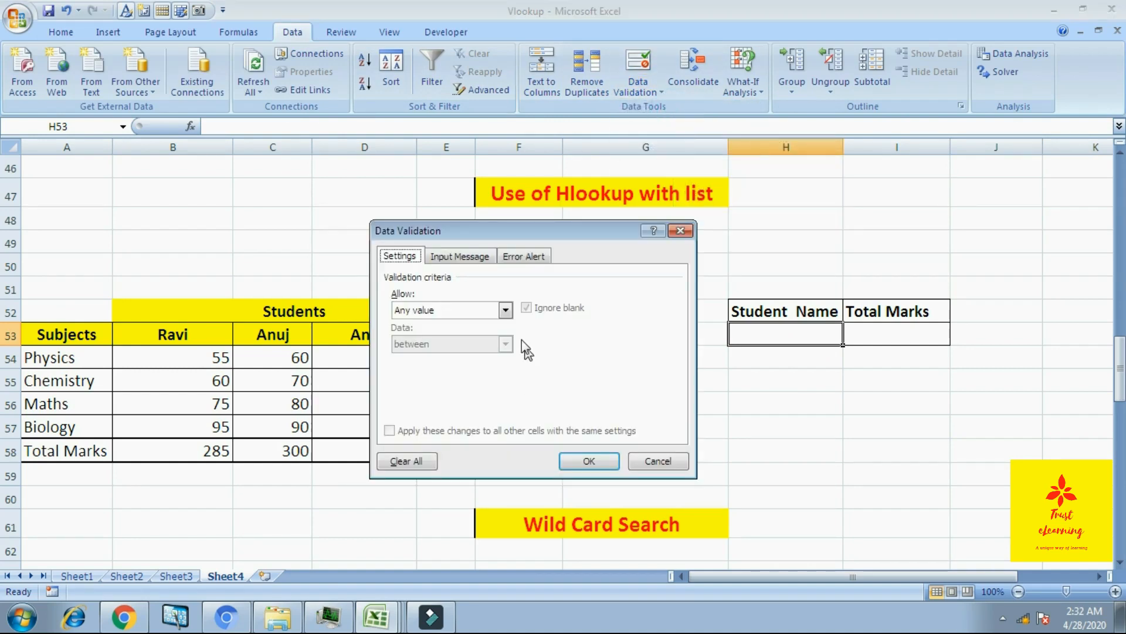
pyautogui.click(505, 310)
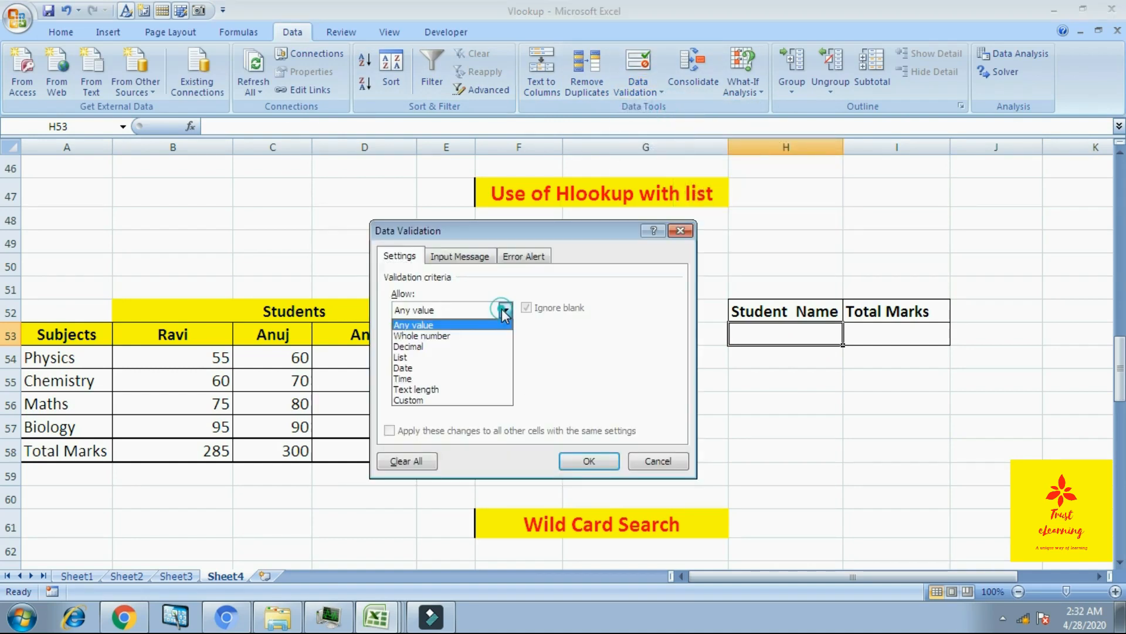
pyautogui.click(419, 358)
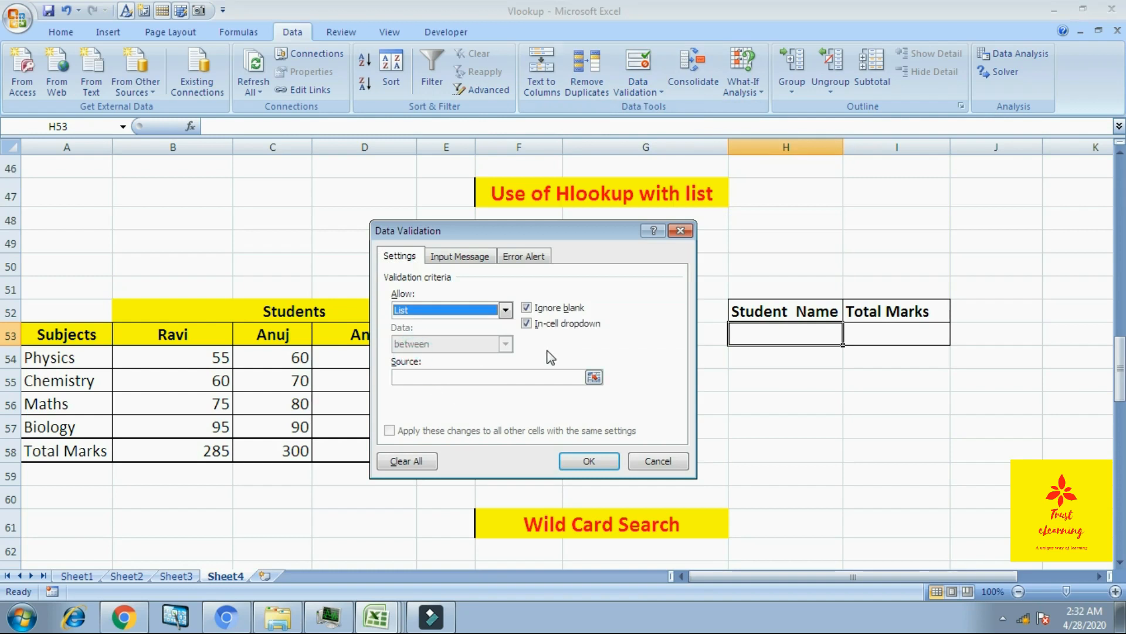
# - Set the list source for H53 to the student names in $G$39:$G$42 and apply the validation
pyautogui.click(595, 379)
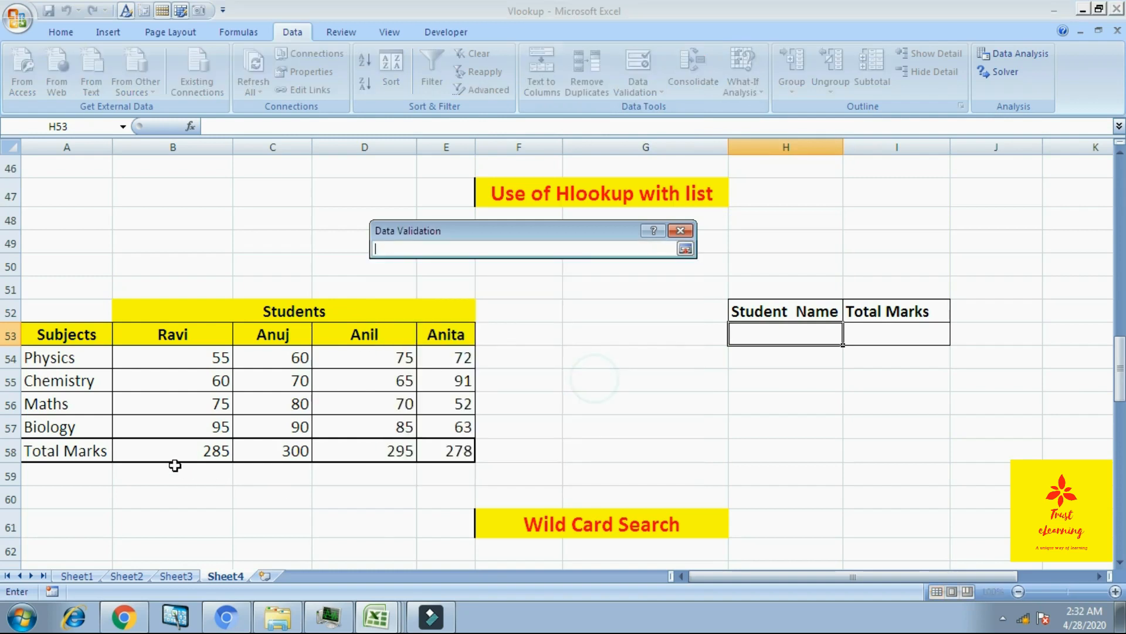
pyautogui.scroll(3, 996, 367)
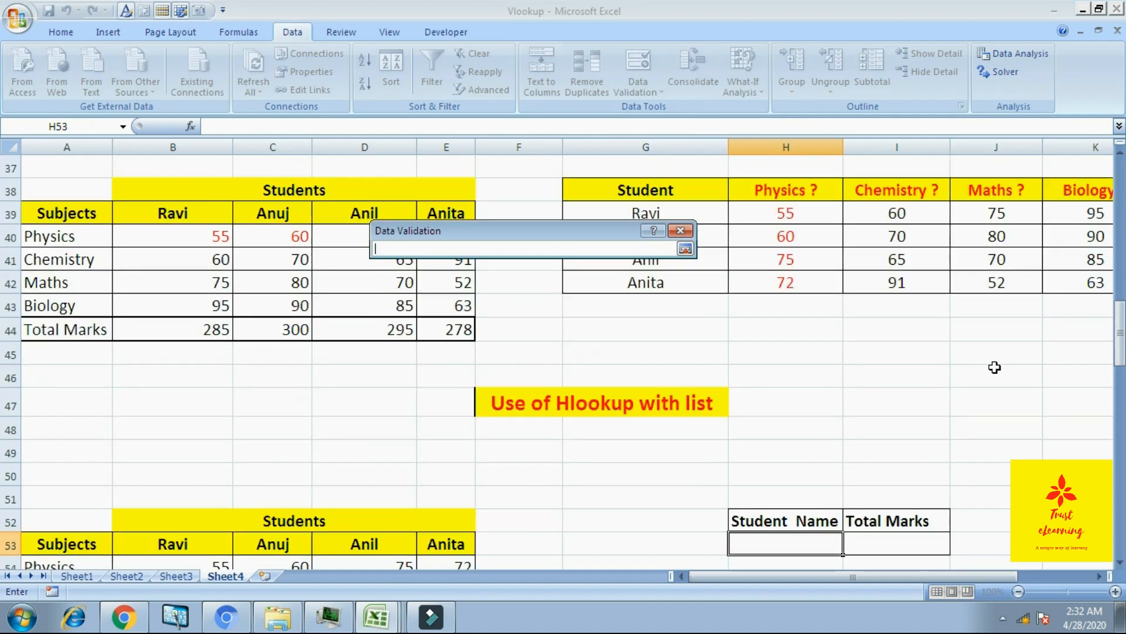
pyautogui.click(698, 222)
pyautogui.moveTo(698, 225); pyautogui.dragTo(726, 291)
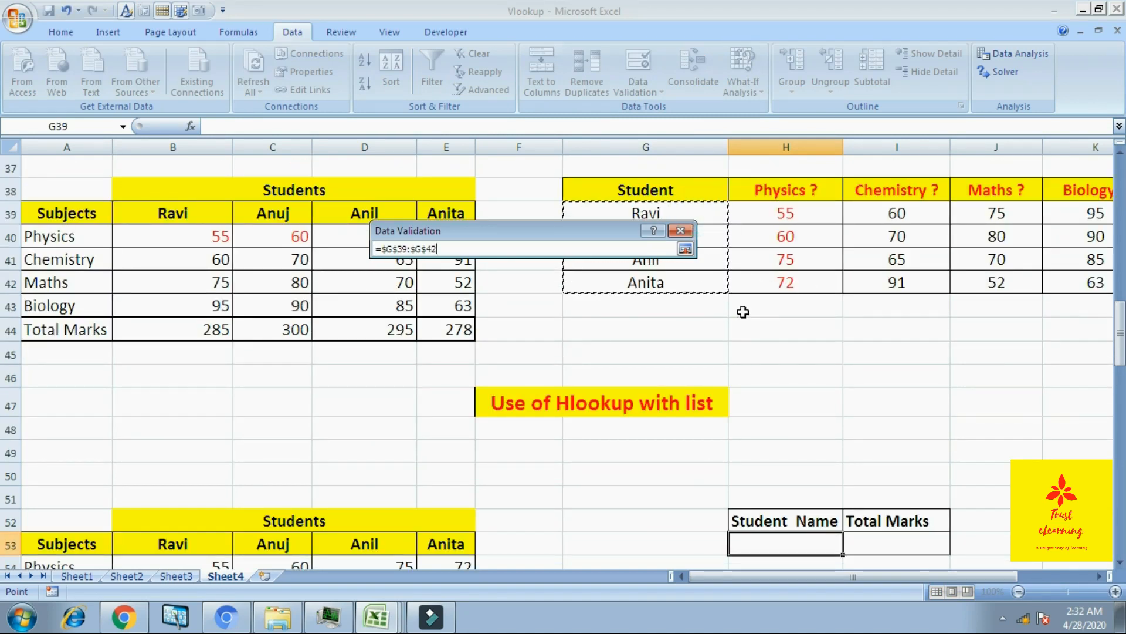
pyautogui.click(685, 249)
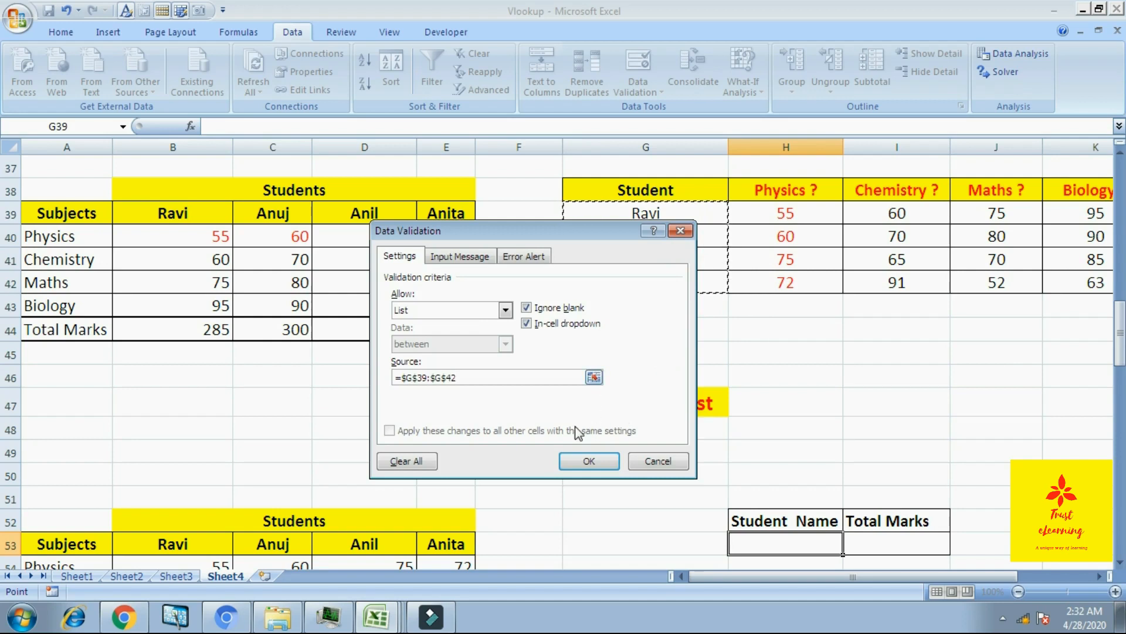
pyautogui.click(588, 461)
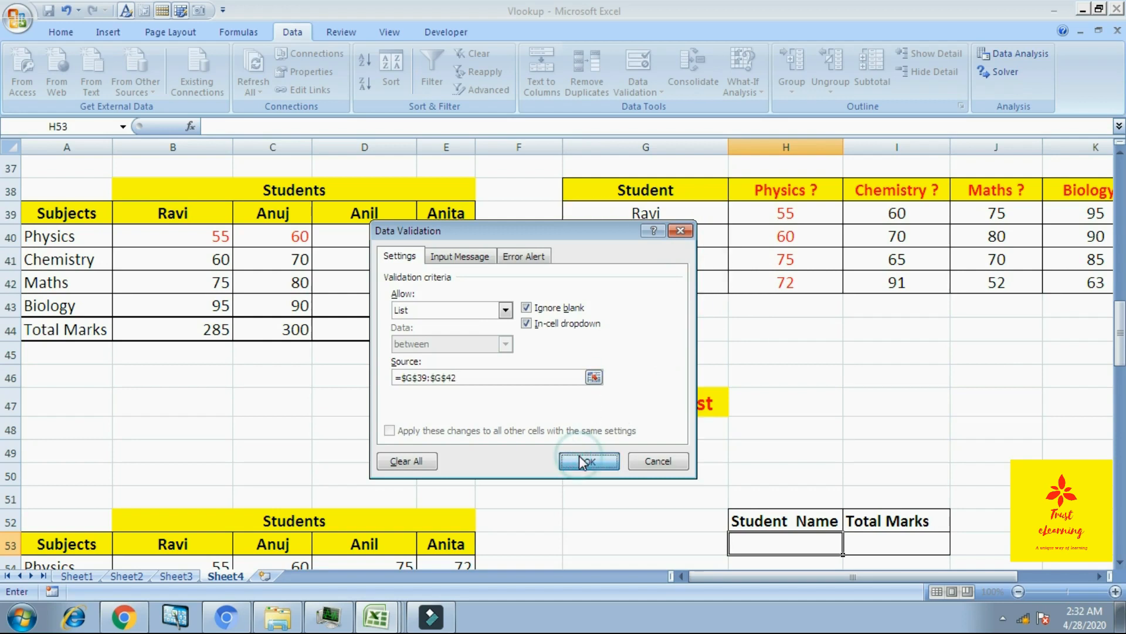
# - Check the student names offered by the drop-down list in the Student Name cell H53
pyautogui.scroll(-2, 763, 405)
pyautogui.scroll(-1, 766, 397)
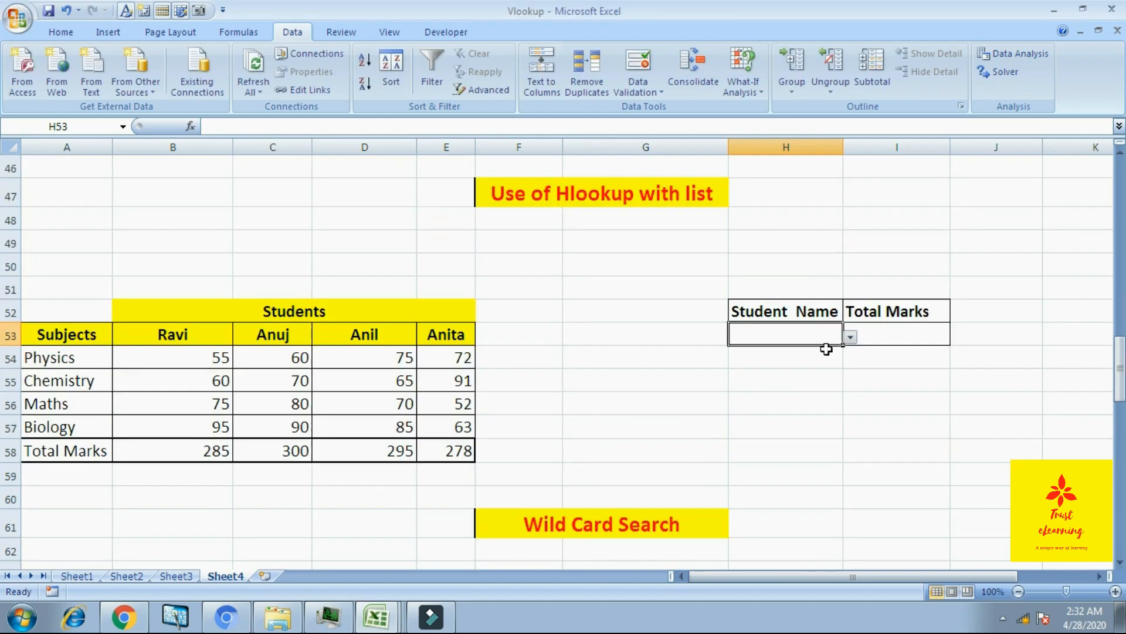
pyautogui.click(855, 333)
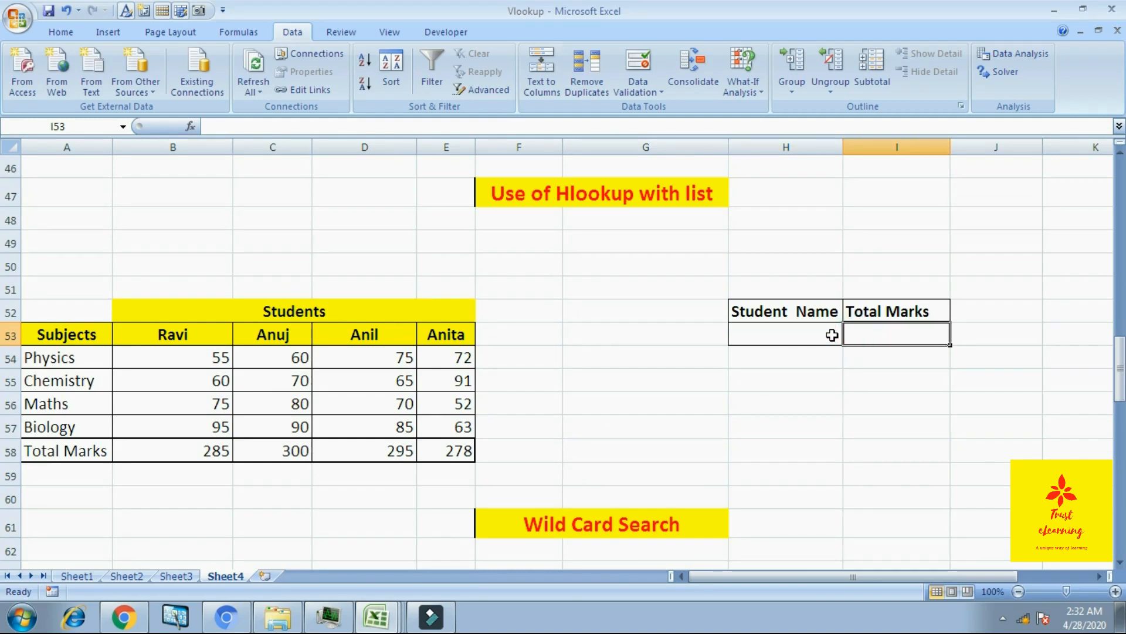
pyautogui.click(829, 332)
pyautogui.click(850, 338)
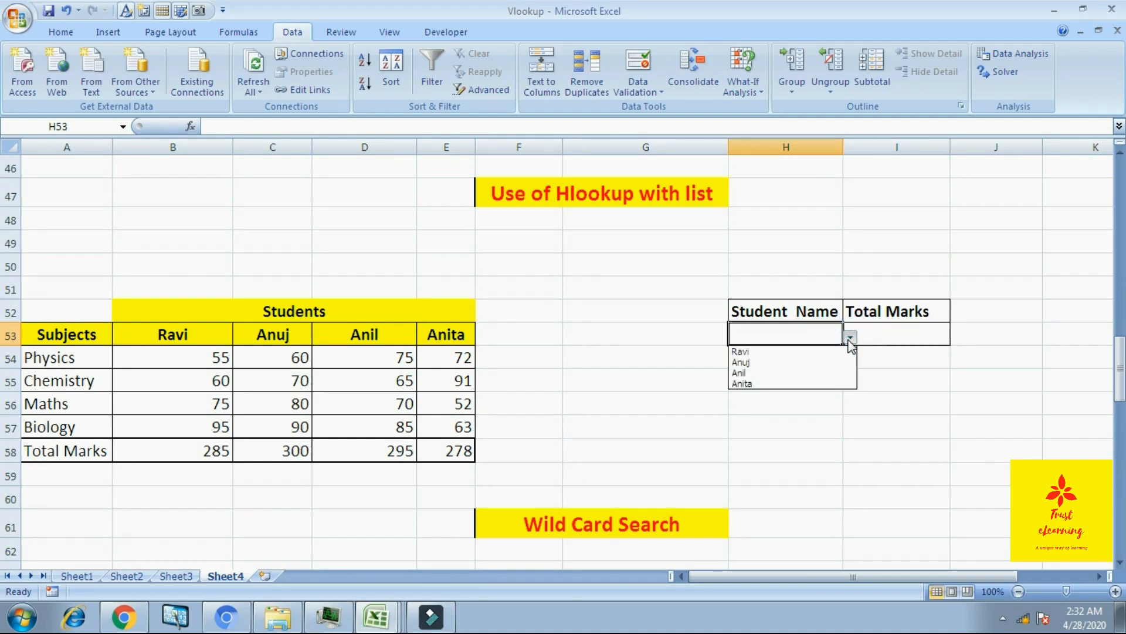
pyautogui.click(923, 329)
# - Start an HLOOKUP formula in the Total Marks cell I53 with H53 as the lookup value
pyautogui.click(922, 331)
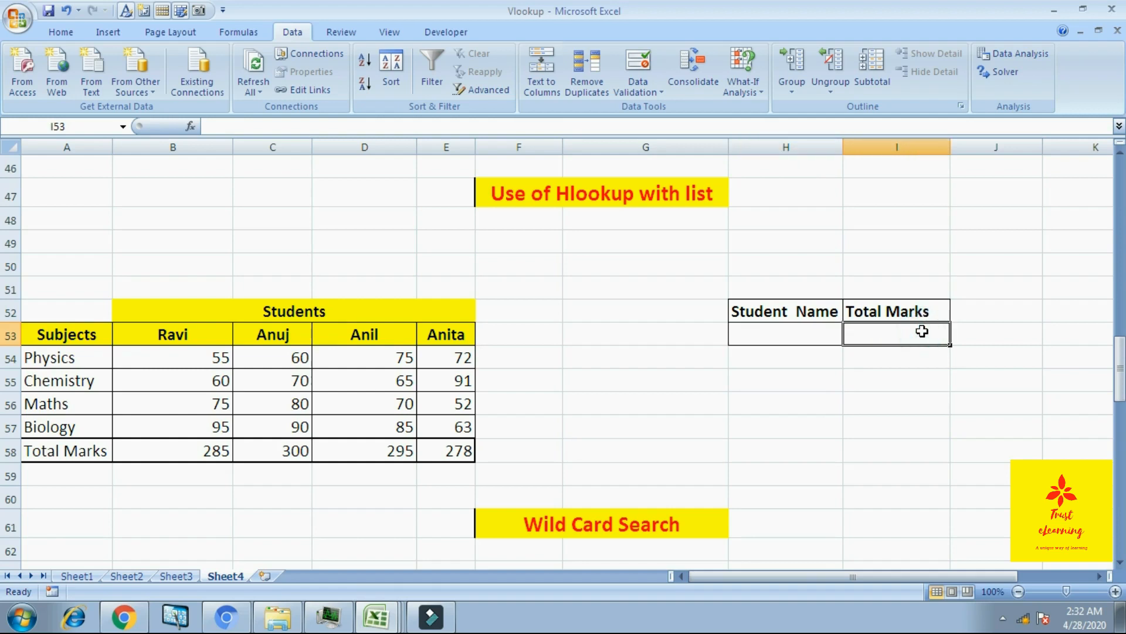
pyautogui.write('+')
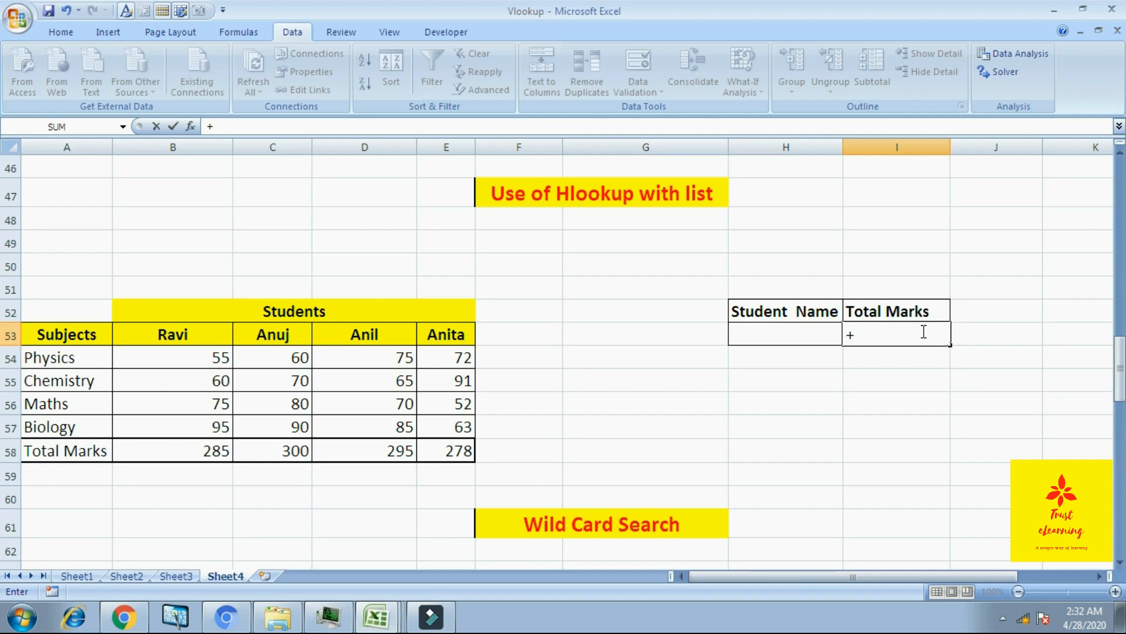
pyautogui.write('h')
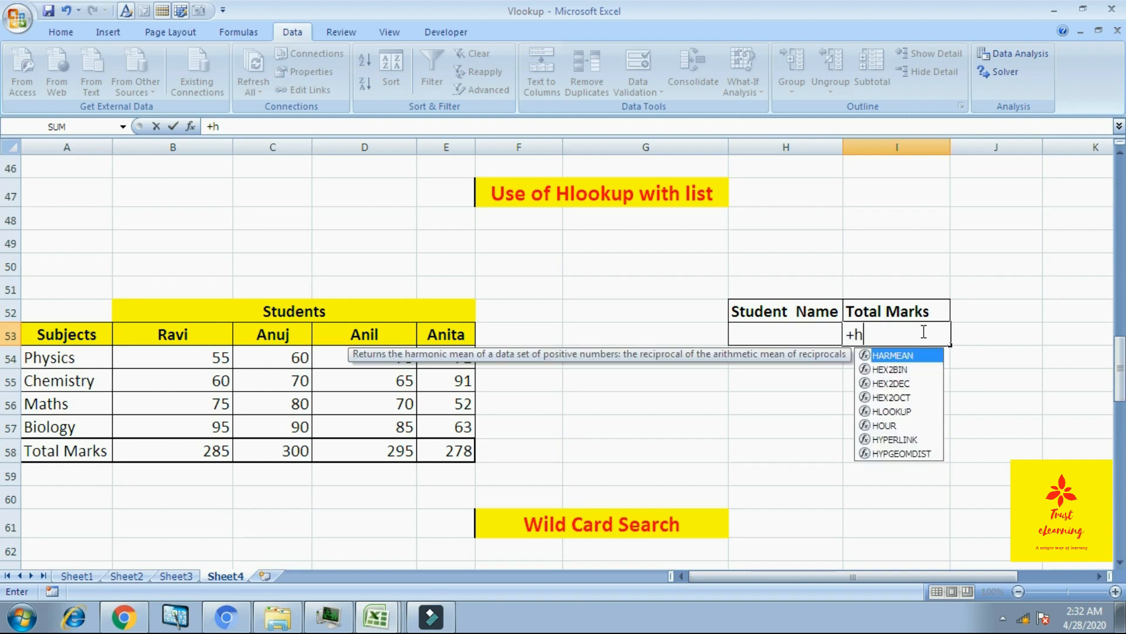
pyautogui.write('lookp')
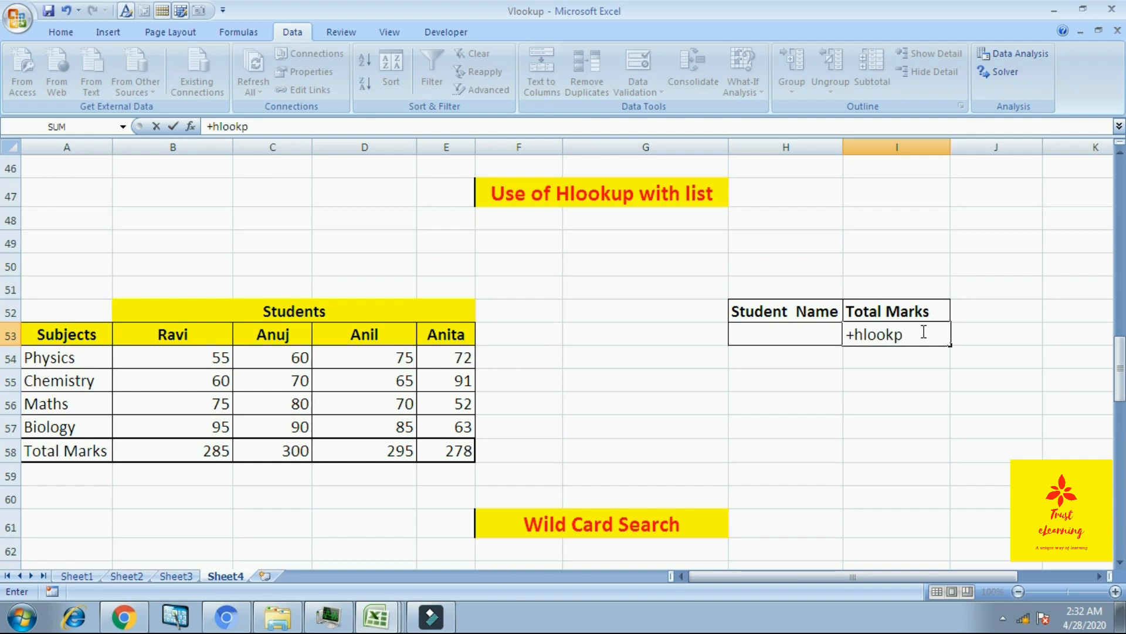
pyautogui.press('BackSpace')
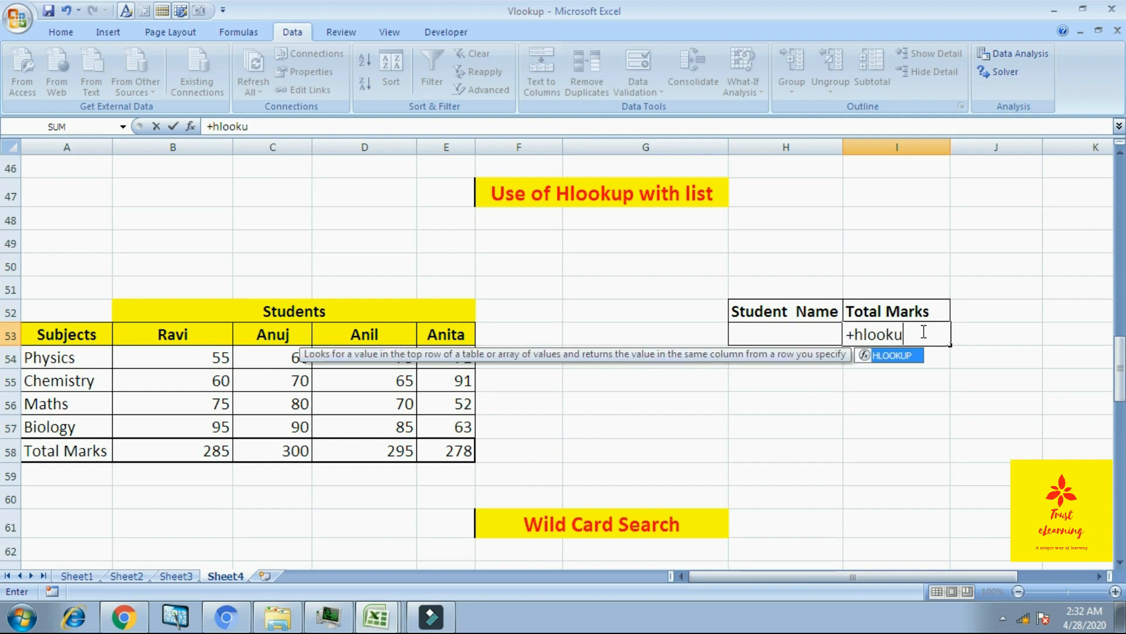
pyautogui.write('up(')
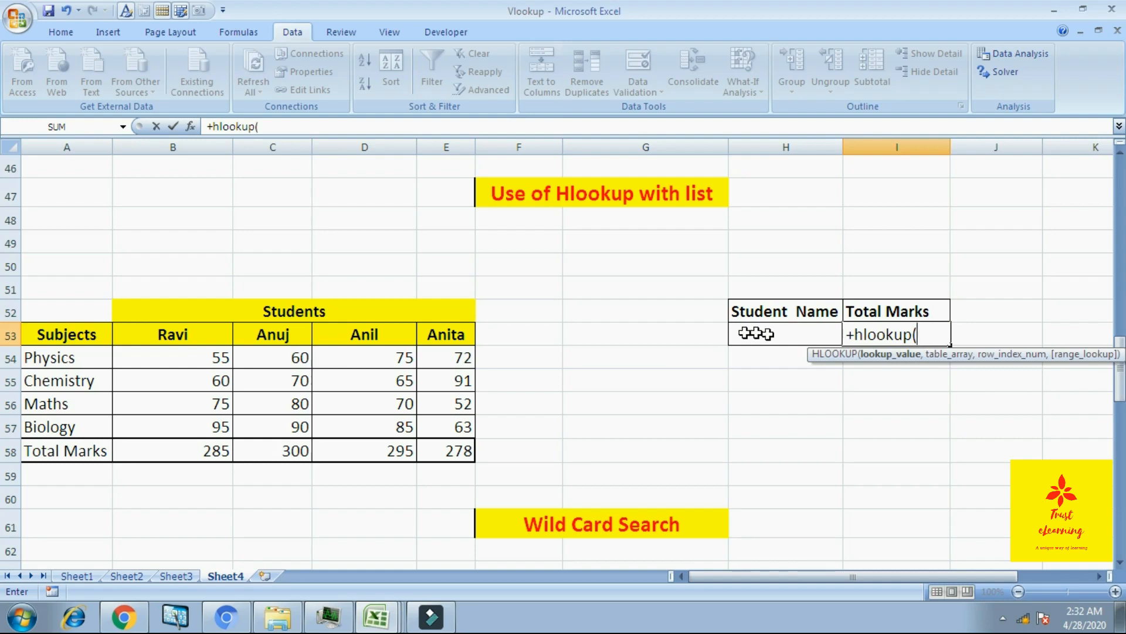
pyautogui.click(795, 336)
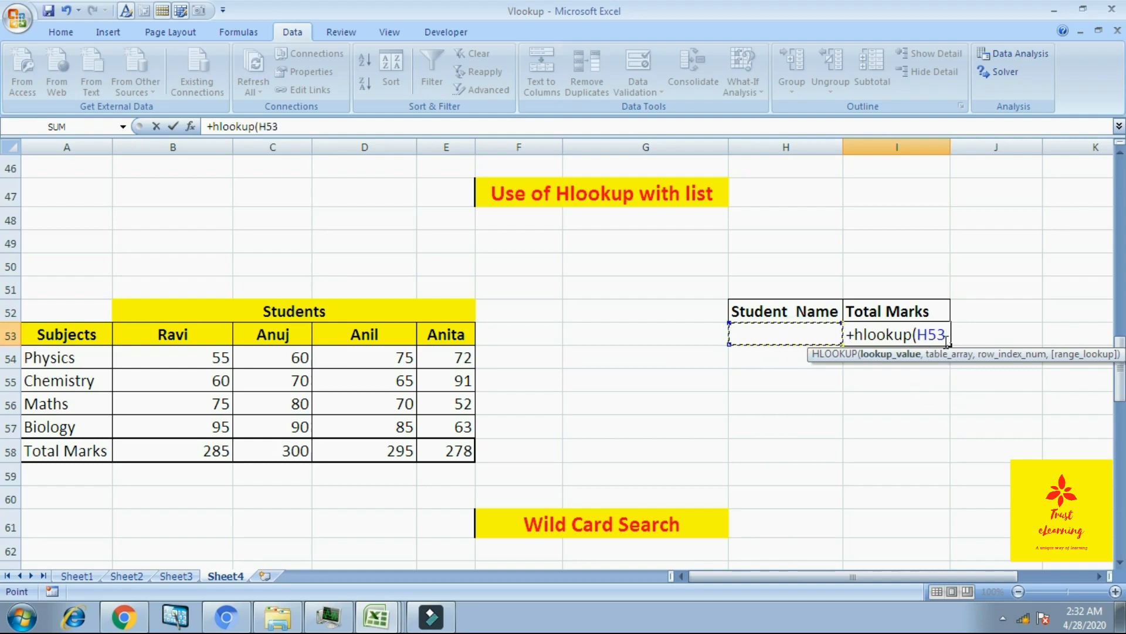
pyautogui.write(',')
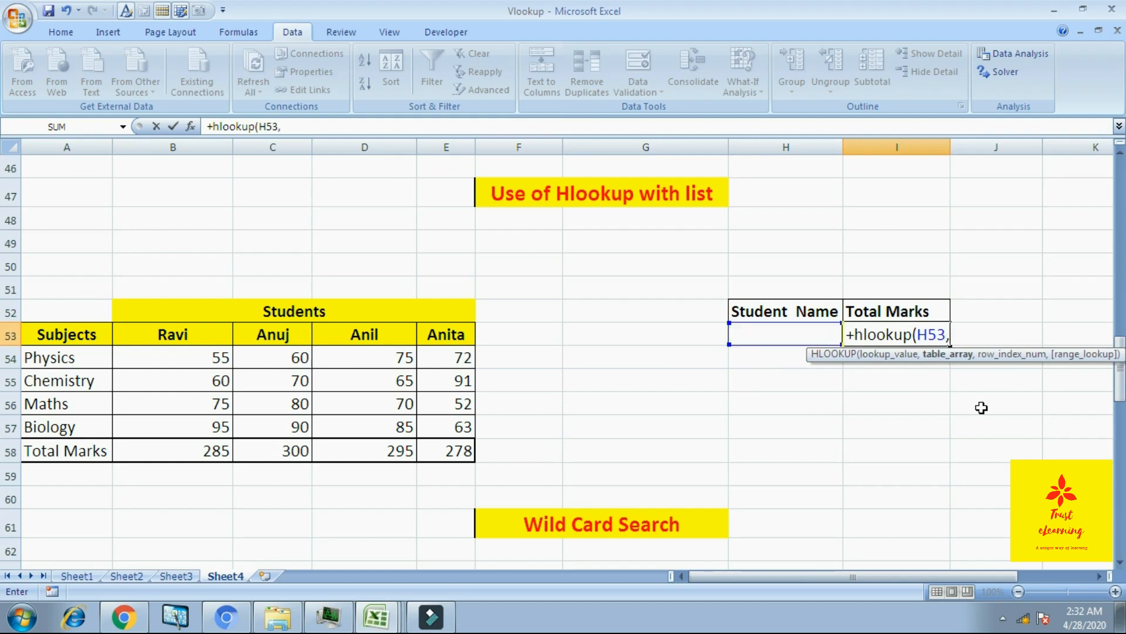
pyautogui.moveTo(204, 323); pyautogui.dragTo(441, 447)
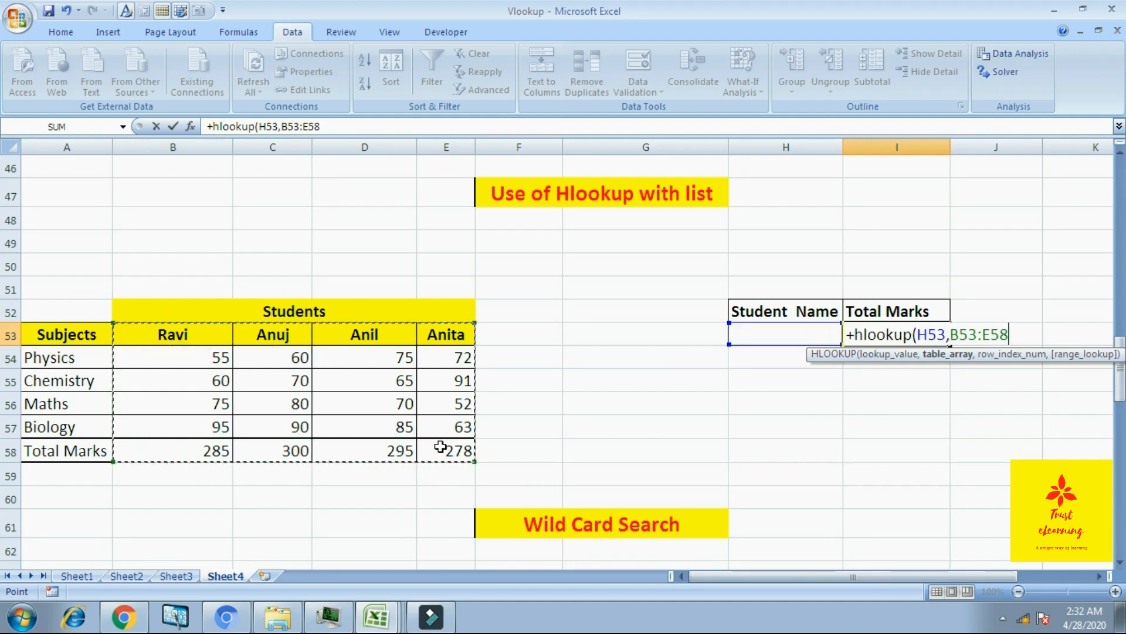
pyautogui.write(',')
pyautogui.press('BackSpace')
pyautogui.press('BackSpace')
pyautogui.press('BackSpace')
pyautogui.press('BackSpace')
pyautogui.press('BackSpace')
pyautogui.press('BackSpace')
pyautogui.press('BackSpace')
pyautogui.press('BackSpace')
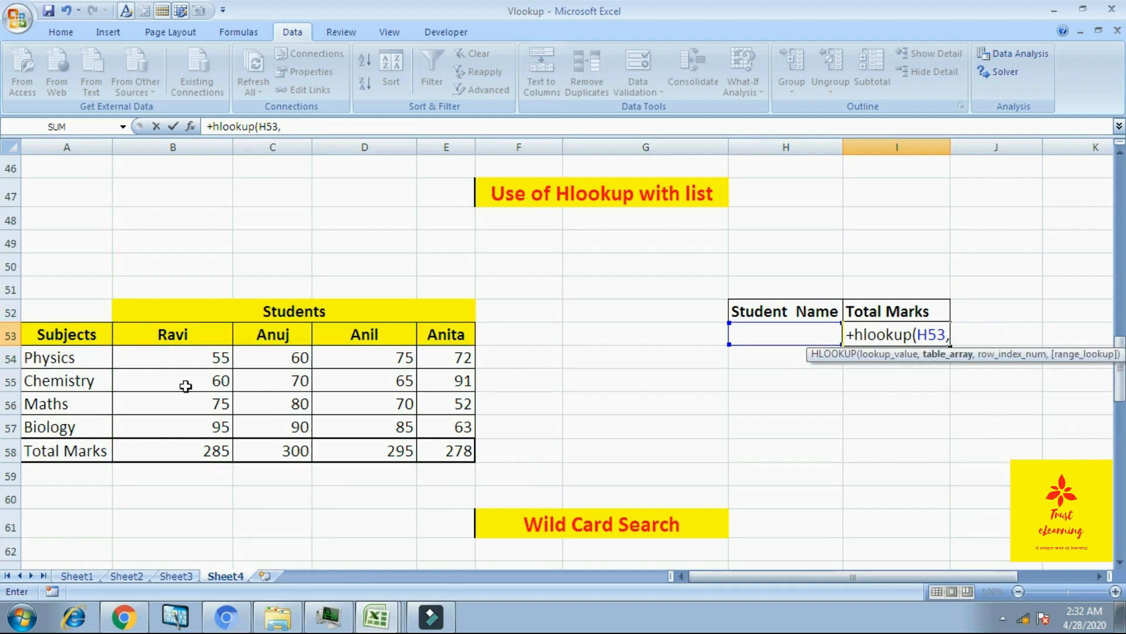
# - Complete the I53 formula with the absolute table array $B$53:$E$58, row index 6 and exact match 0, and enter it
pyautogui.moveTo(211, 329); pyautogui.dragTo(427, 452)
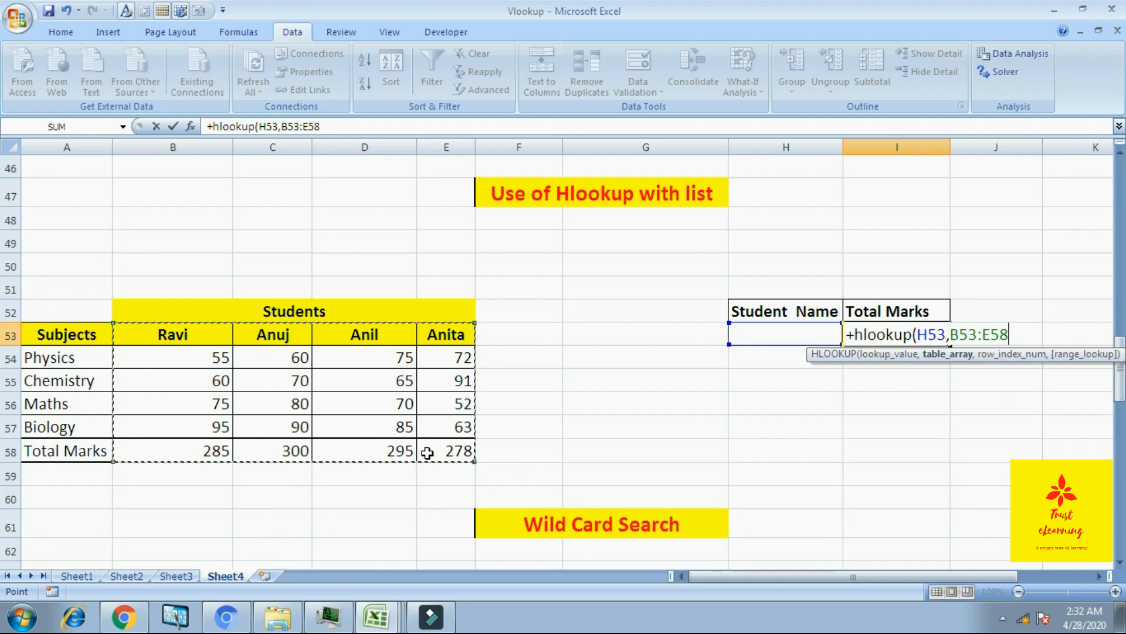
pyautogui.press('F4')
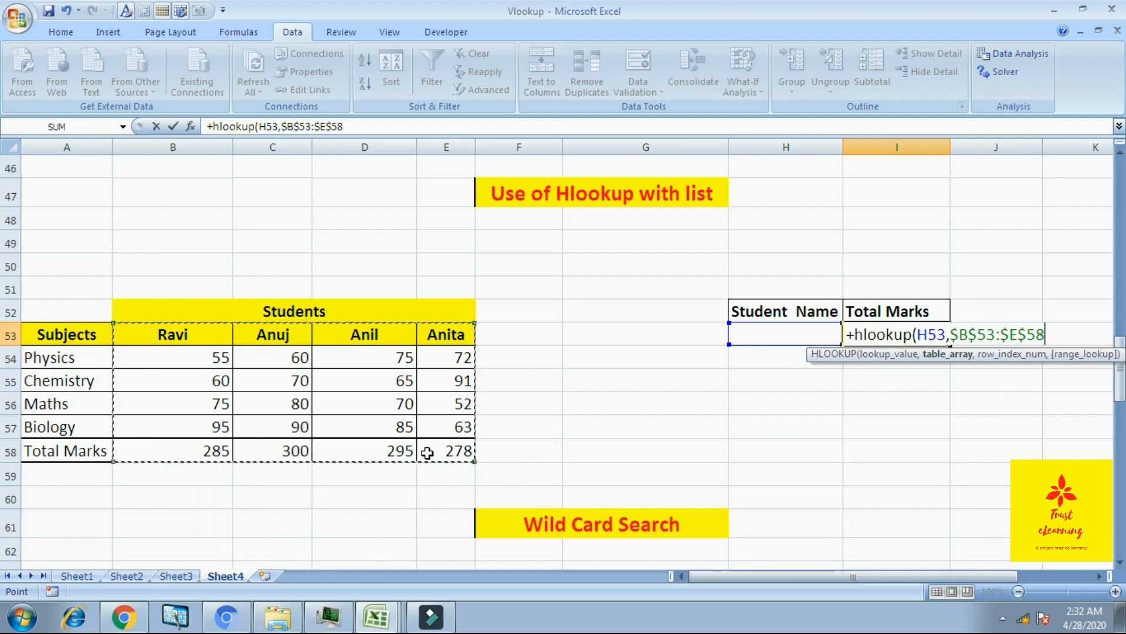
pyautogui.write(',')
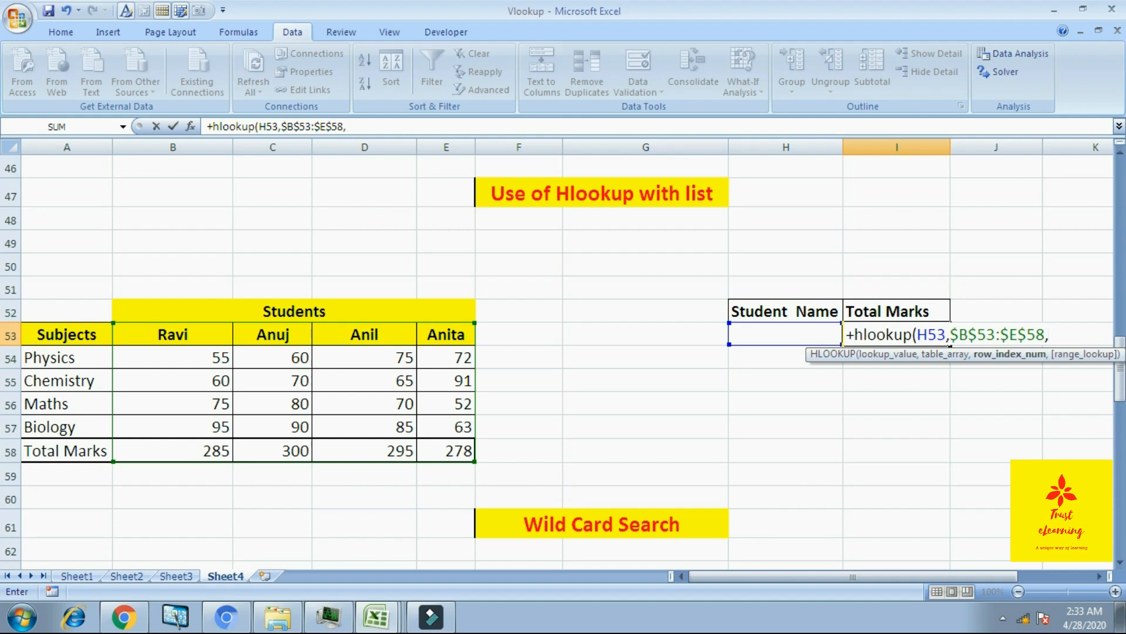
pyautogui.write(',')
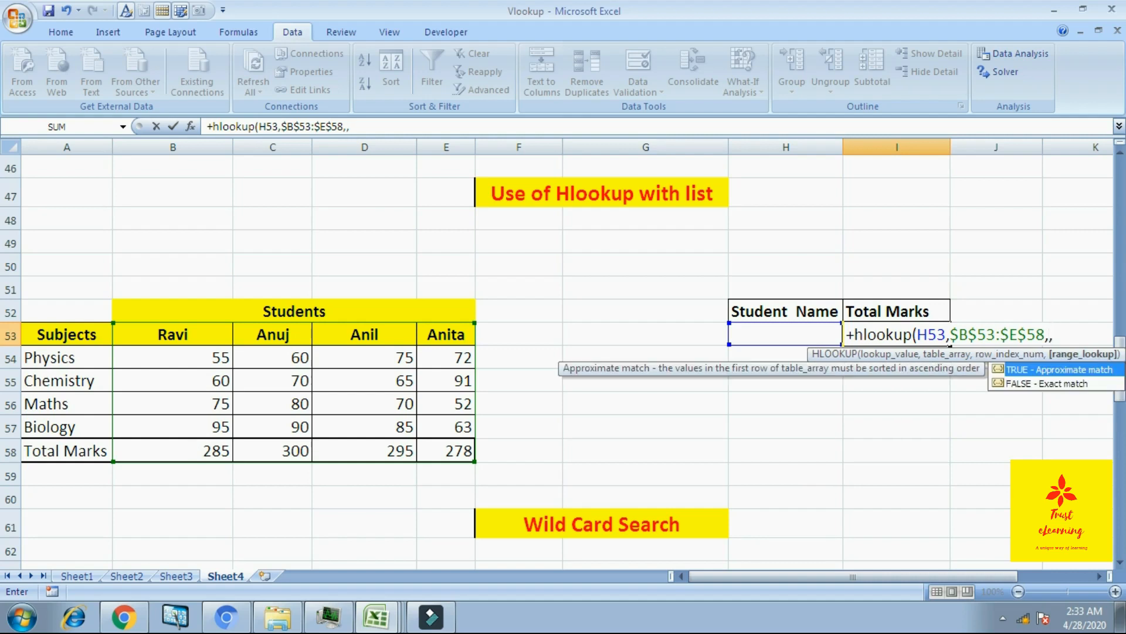
pyautogui.press('BackSpace')
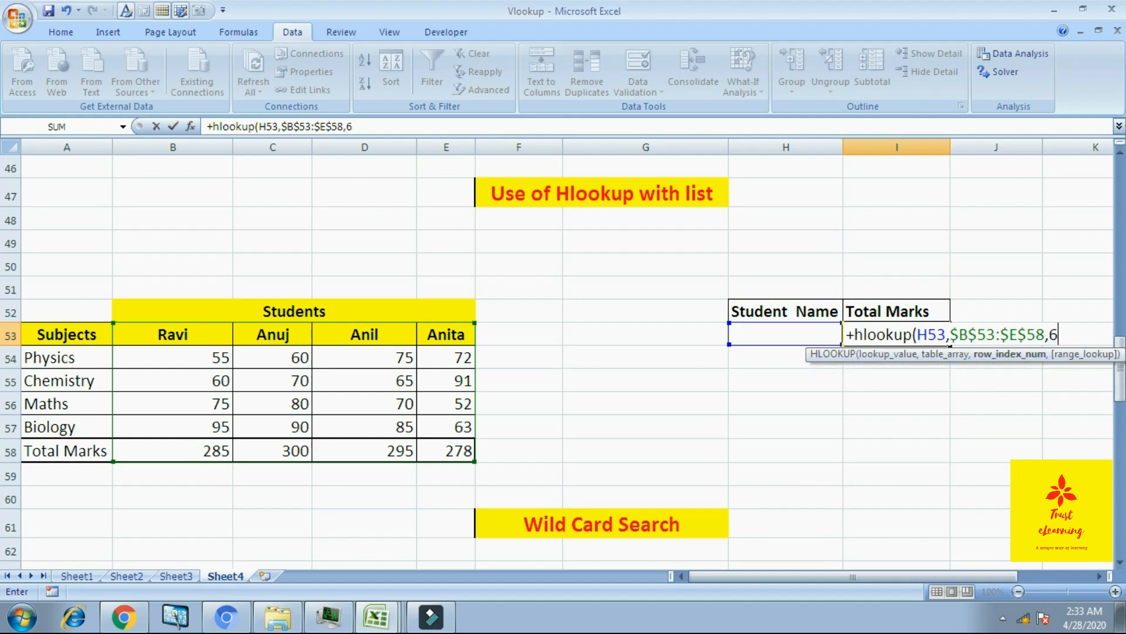
pyautogui.write('6,0')
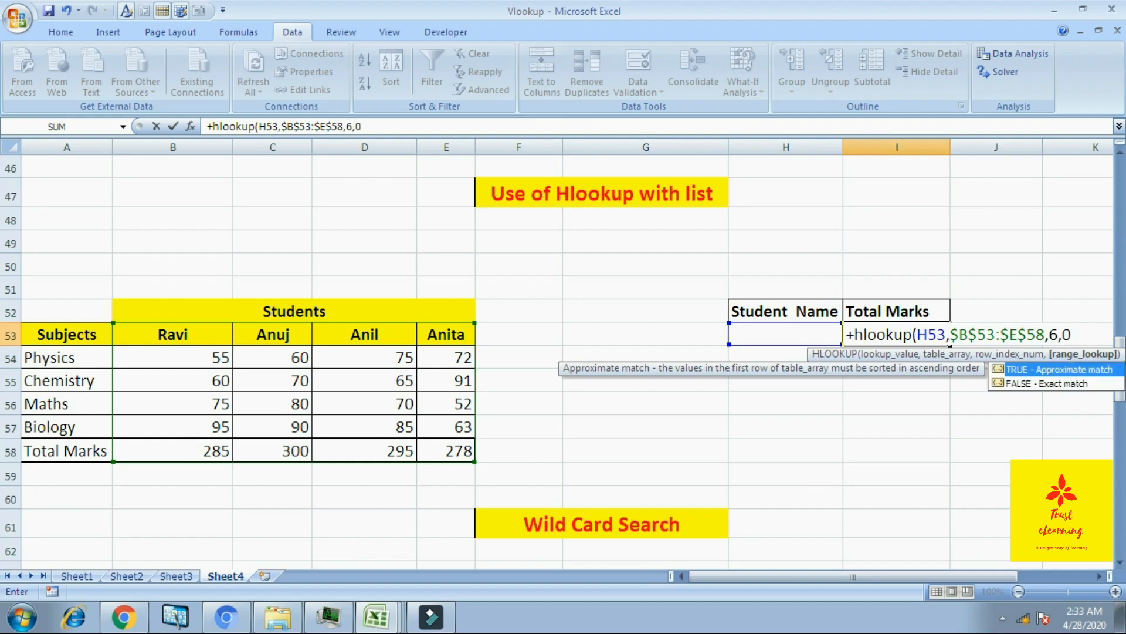
pyautogui.write(')')
pyautogui.press('Return')
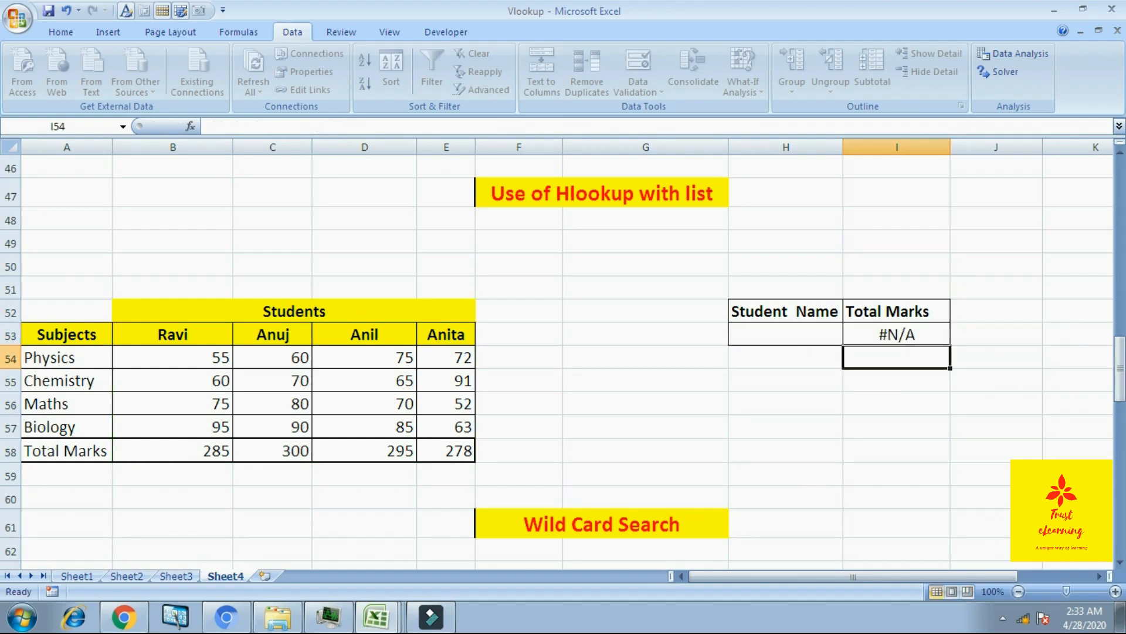
# - Test the Total Marks lookup by choosing the first, second and third students in turn from the H53 drop-down list
pyautogui.press('Up')
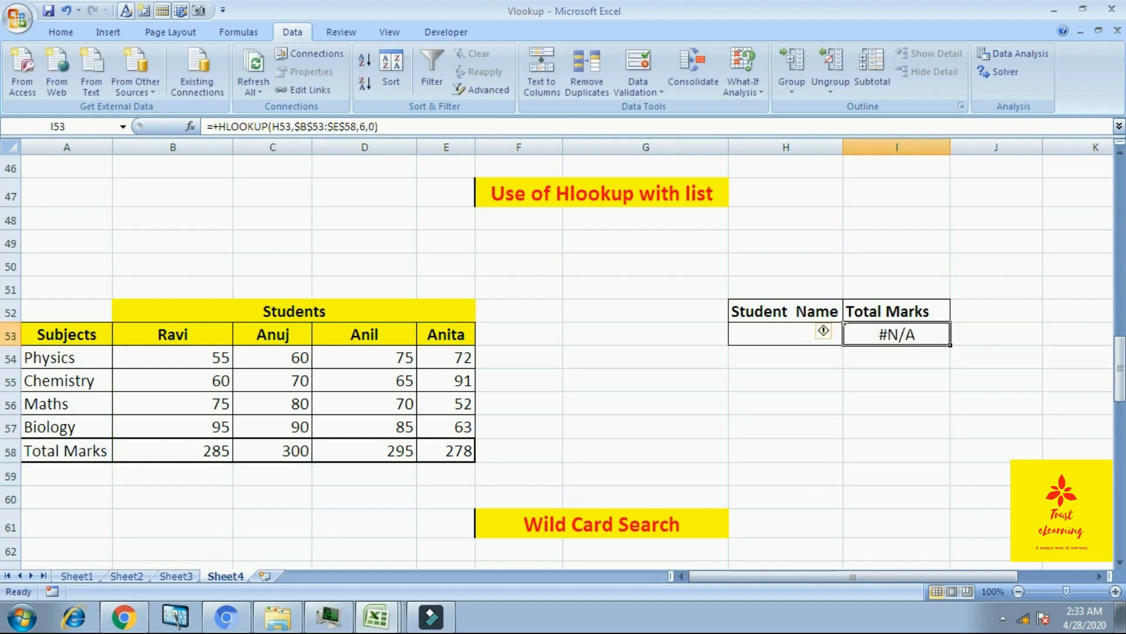
pyautogui.click(798, 409)
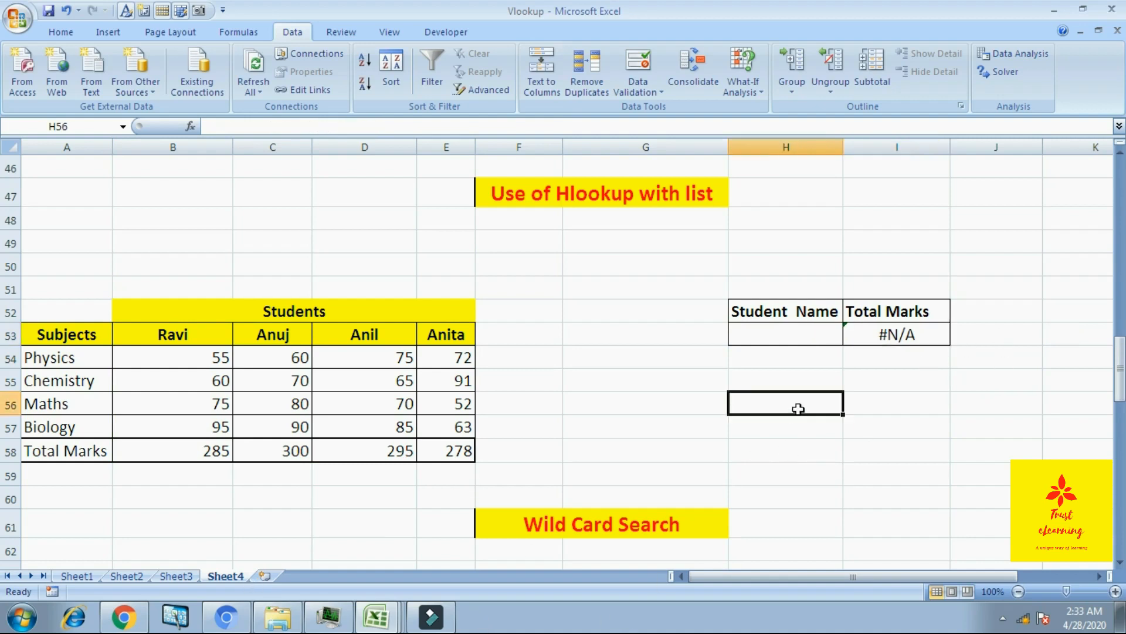
pyautogui.click(817, 335)
pyautogui.click(852, 337)
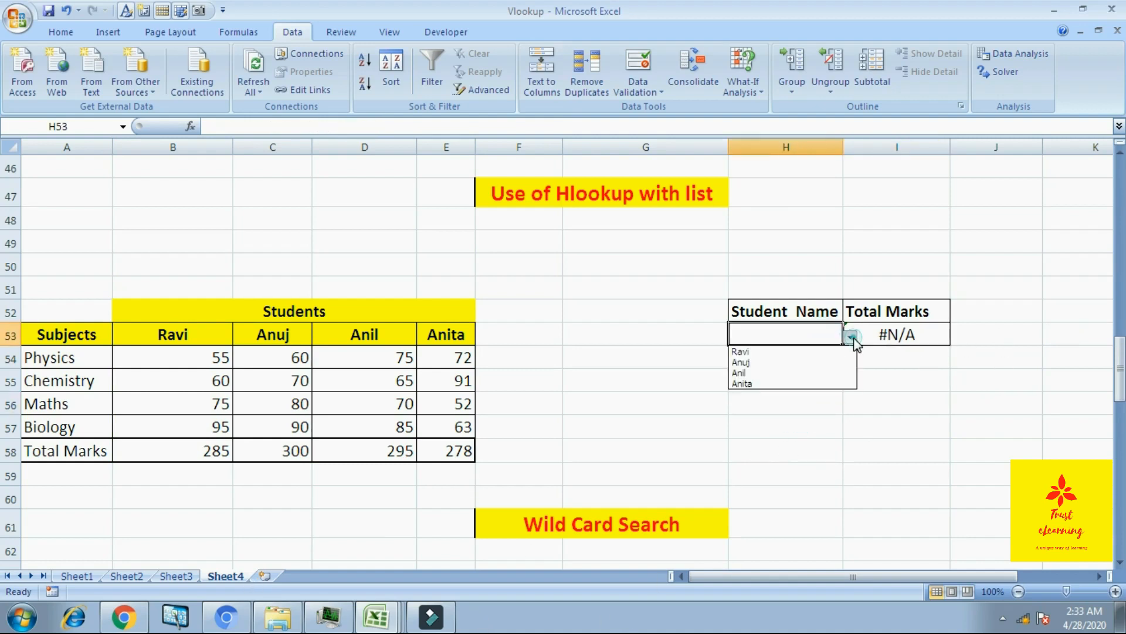
pyautogui.click(766, 352)
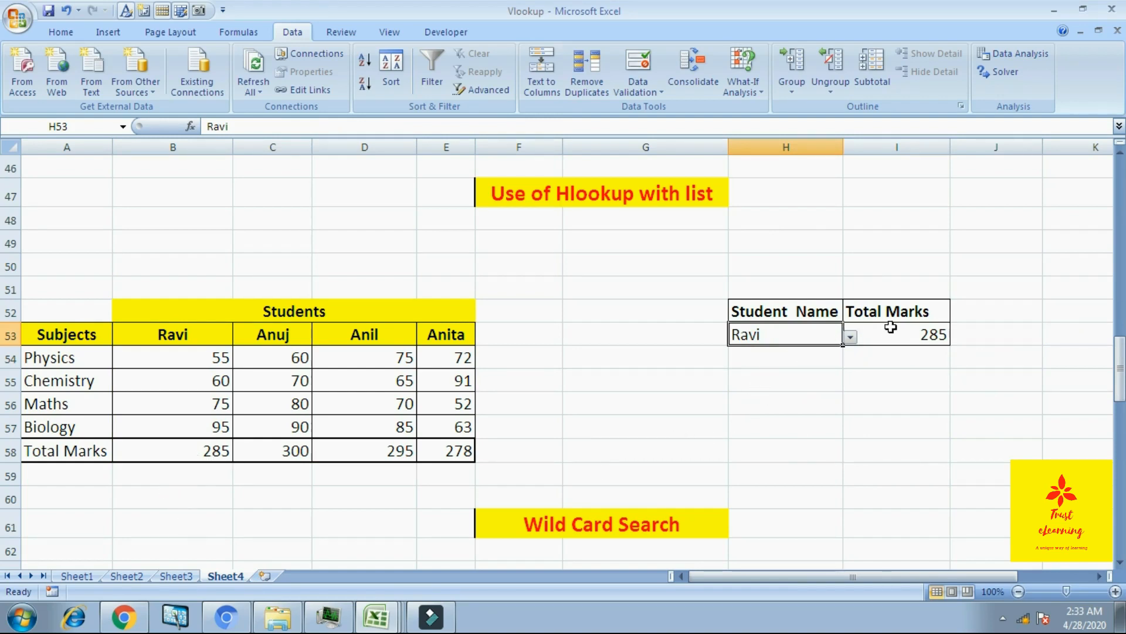
pyautogui.click(850, 337)
pyautogui.click(811, 357)
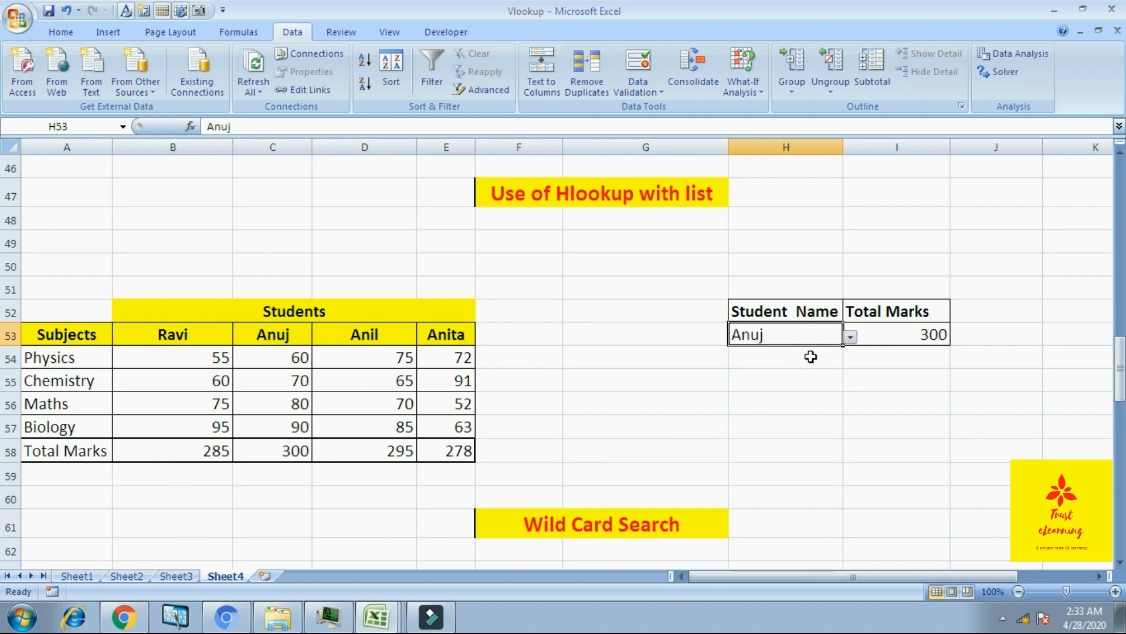
pyautogui.click(850, 337)
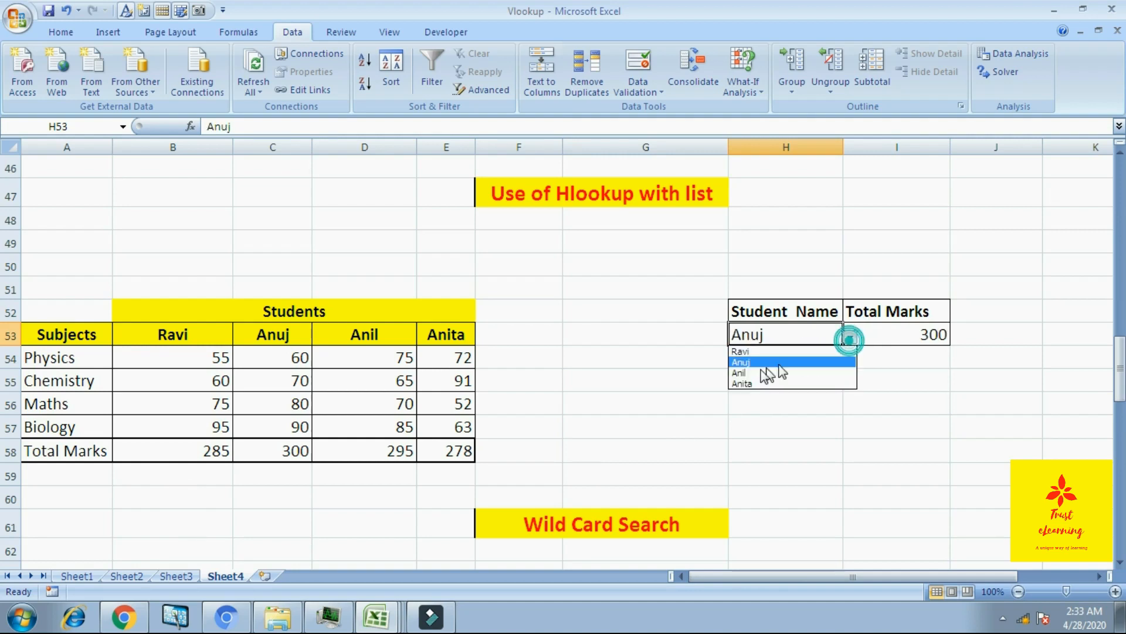
pyautogui.click(761, 373)
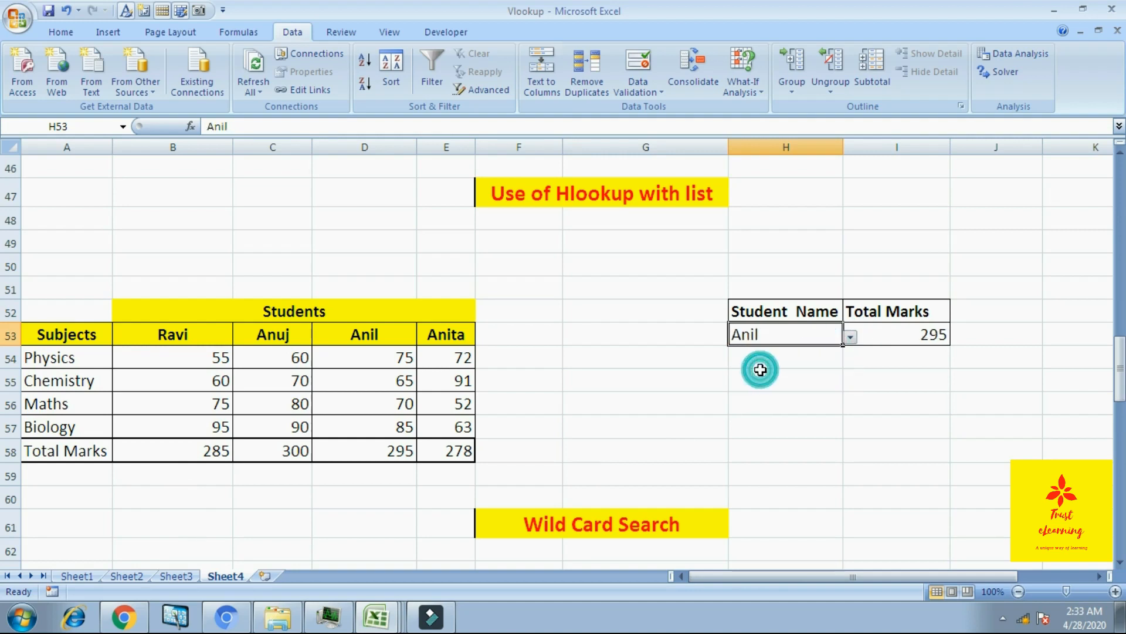
# - Choose the last student from the H53 drop-down list and move the selection to H56
pyautogui.click(850, 337)
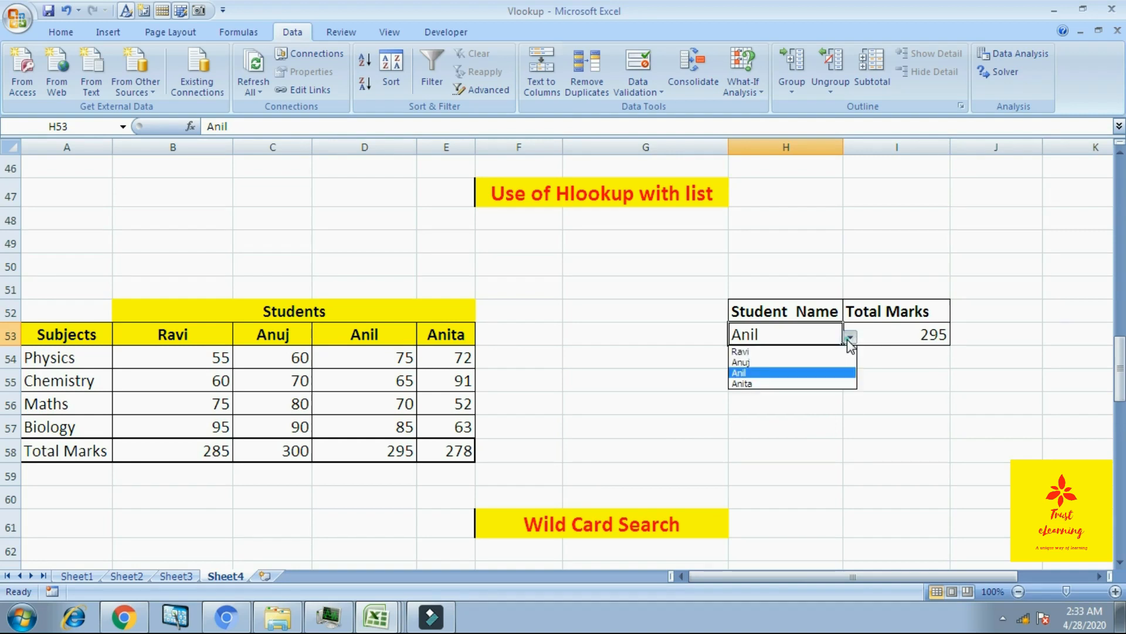
pyautogui.click(781, 385)
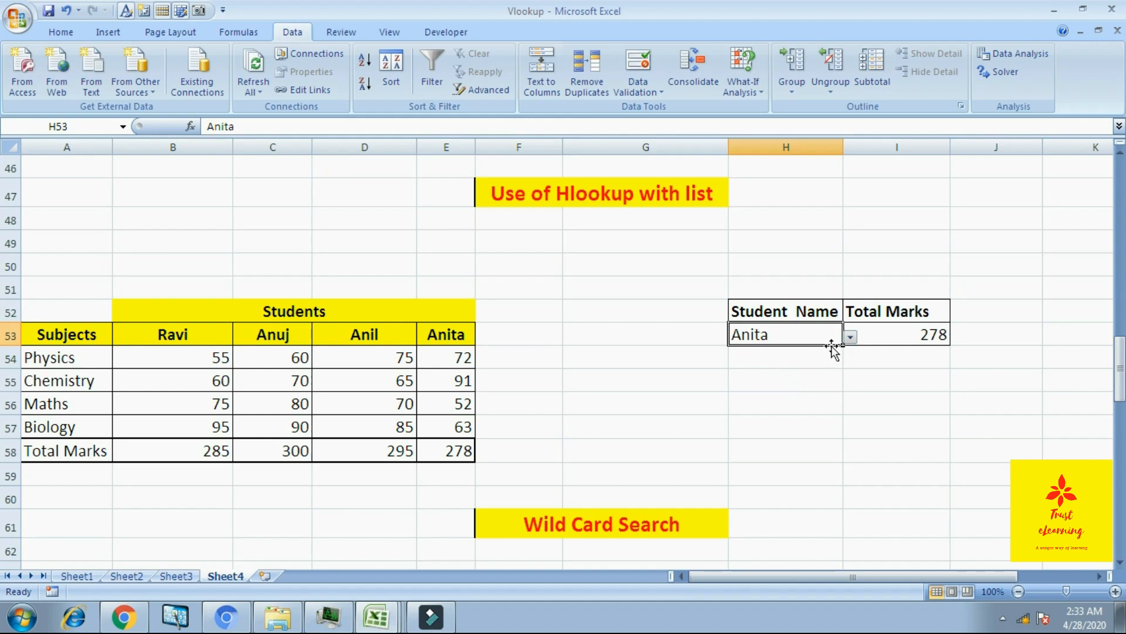
pyautogui.click(815, 401)
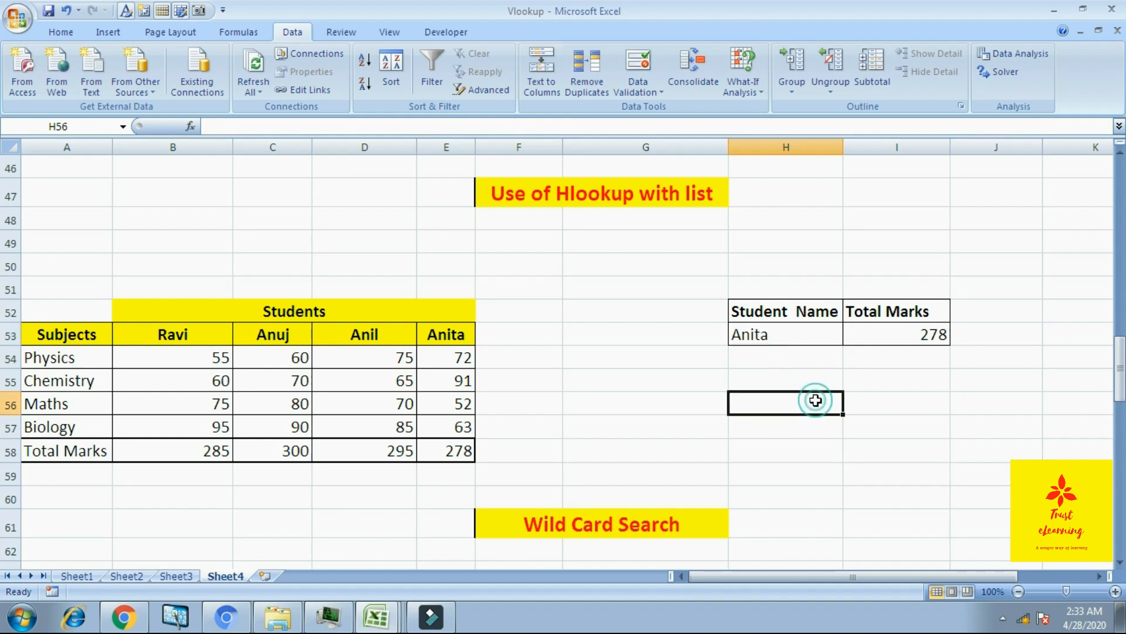
# - Go to the Wild Card Search section and select H66, the Color cell for item A
pyautogui.scroll(-3, 647, 349)
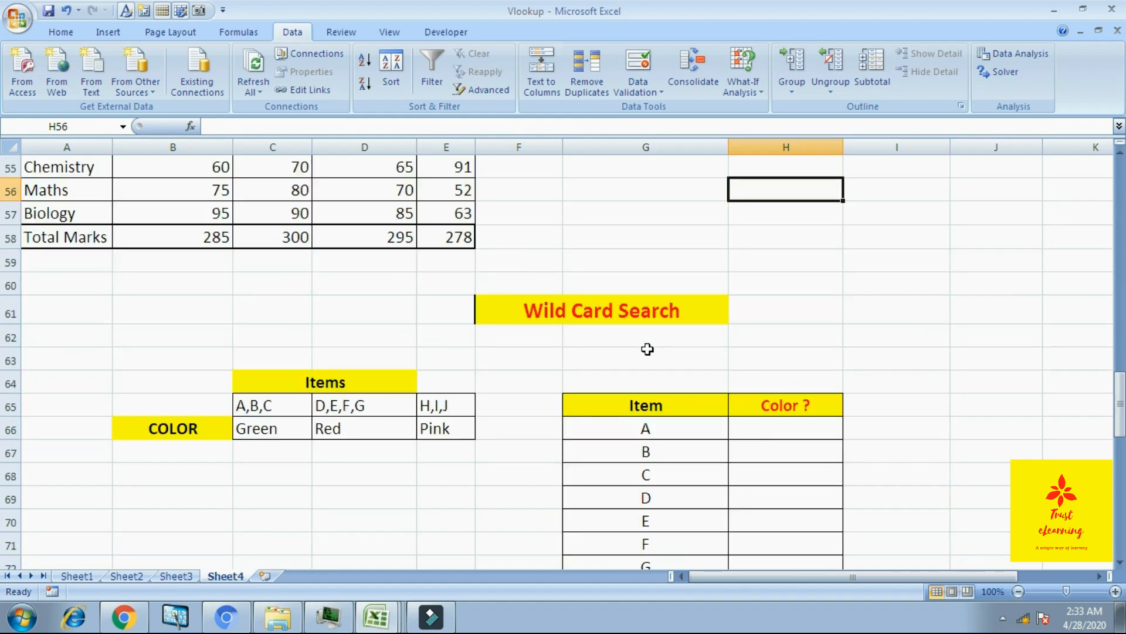
pyautogui.scroll(-2, 727, 289)
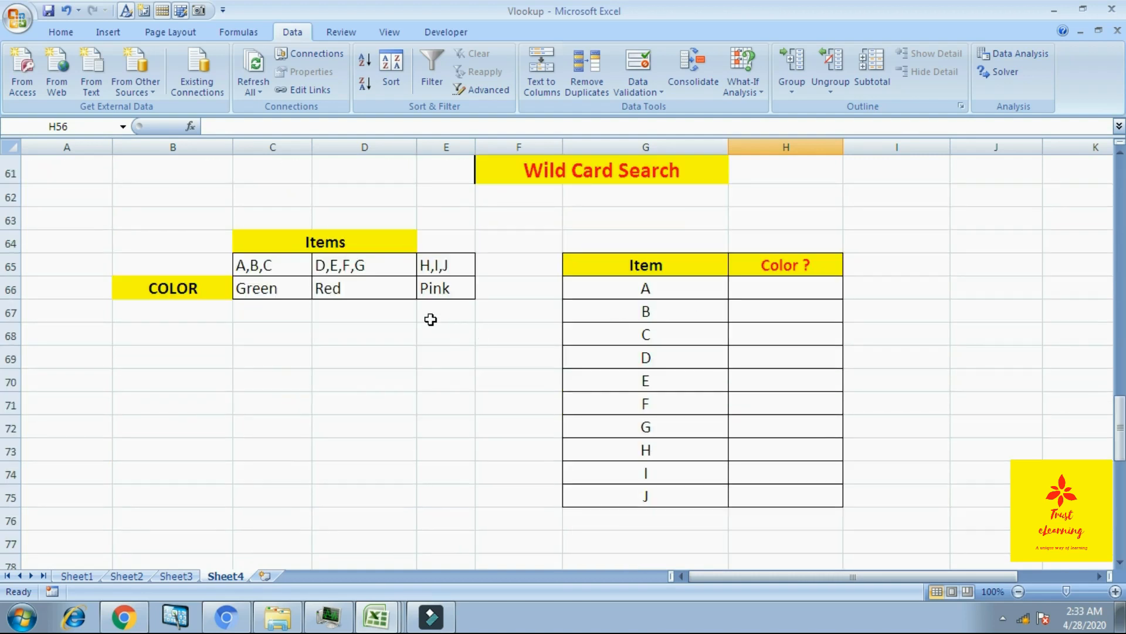
pyautogui.click(763, 283)
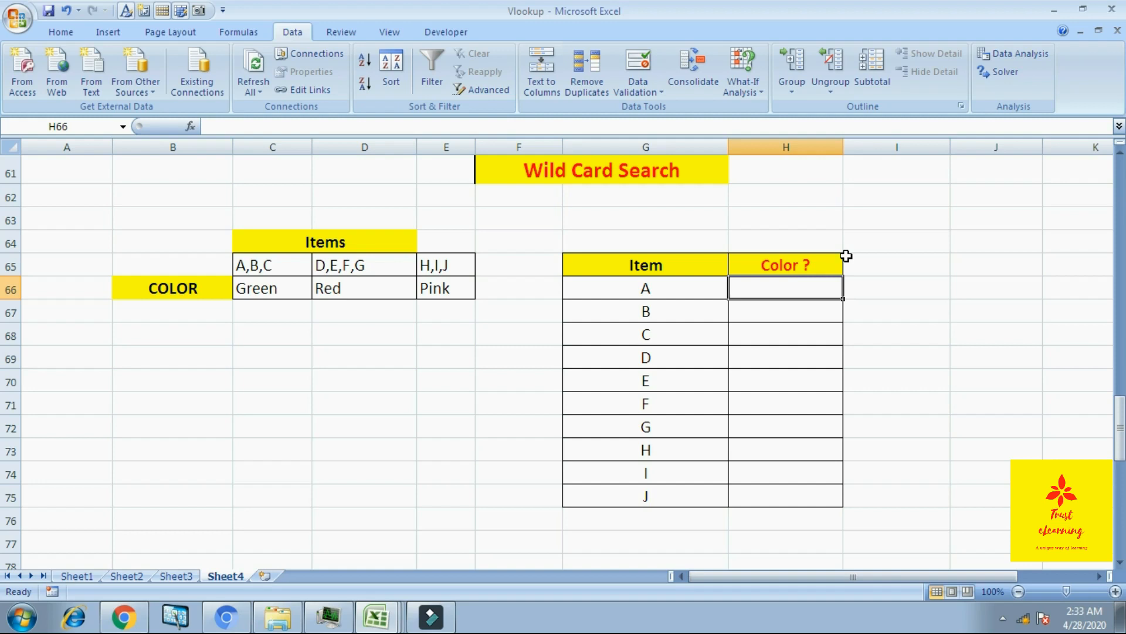
pyautogui.write('+')
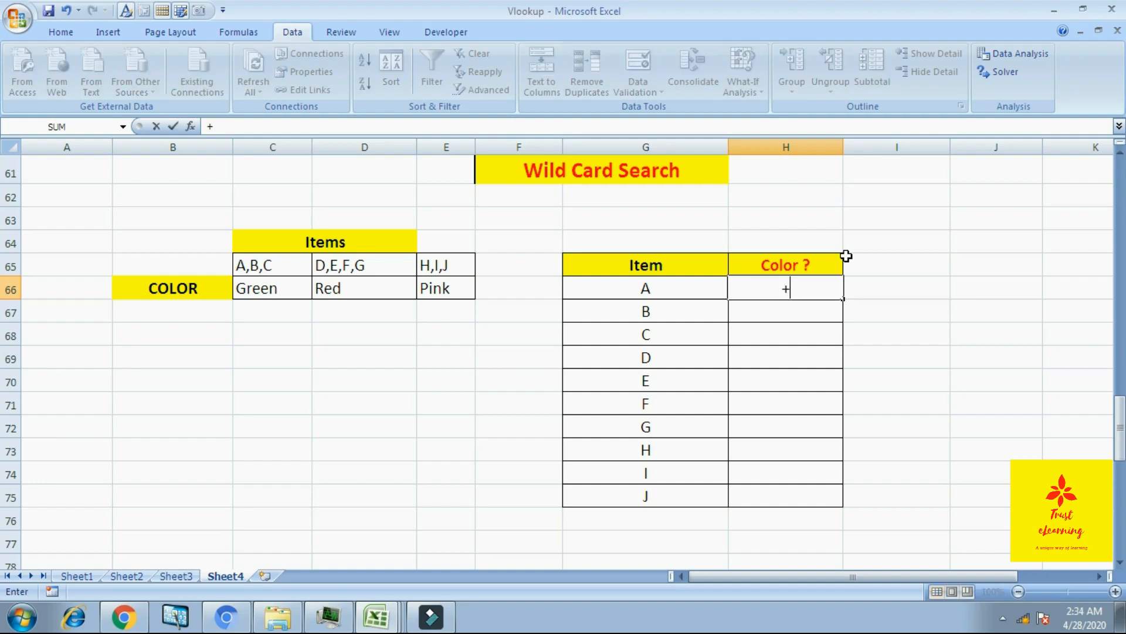
pyautogui.write('hlookup')
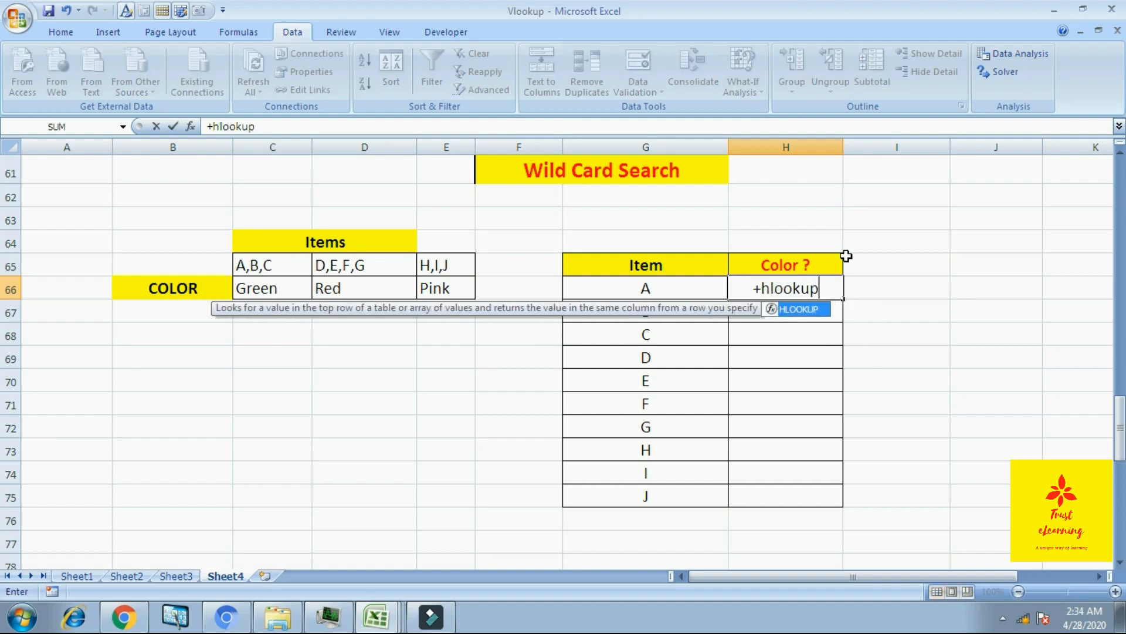
pyautogui.write('(')
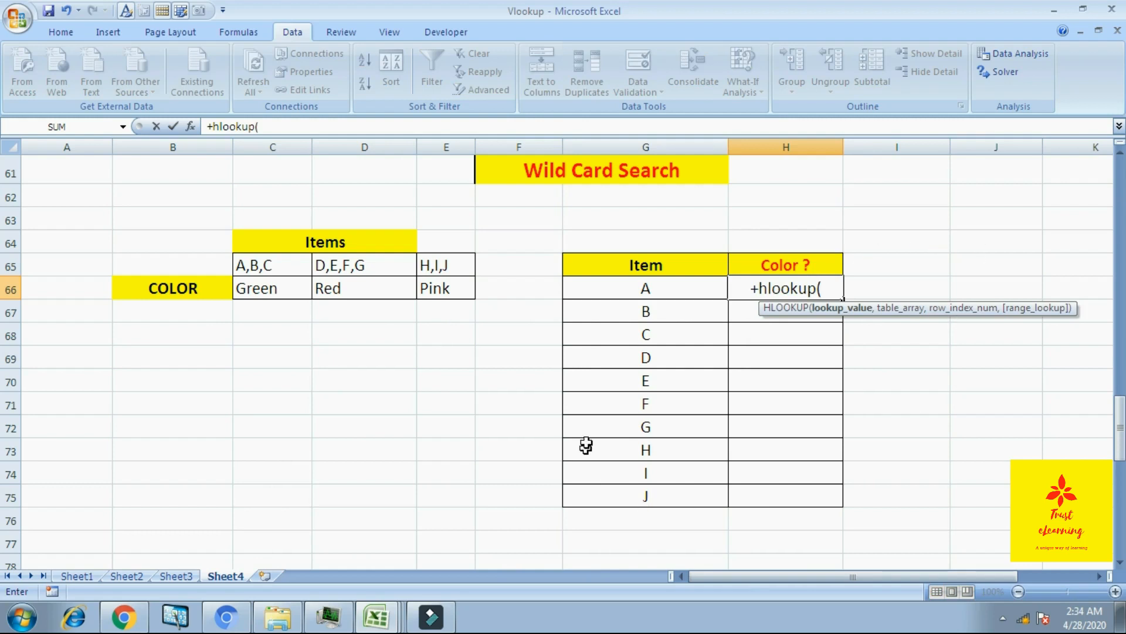
pyautogui.press('Escape')
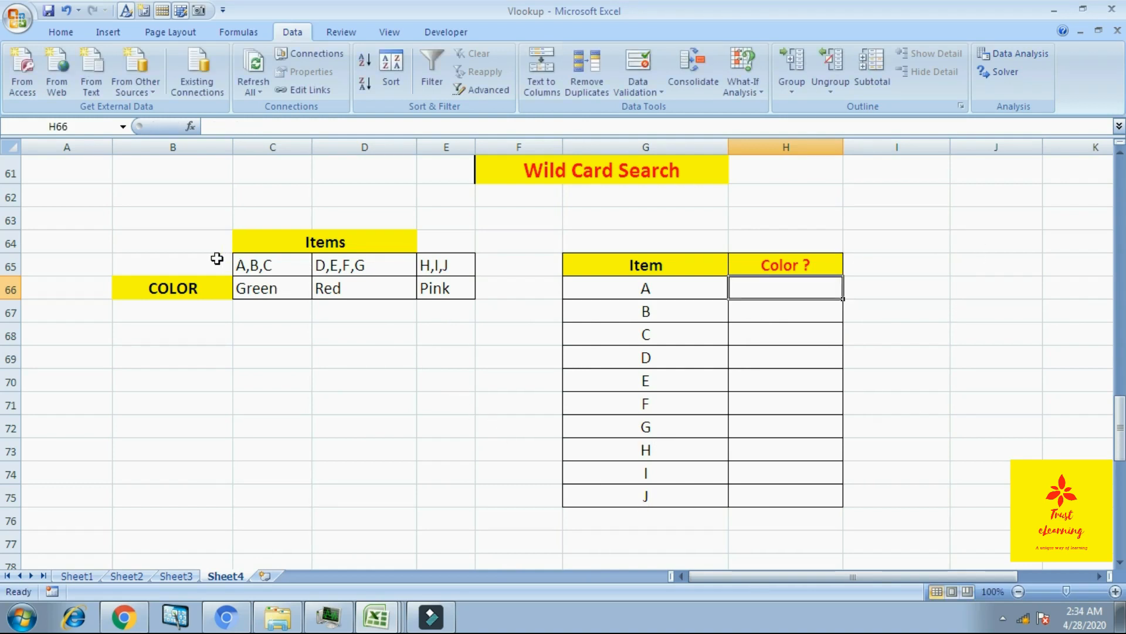
pyautogui.moveTo(219, 258); pyautogui.dragTo(363, 291)
pyautogui.click(393, 404)
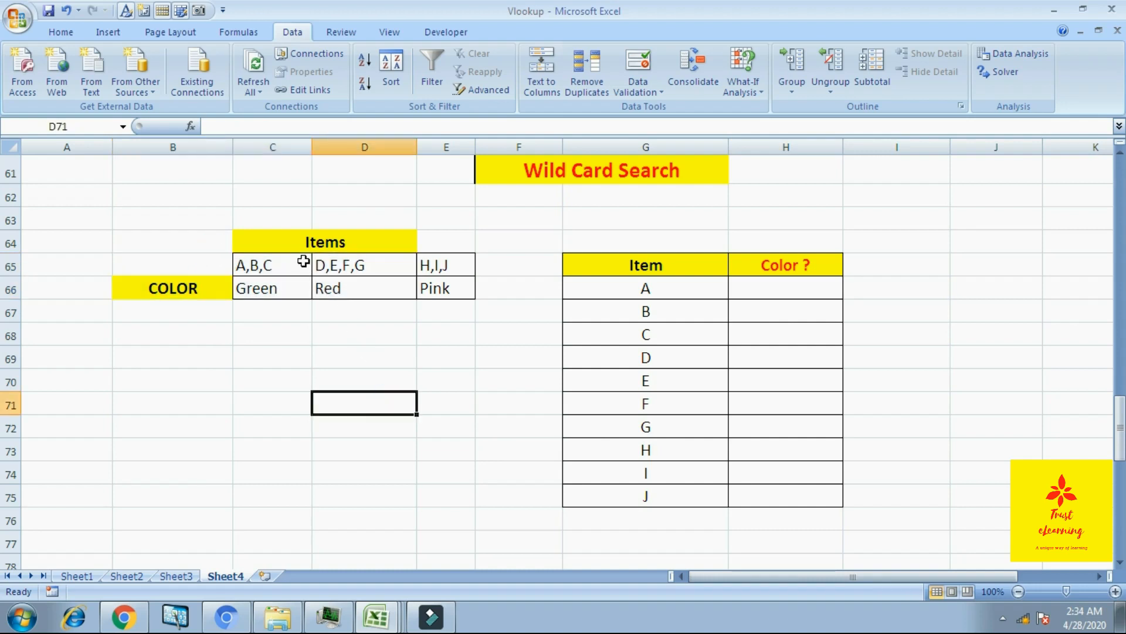
pyautogui.moveTo(264, 265); pyautogui.dragTo(329, 266)
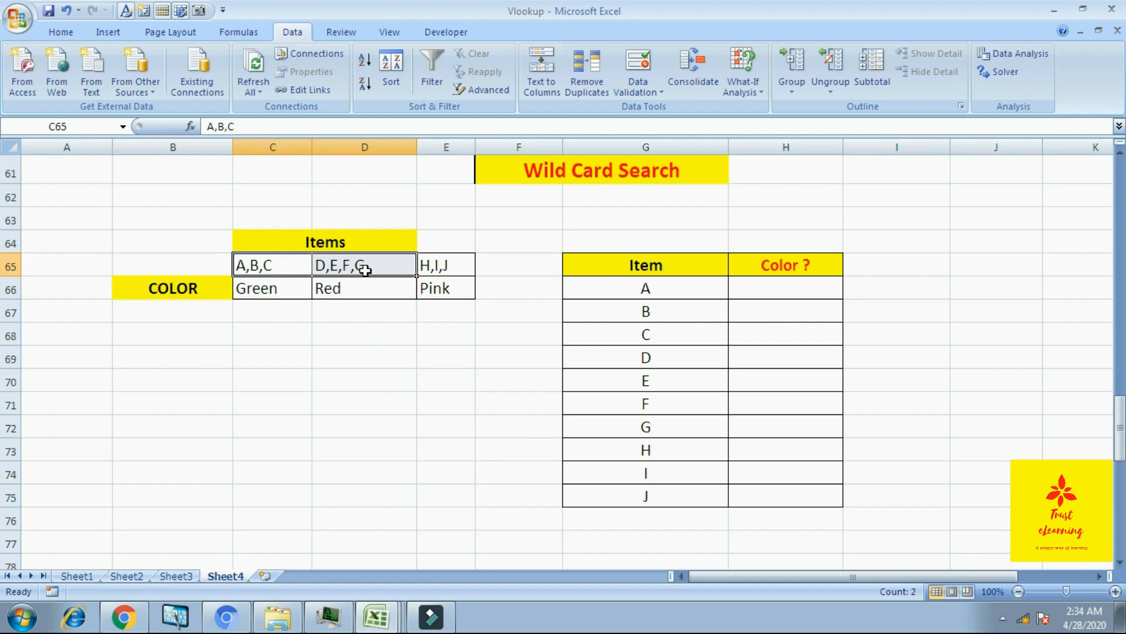
pyautogui.click(363, 354)
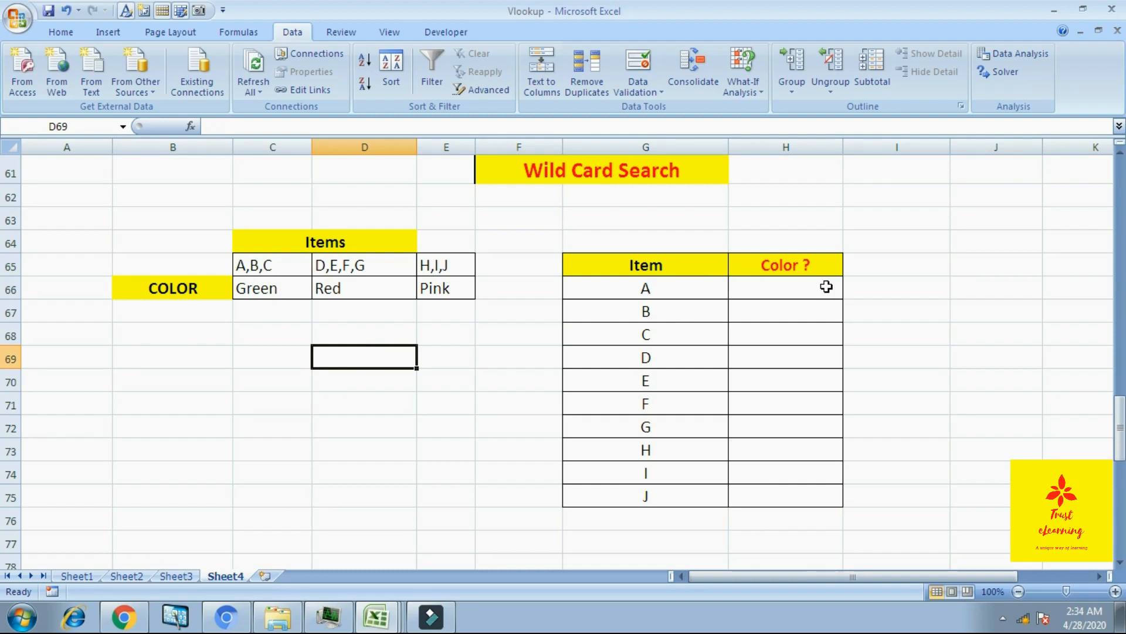
# - Start an HLOOKUP formula in the Color cell H66 with the wildcard lookup value "*"&G66&"*"
pyautogui.click(809, 288)
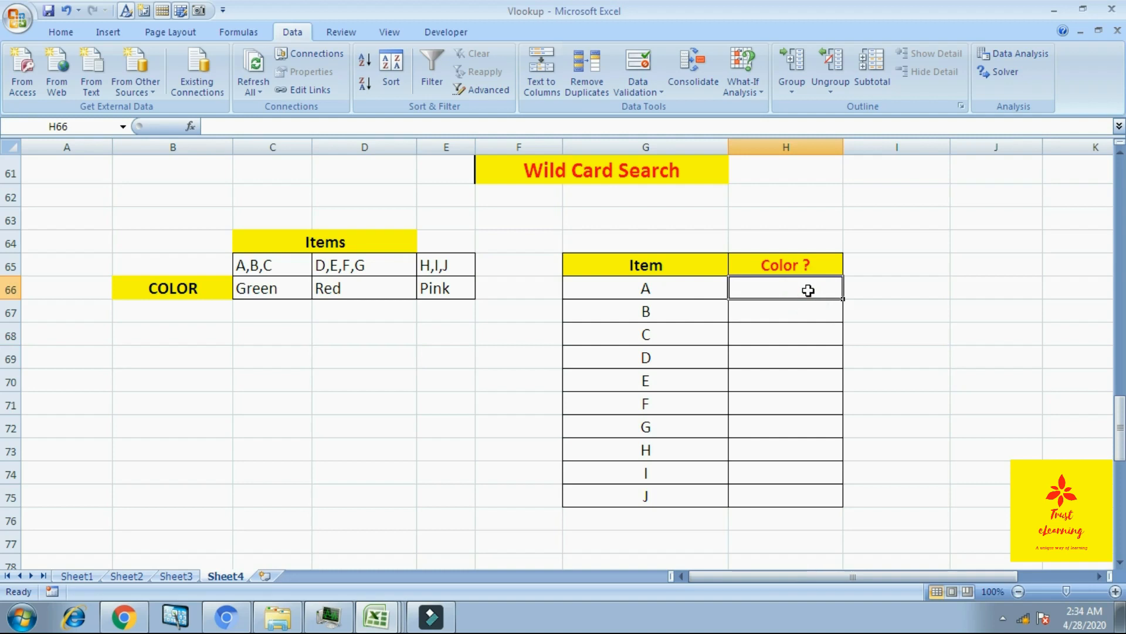
pyautogui.write('+hlookup')
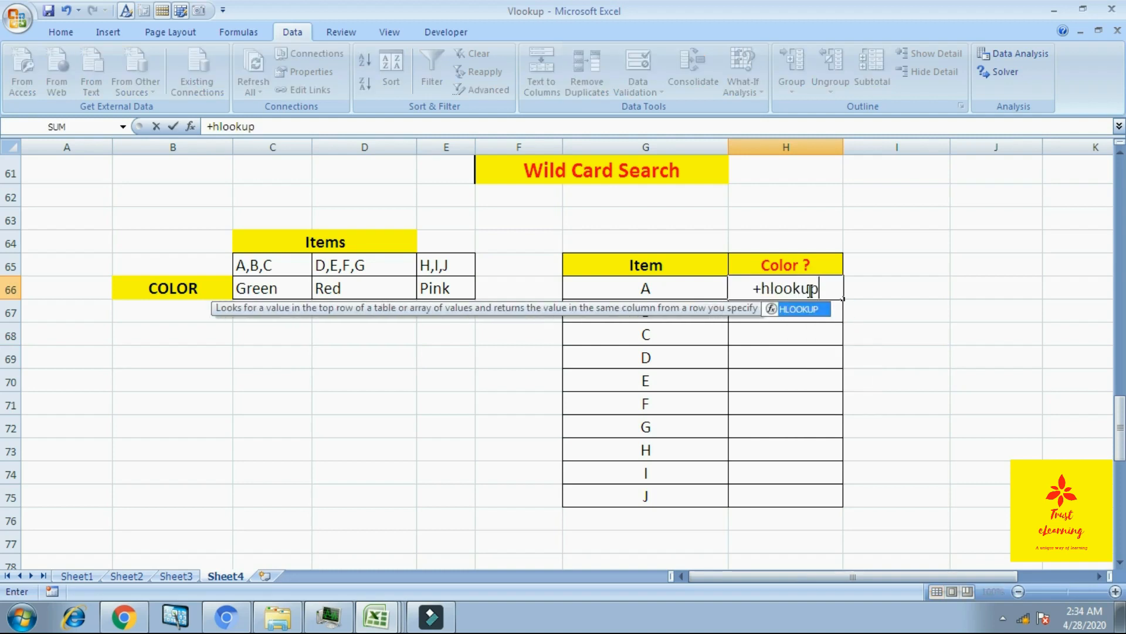
pyautogui.write('9')
pyautogui.press('BackSpace')
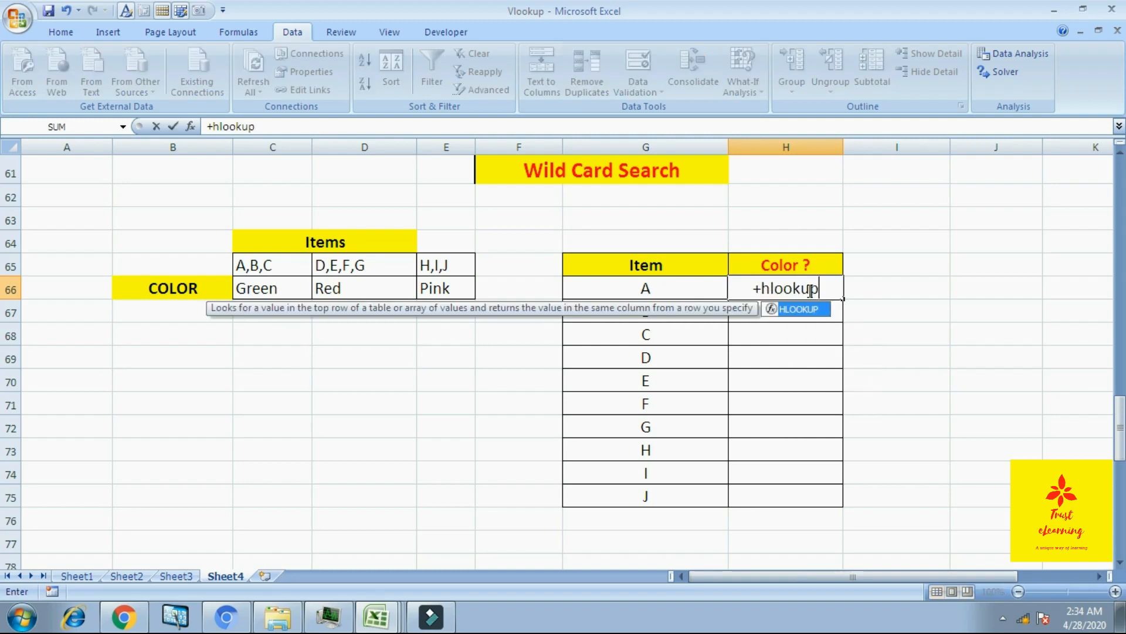
pyautogui.write('(')
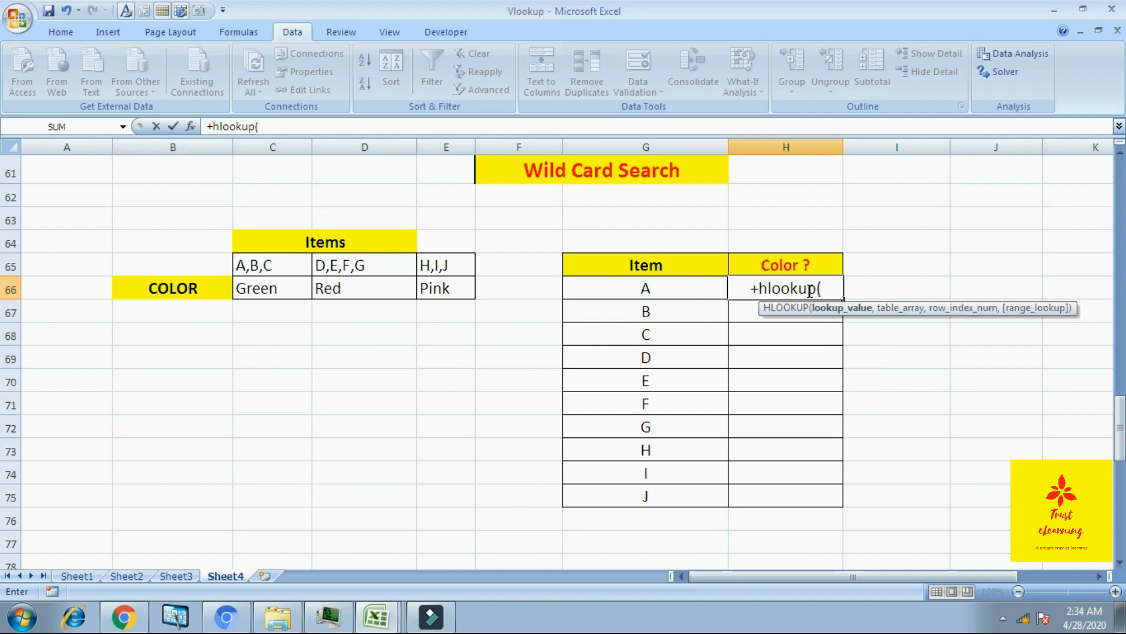
pyautogui.write('"')
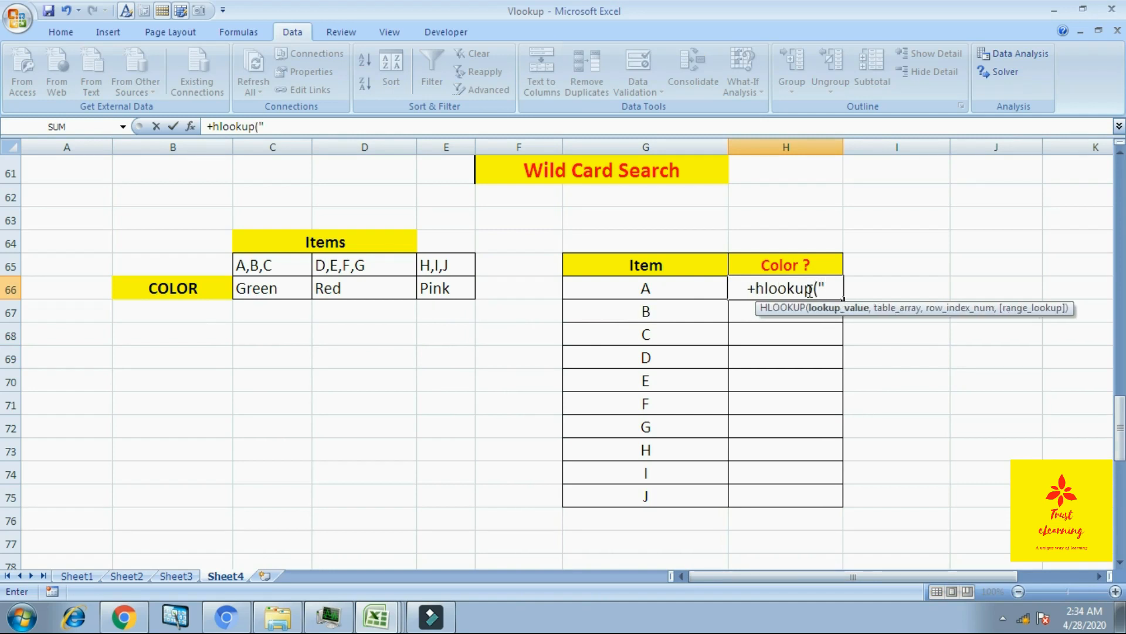
pyautogui.write('*"')
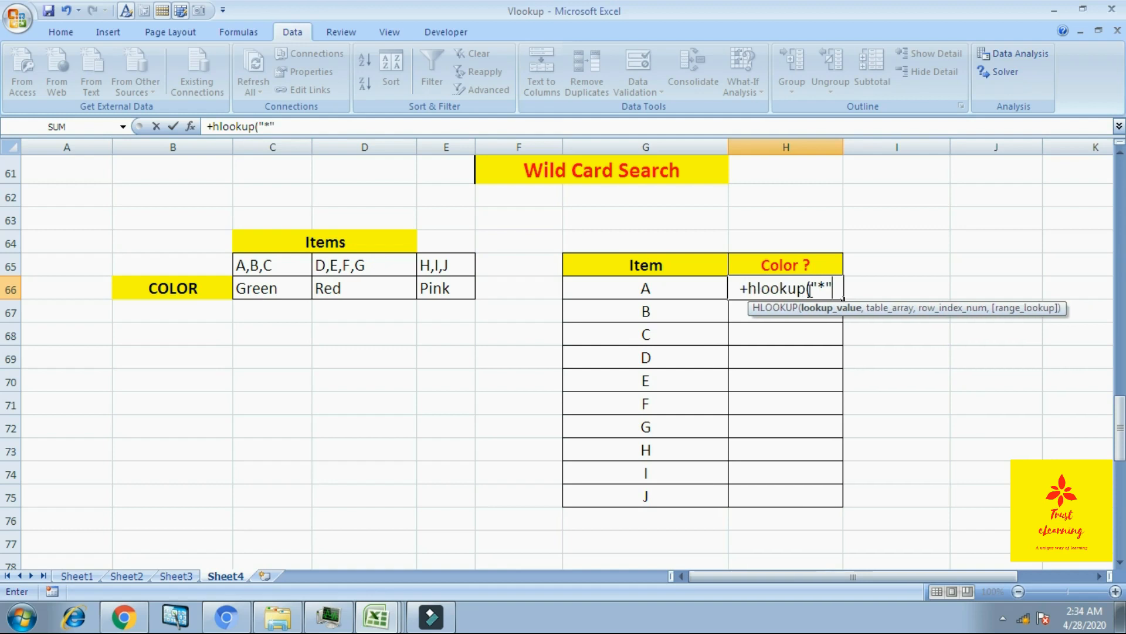
pyautogui.write('&')
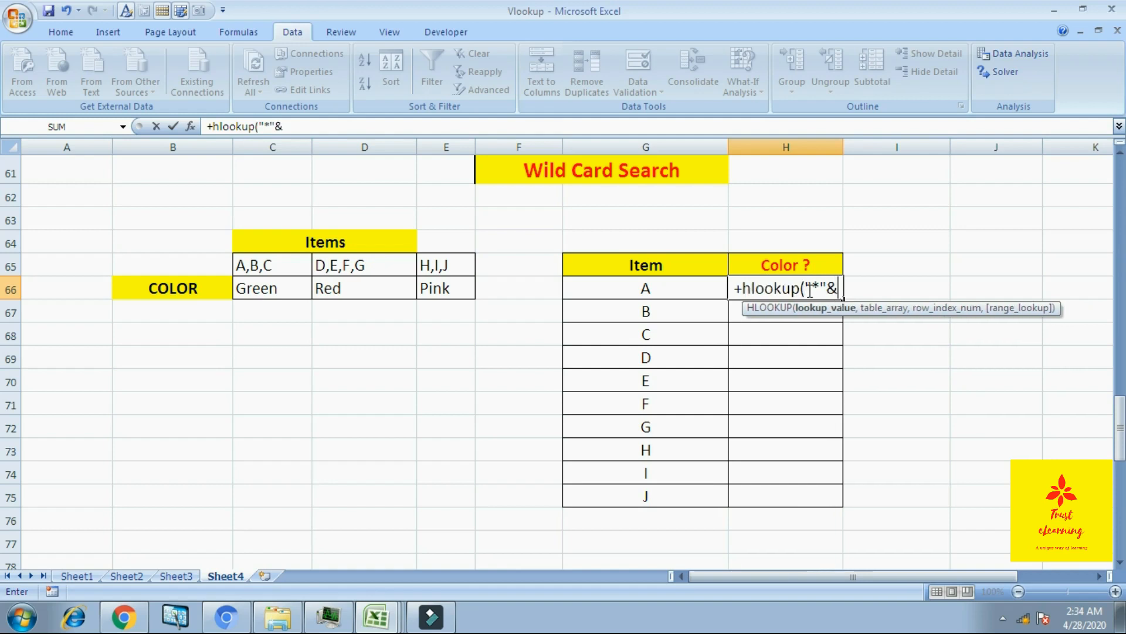
pyautogui.click(673, 289)
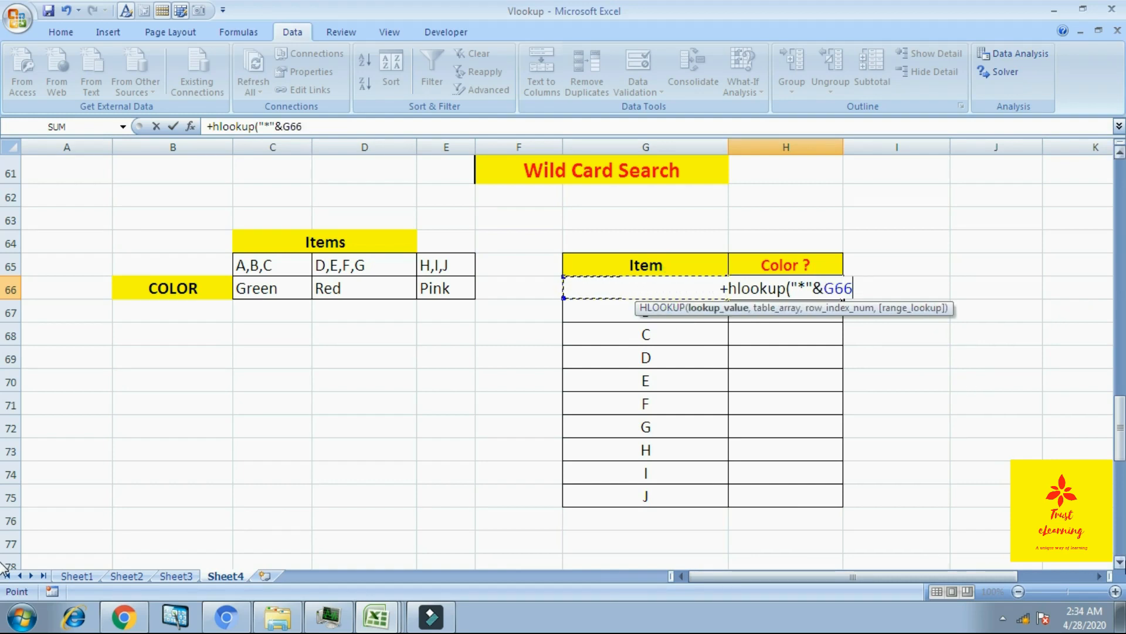
pyautogui.write('&')
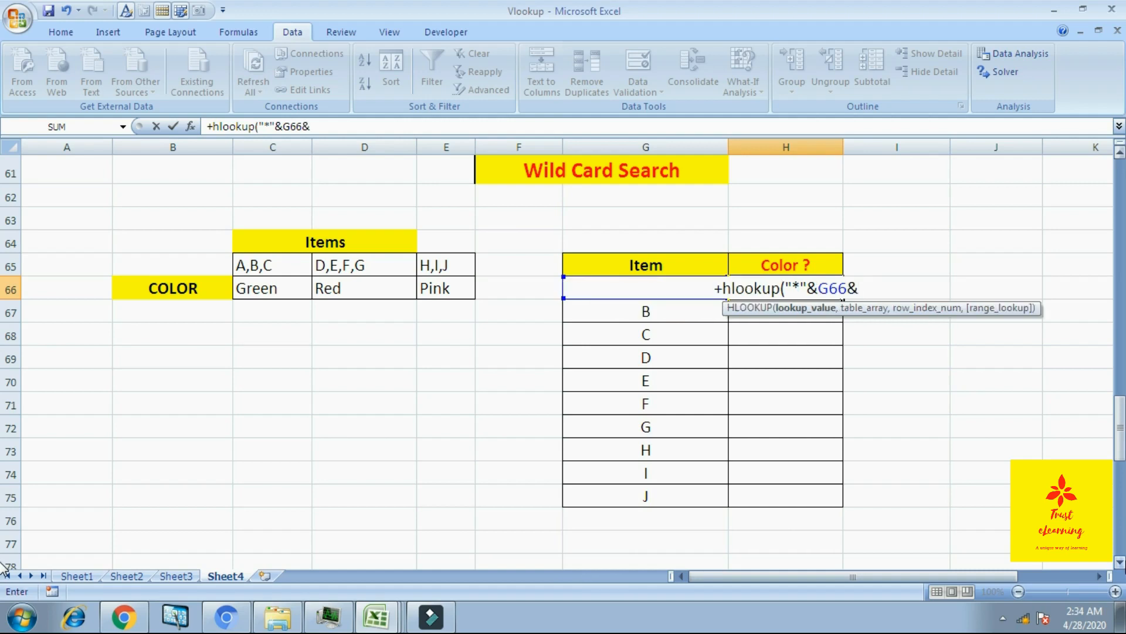
pyautogui.write('"')
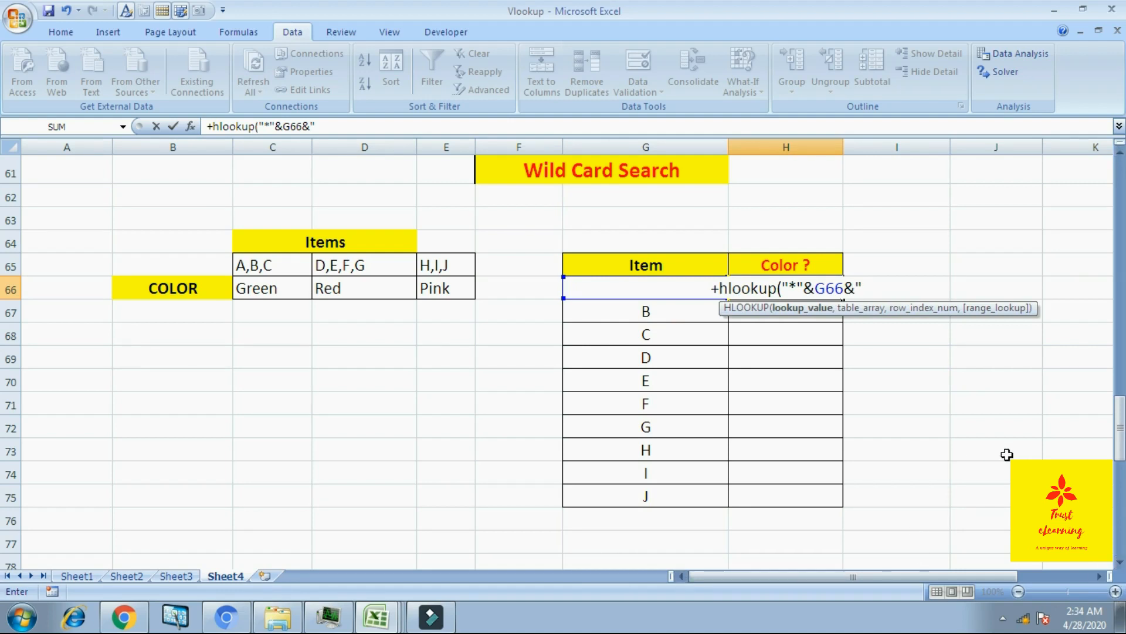
pyautogui.write('*')
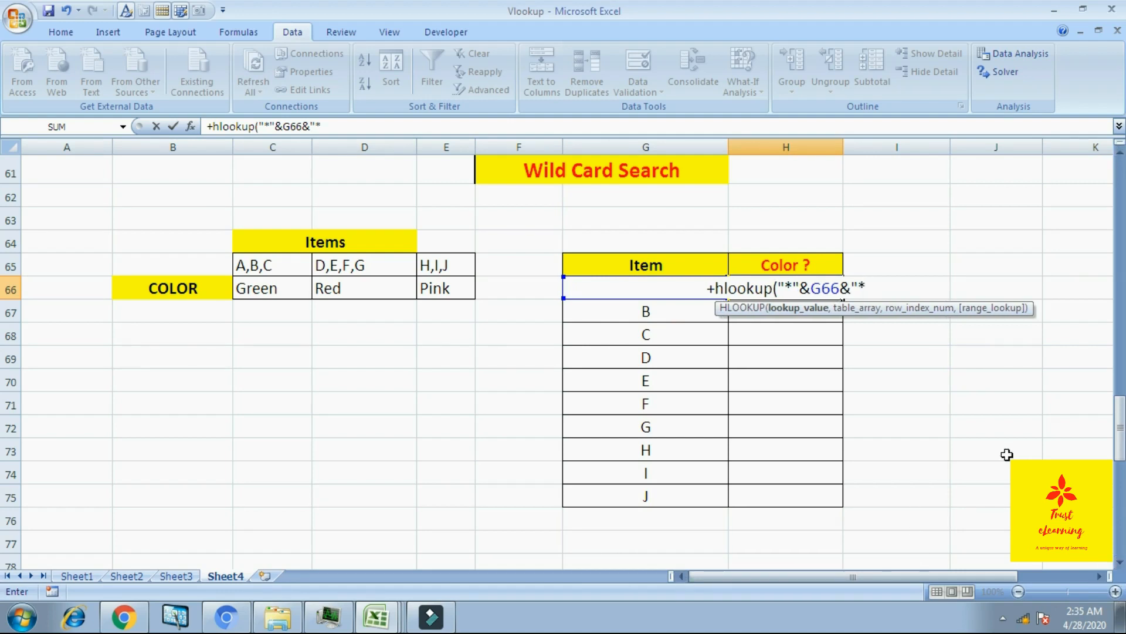
pyautogui.write('"')
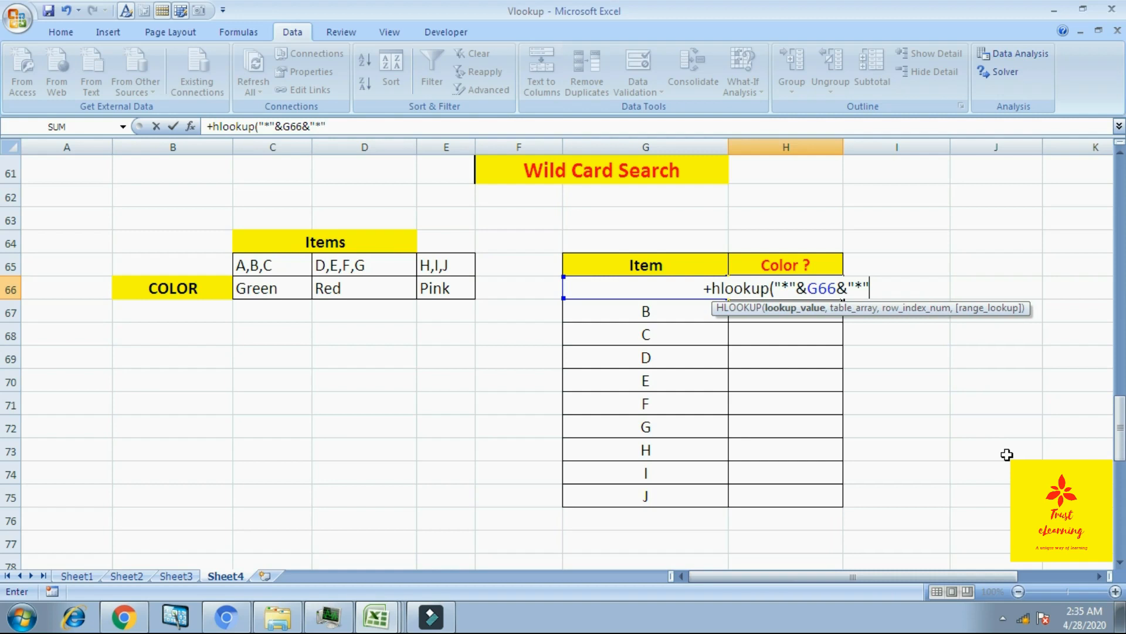
# - Complete the H66 formula with the absolute table array $C$65:$E$66, row index 2 and exact match 0, and enter it
pyautogui.write(',')
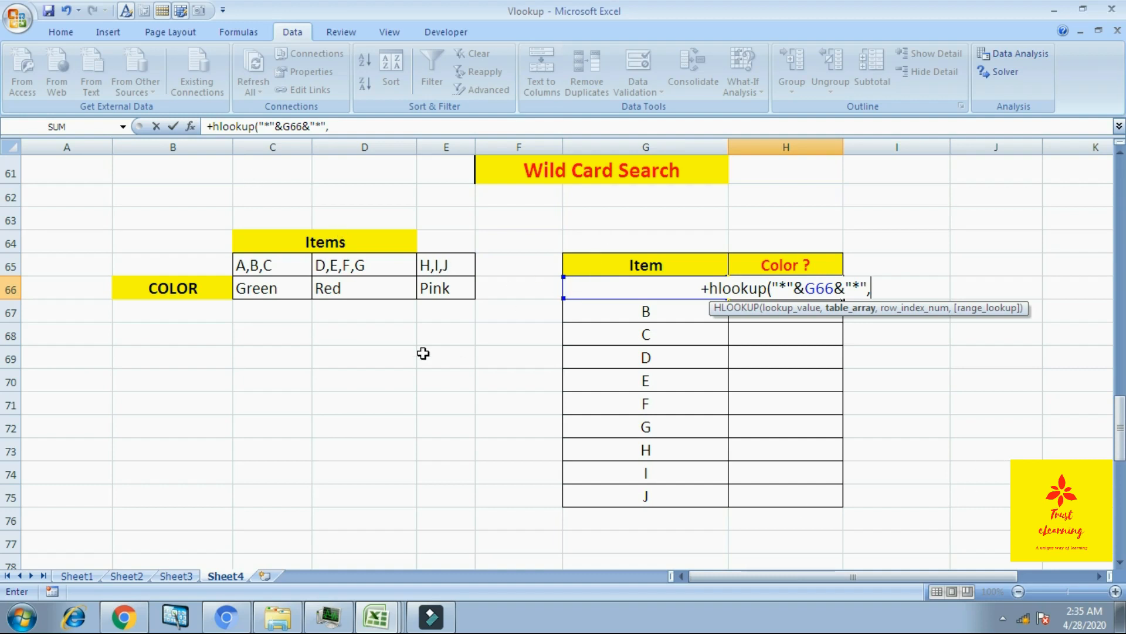
pyautogui.moveTo(256, 265); pyautogui.dragTo(437, 287)
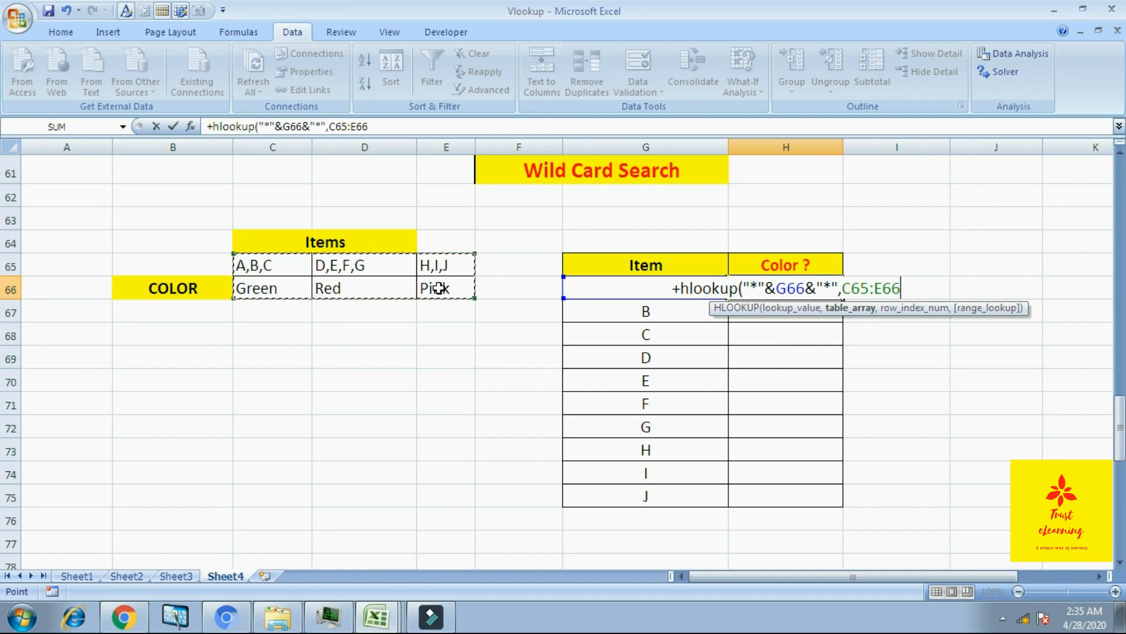
pyautogui.press('F4')
pyautogui.write(',')
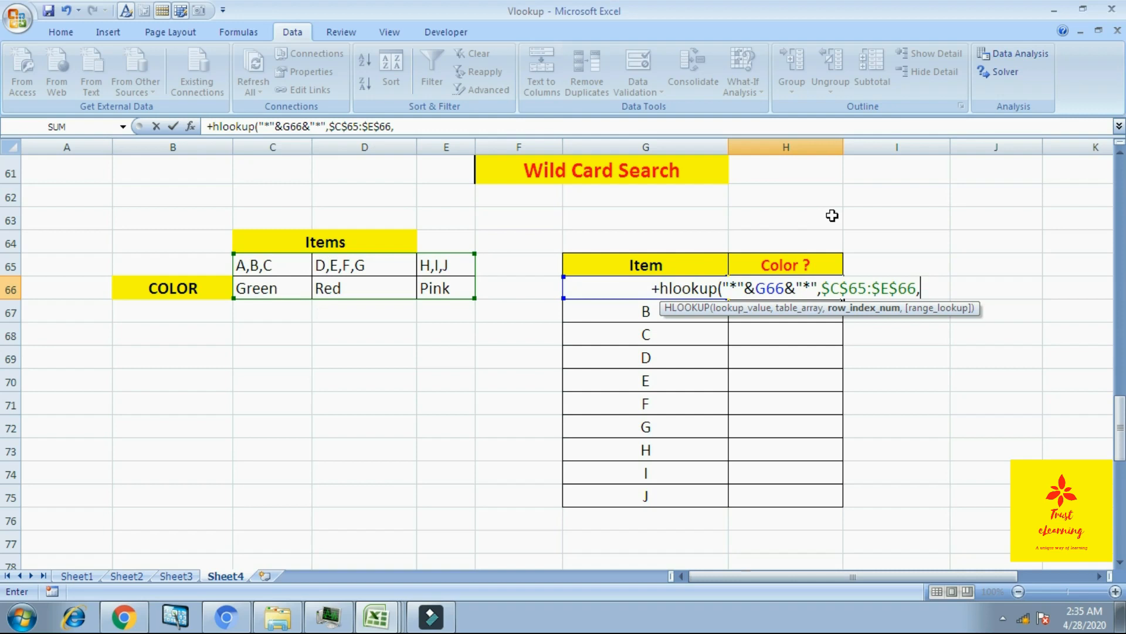
pyautogui.write('2,')
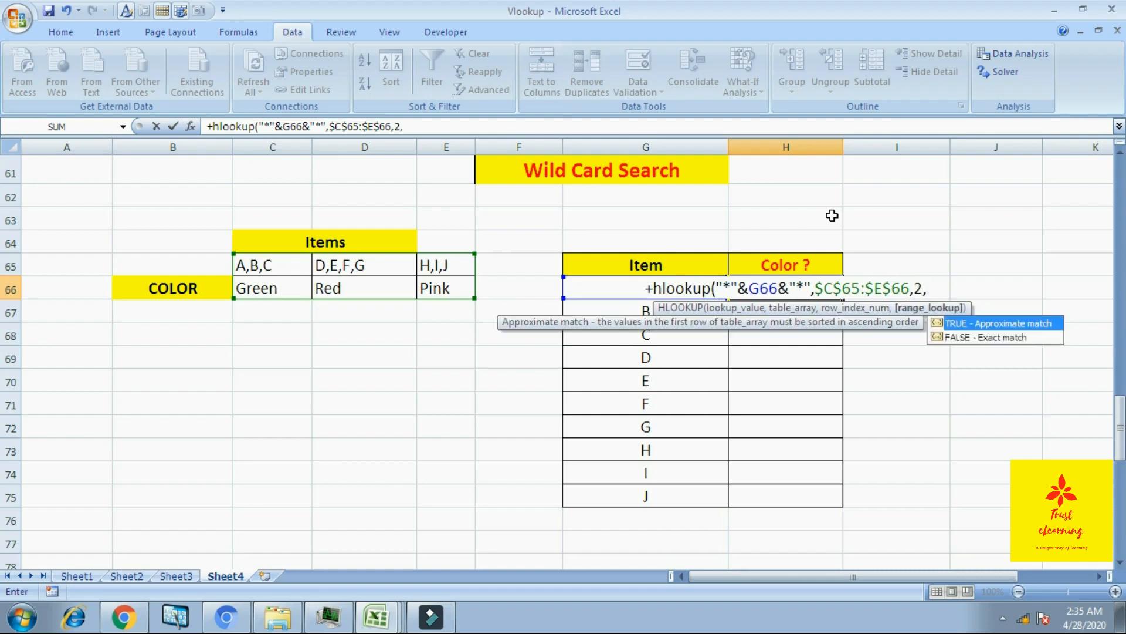
pyautogui.write('0)')
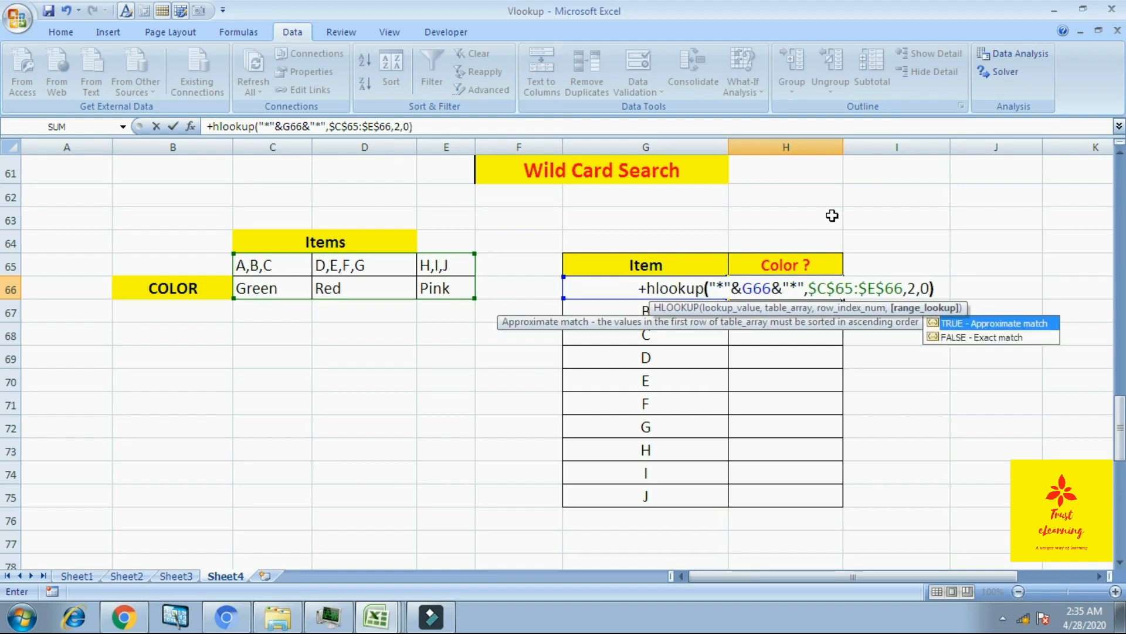
pyautogui.hotkey('ctrl', 'Return')
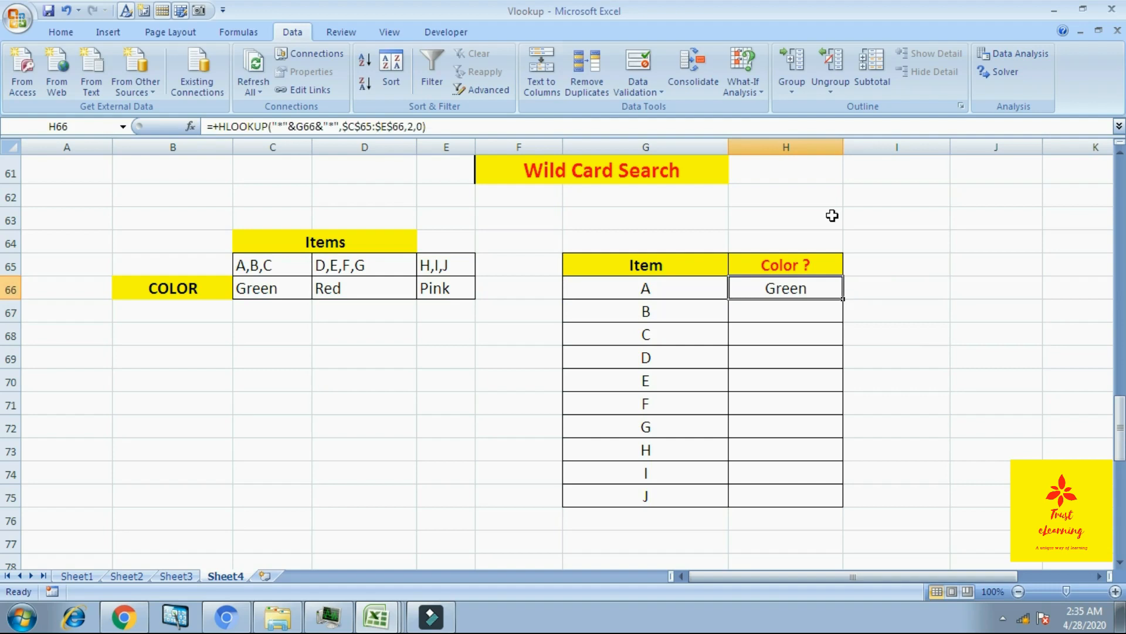
# - Fill the H66 wildcard lookup formula down to H75 for items B to J
pyautogui.hotkey('shift', 'Down')
pyautogui.hotkey('shift', 'Down')
pyautogui.hotkey('shift', 'Down')
pyautogui.hotkey('shift', 'Down')
pyautogui.hotkey('shift', 'Down')
pyautogui.hotkey('shift', 'Down')
pyautogui.hotkey('shift', 'Down')
pyautogui.hotkey('shift', 'Down')
pyautogui.hotkey('shift', 'Down')
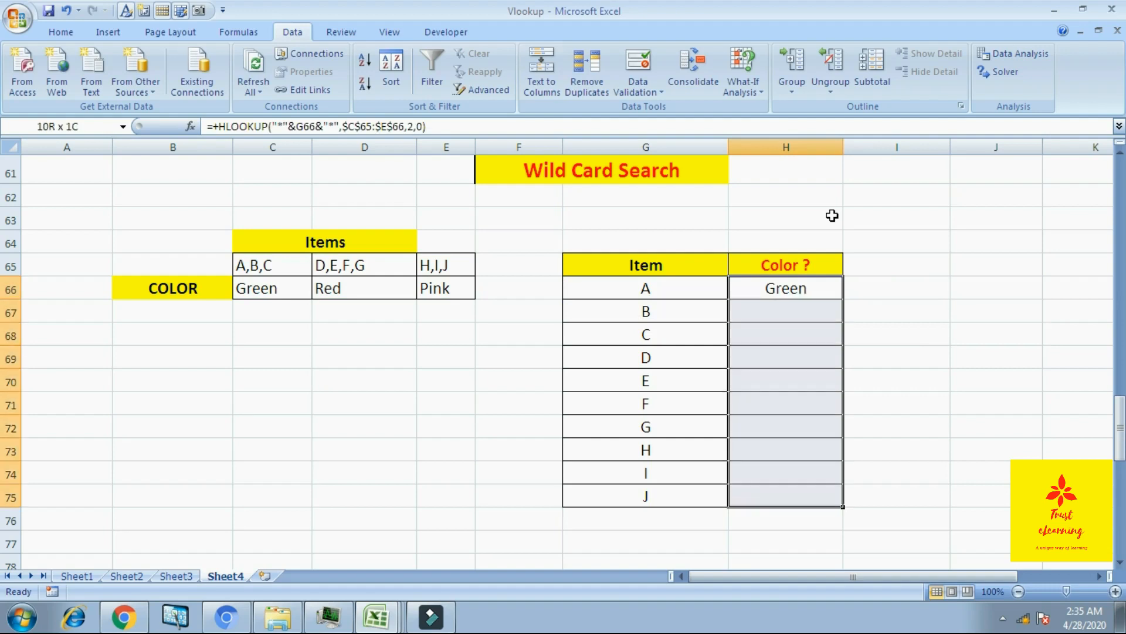
pyautogui.hotkey('ctrl', 'd')
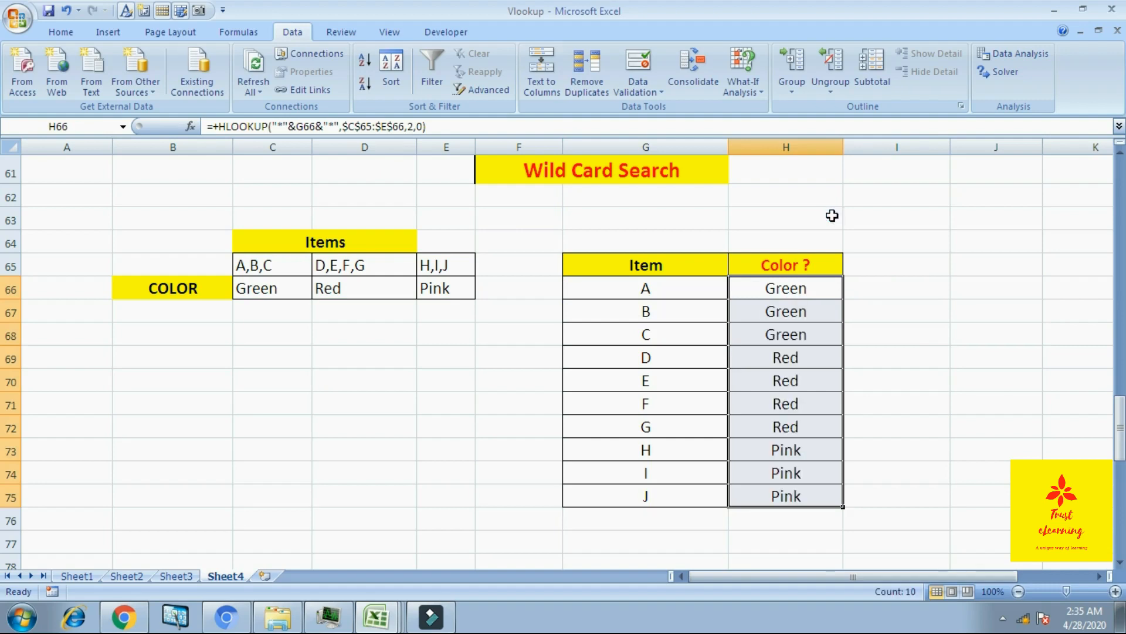
# - Deselect the filled Color cells and switch to Sheet3 to review the list of HLOOKUP topics
pyautogui.click(941, 324)
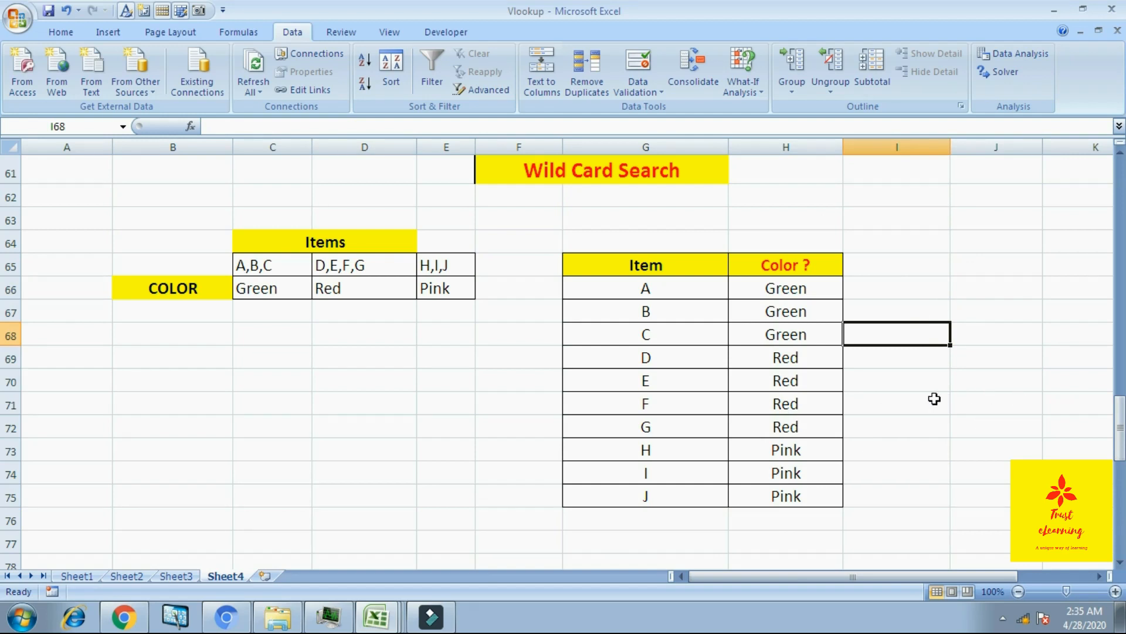
pyautogui.click(176, 576)
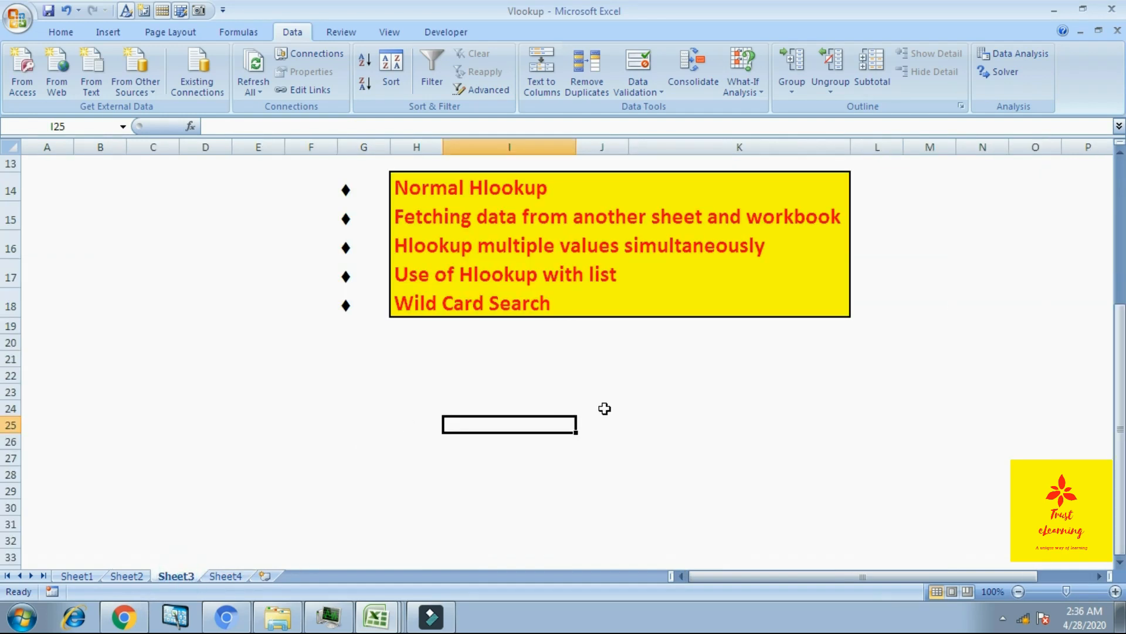